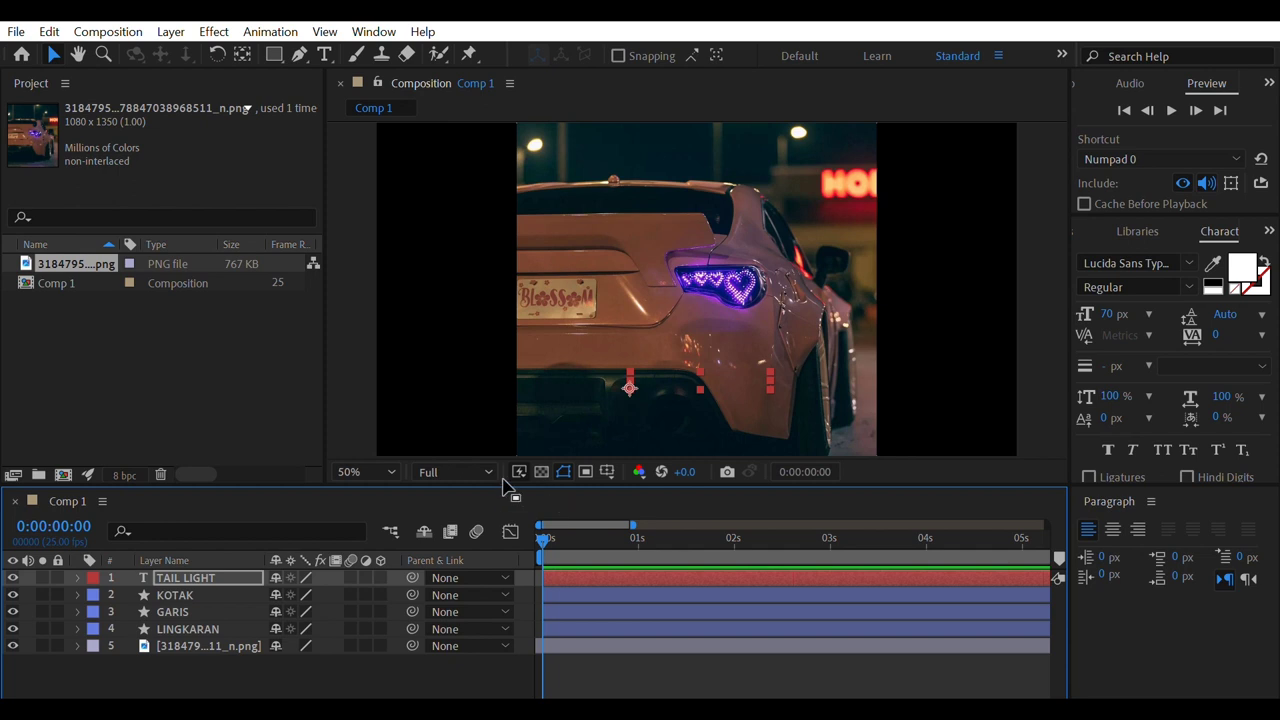
Preview the finished tail light callout animation
click(369, 658)
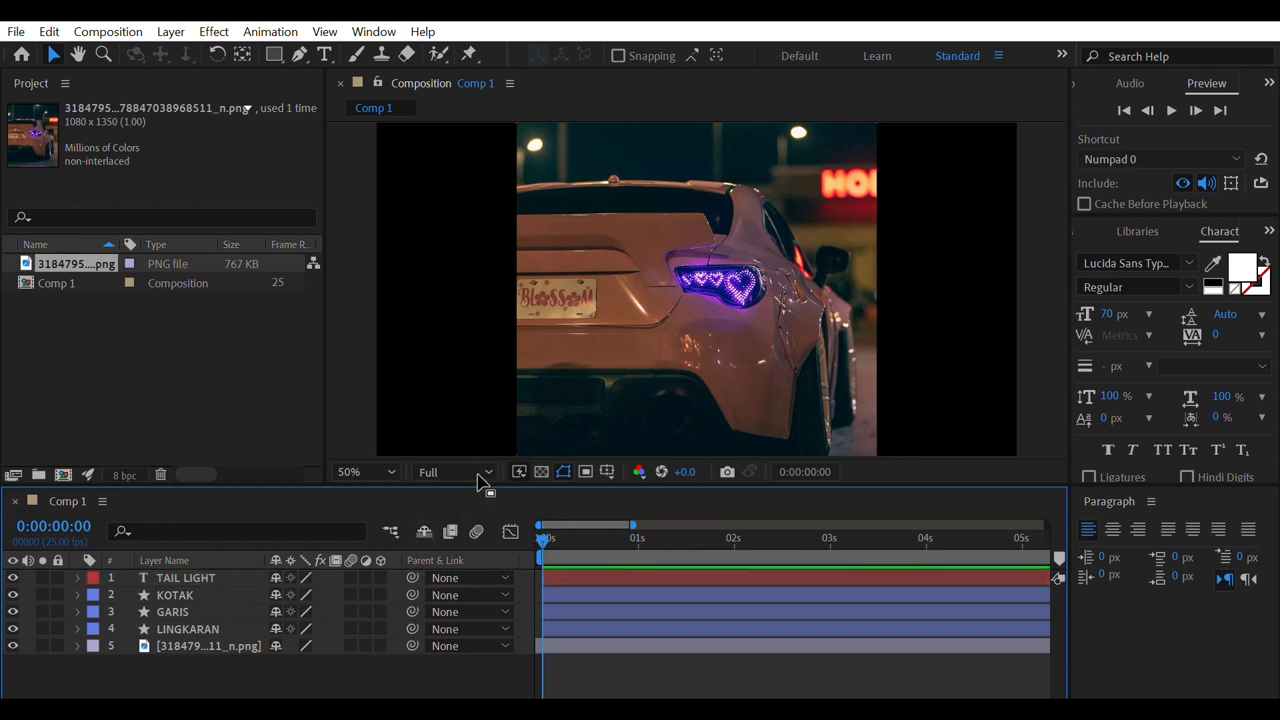
key(space)
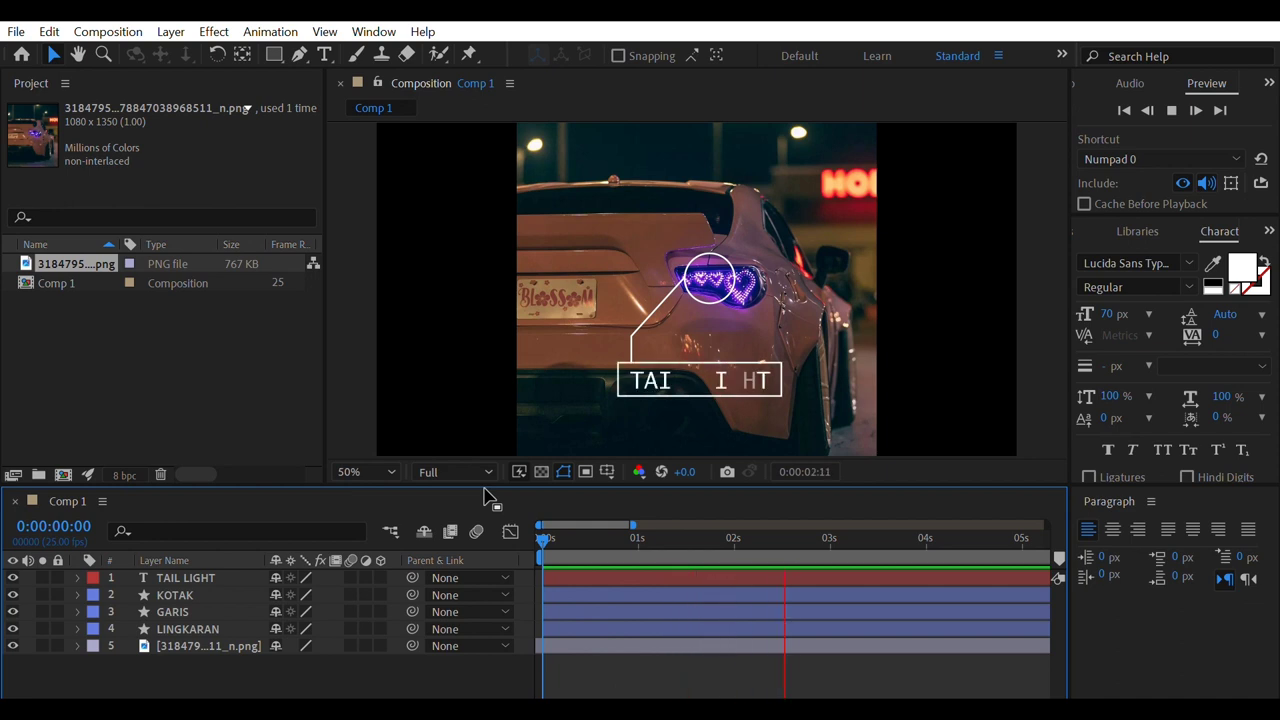
key(space)
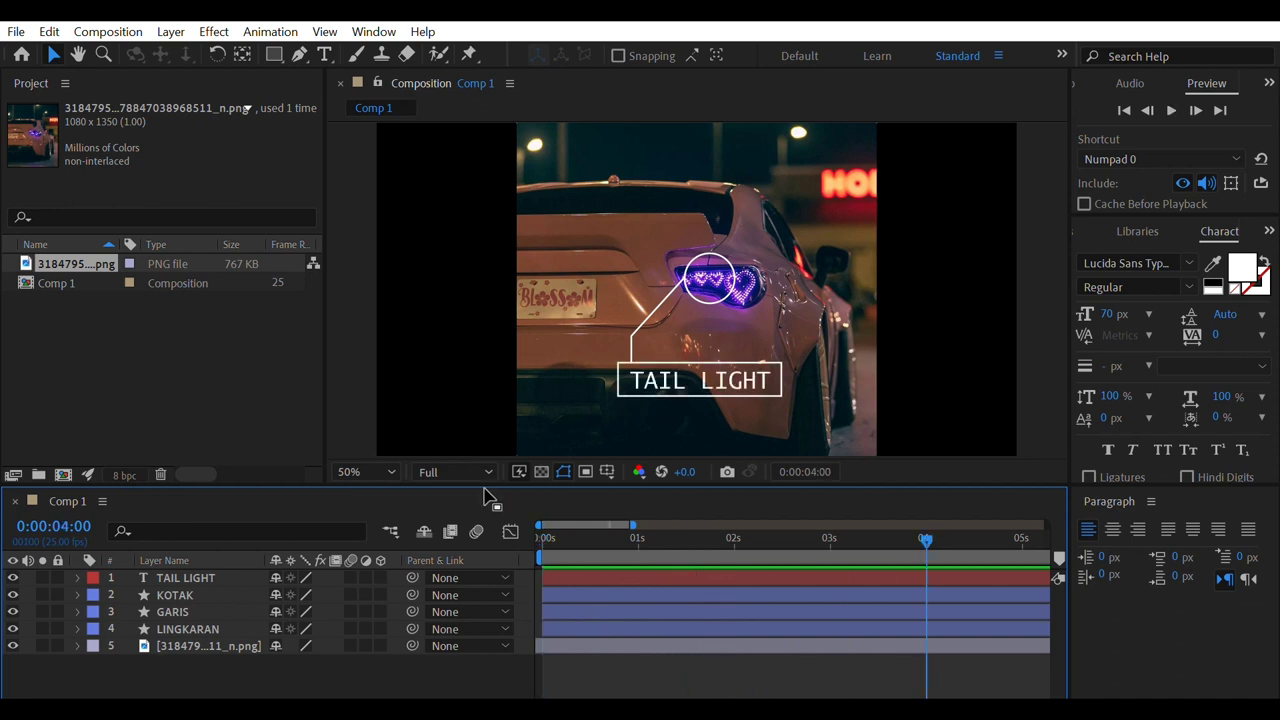
key(comma)
key(comma)
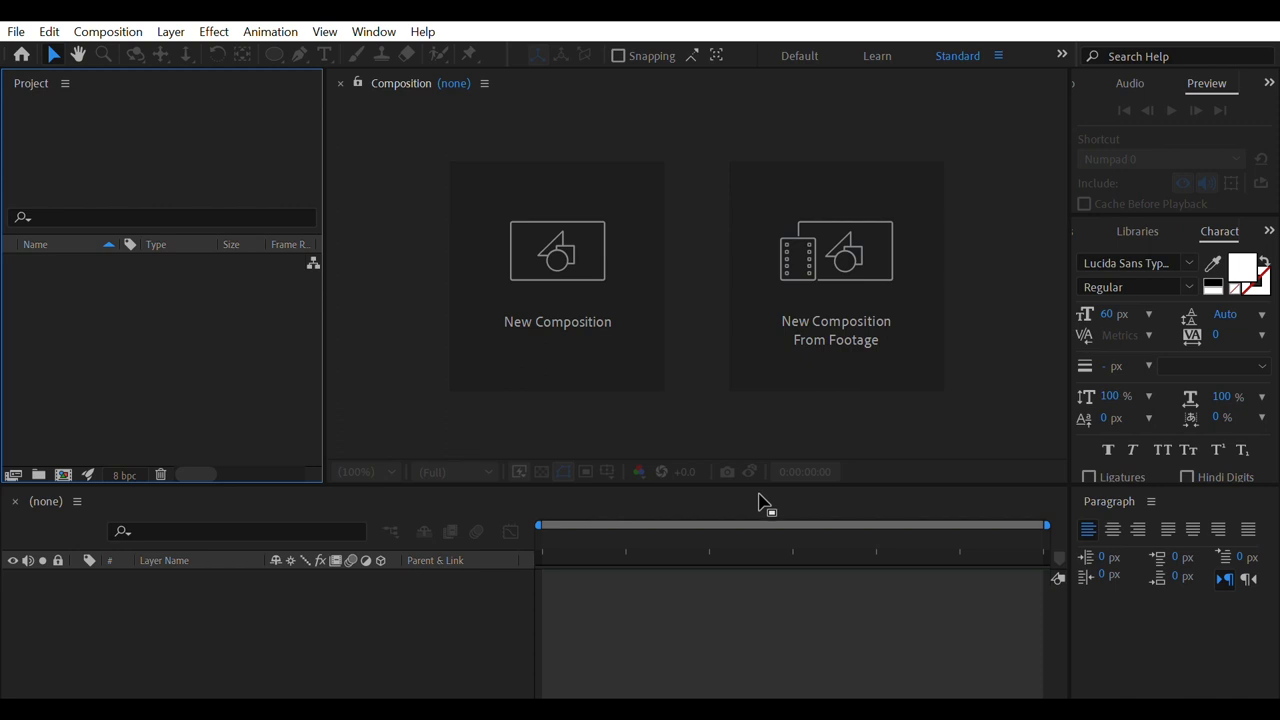
Create a 30-second 1920 x 1080 composition at 25 fps and add the car PNG image to it as a layer
click(596, 294)
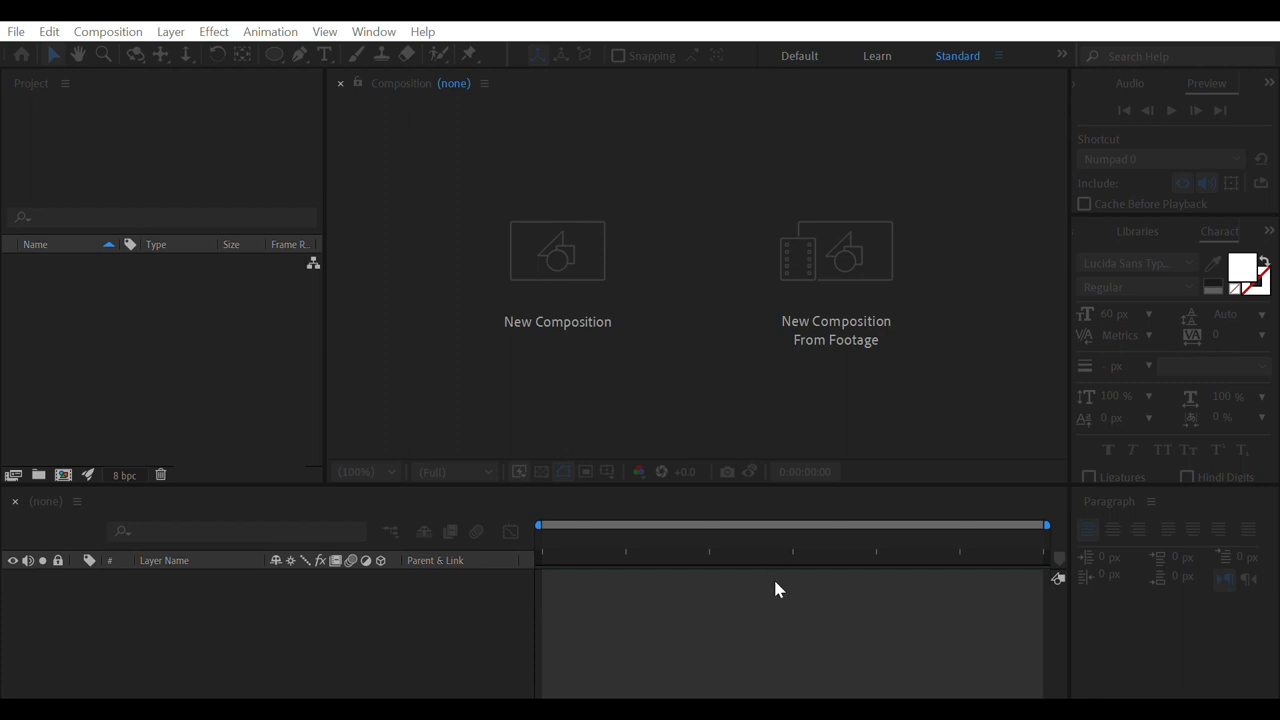
key(Return)
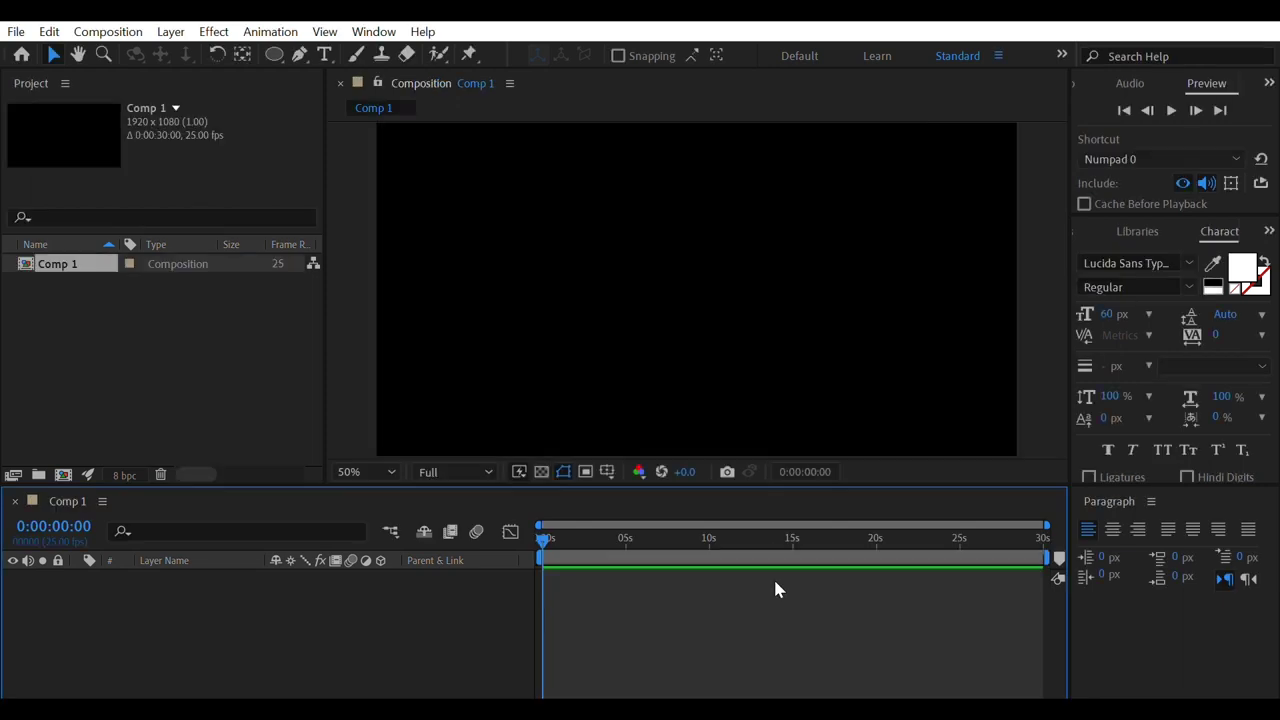
click(114, 318)
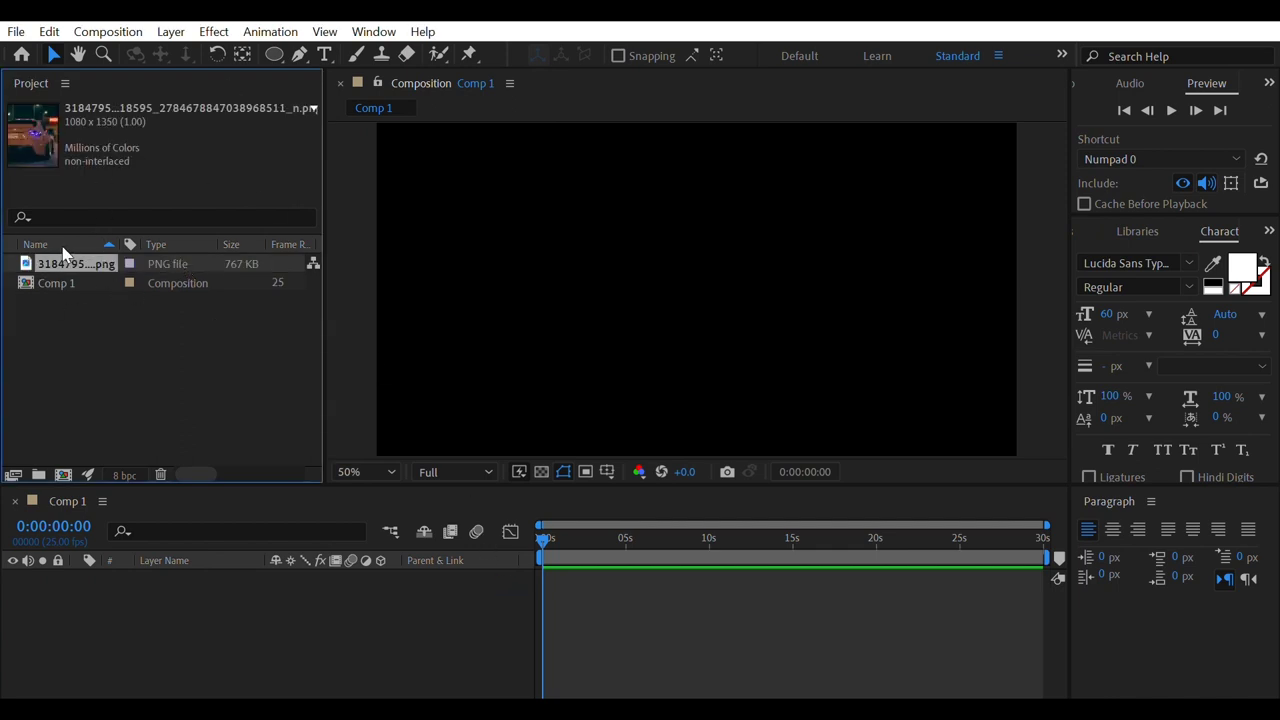
drag(62, 263, 553, 560)
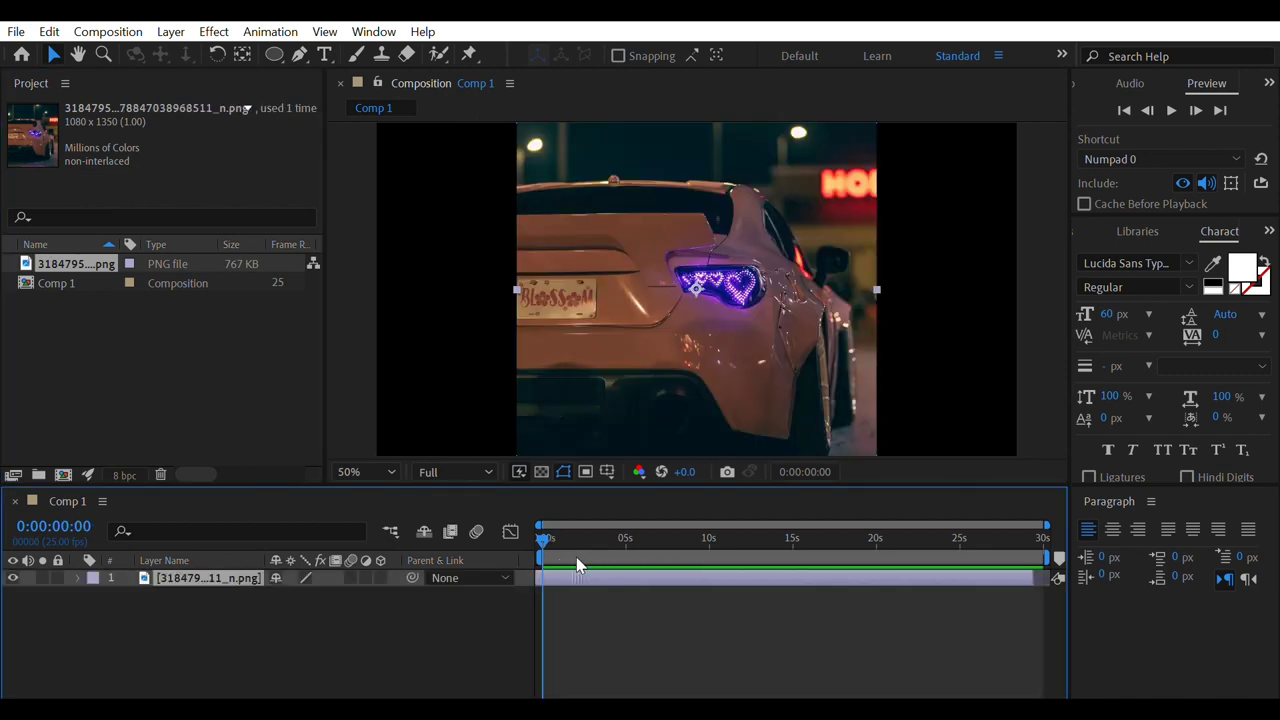
click(268, 601)
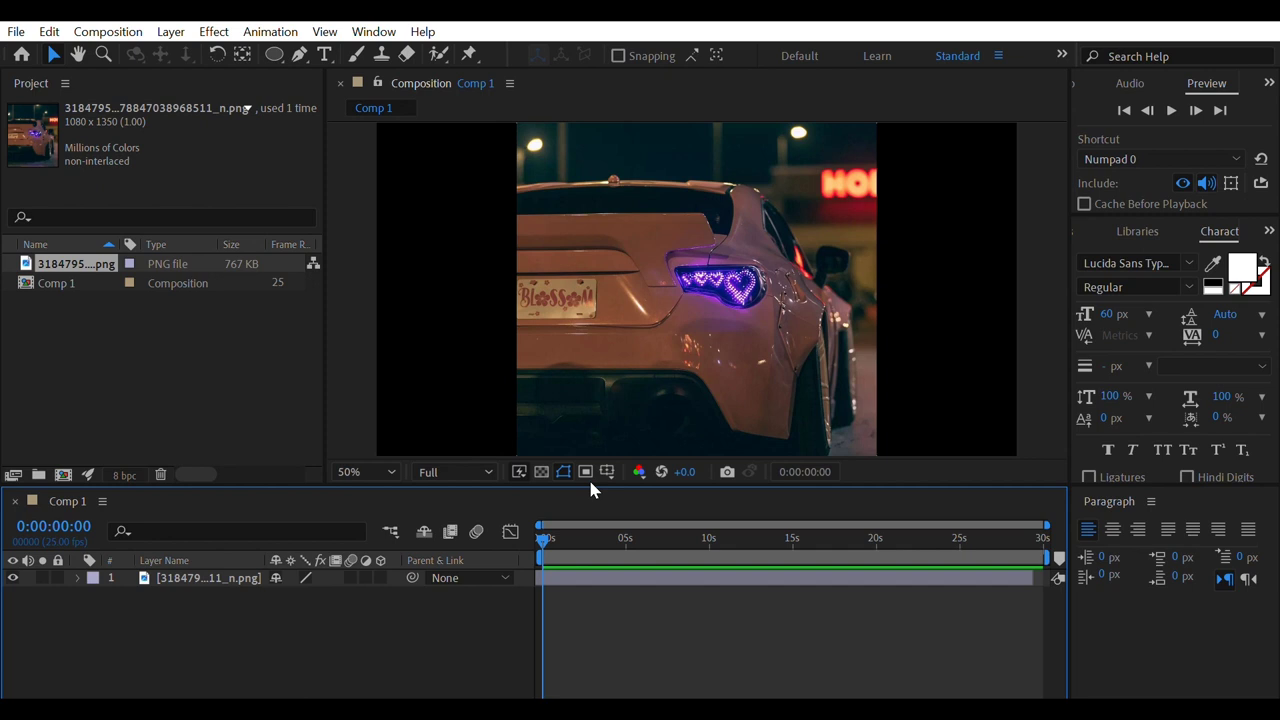
Draw a circle with a white 5 px stroke around the purple tail light and nudge it slightly upward
key(q)
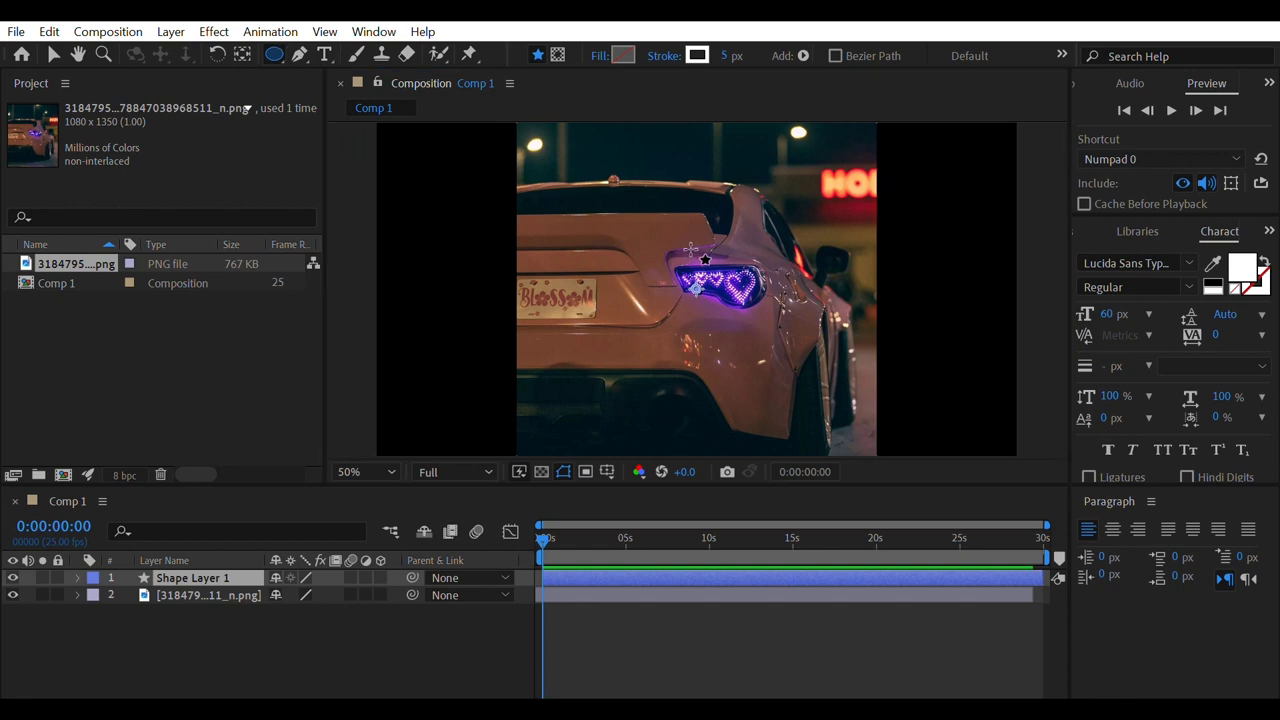
drag(688, 256, 736, 305)
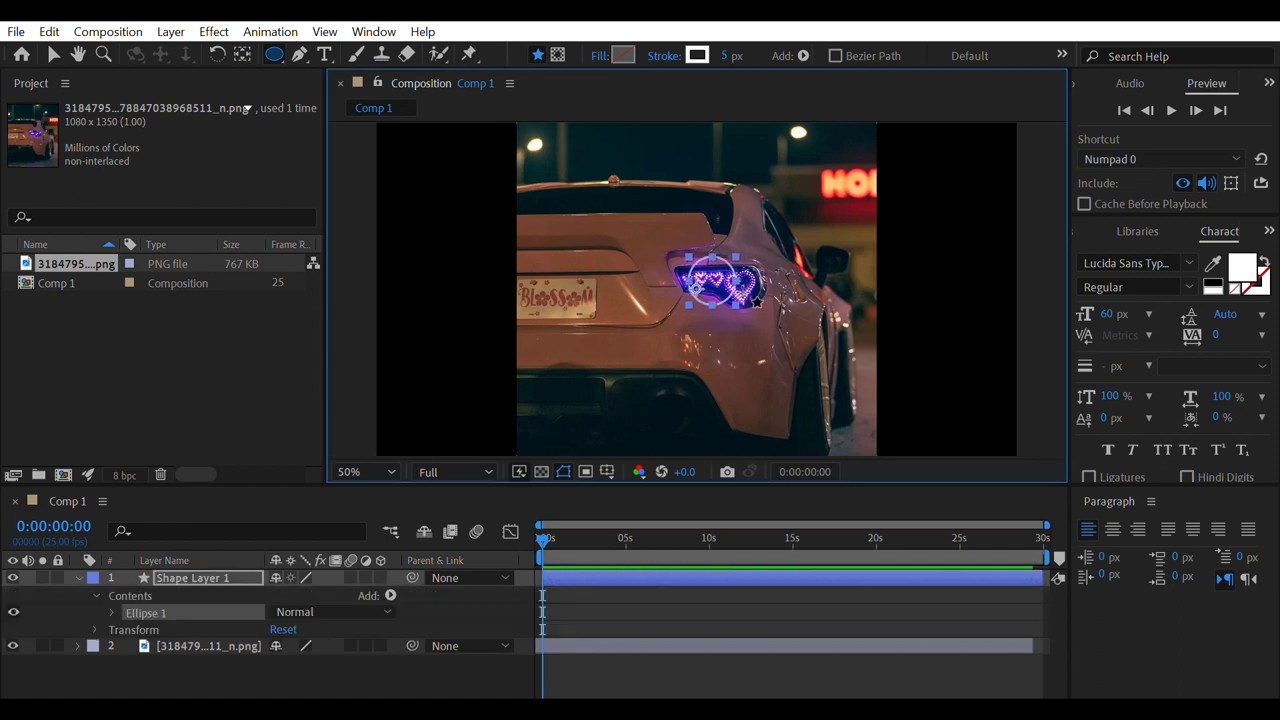
key(Delete)
drag(685, 258, 736, 310)
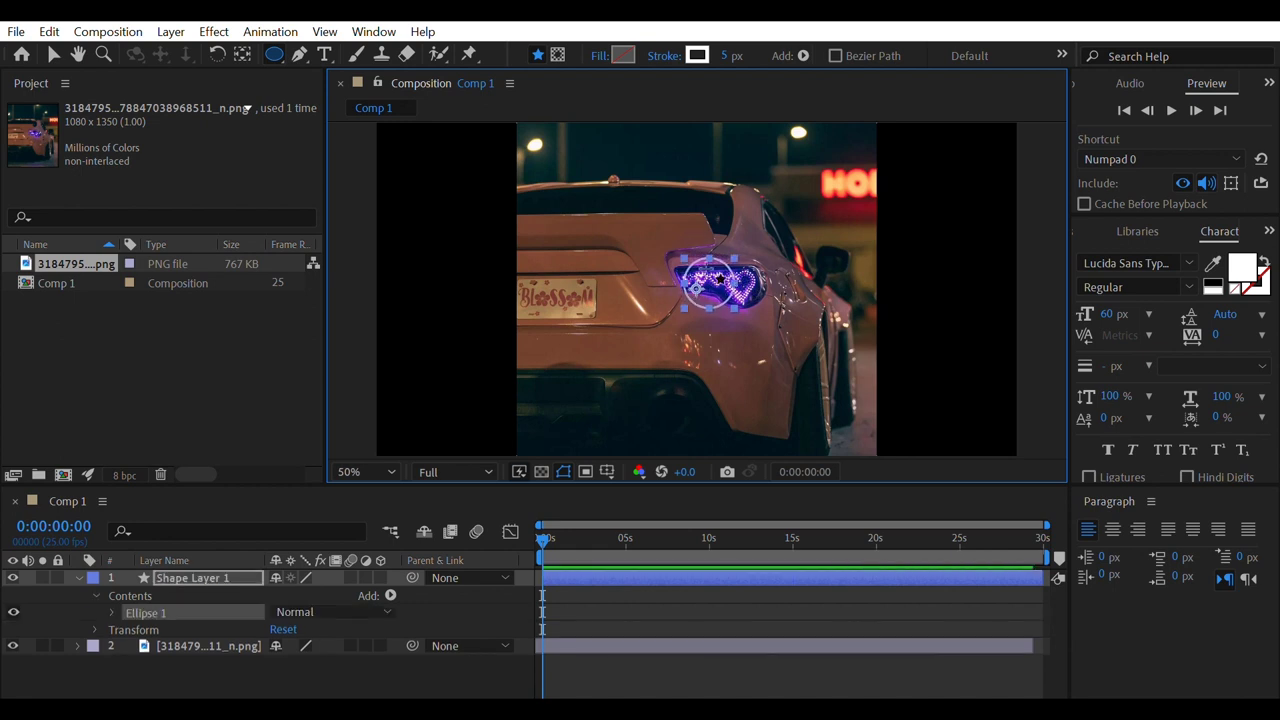
key(v)
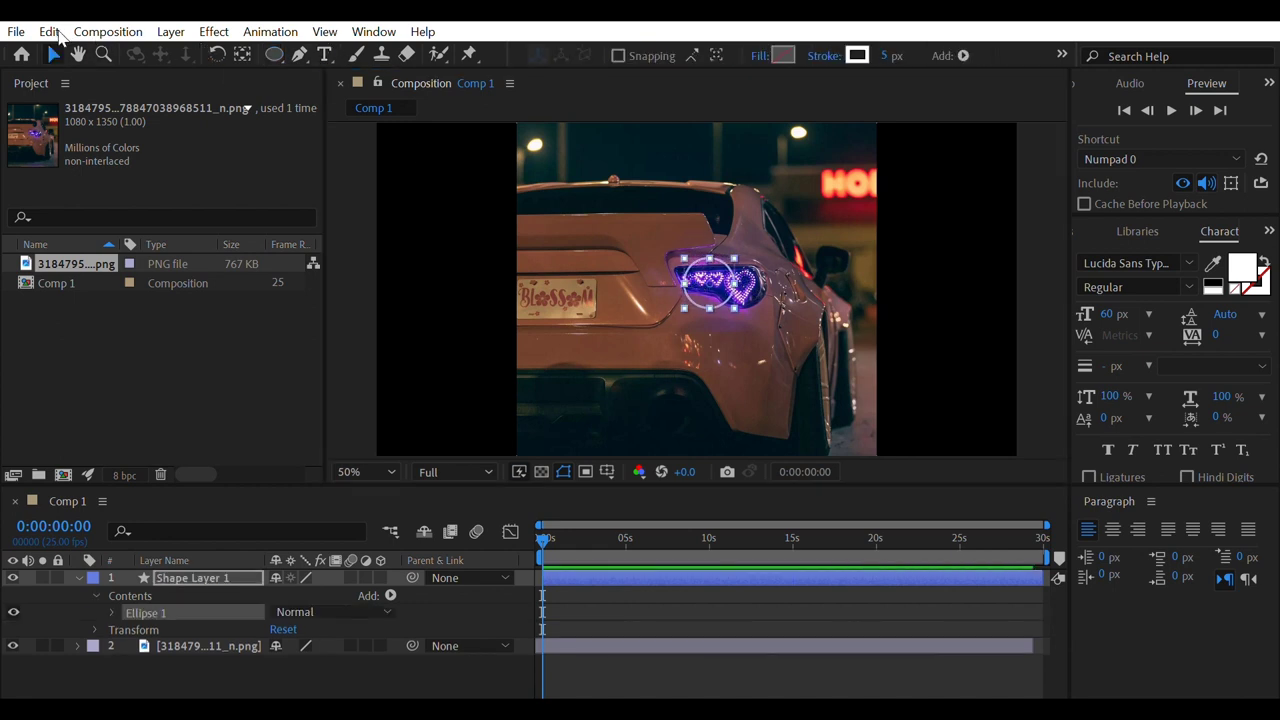
drag(726, 284, 725, 277)
Try to move the circle's anchor point to its centre with the Pan Behind (Anchor Point) tool, and deselect the layer
key(y)
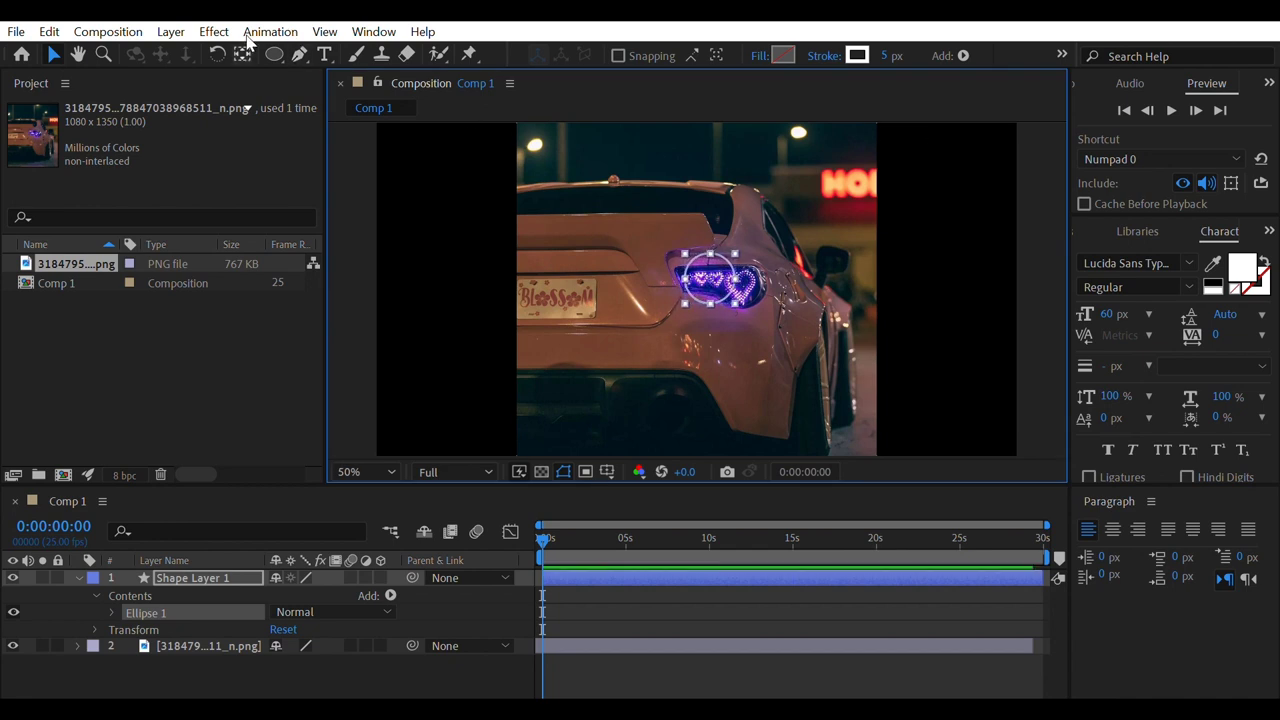
drag(720, 280, 714, 270)
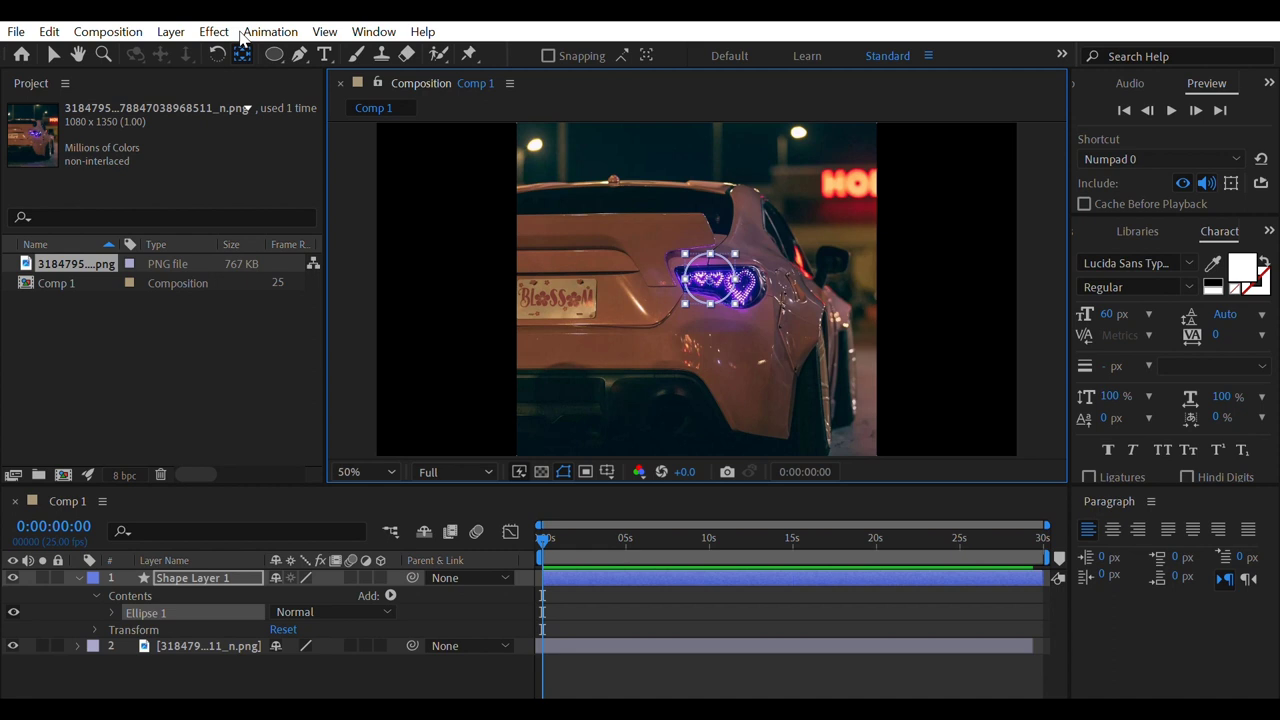
click(270, 659)
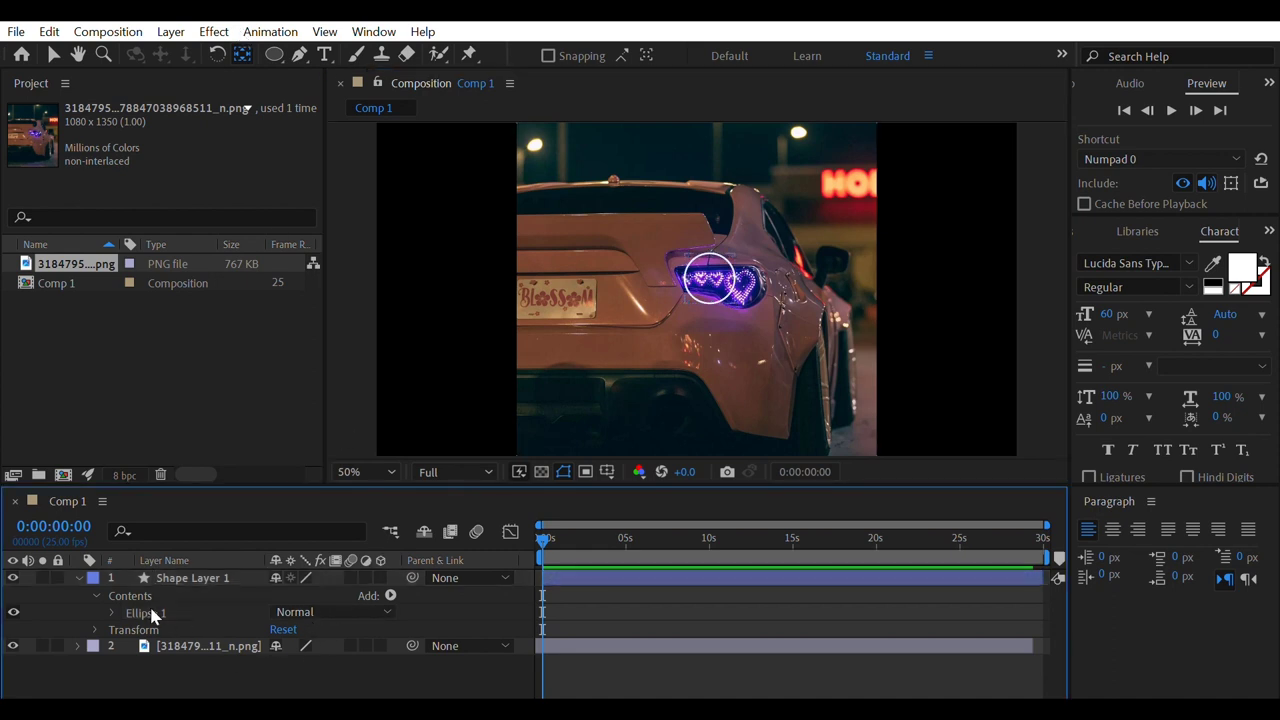
Set the circle layer's Scale to 0% and add a starting Scale keyframe at 0:00:00:00
click(96, 626)
scroll(96, 606, down, 1)
scroll(210, 595, down, 1)
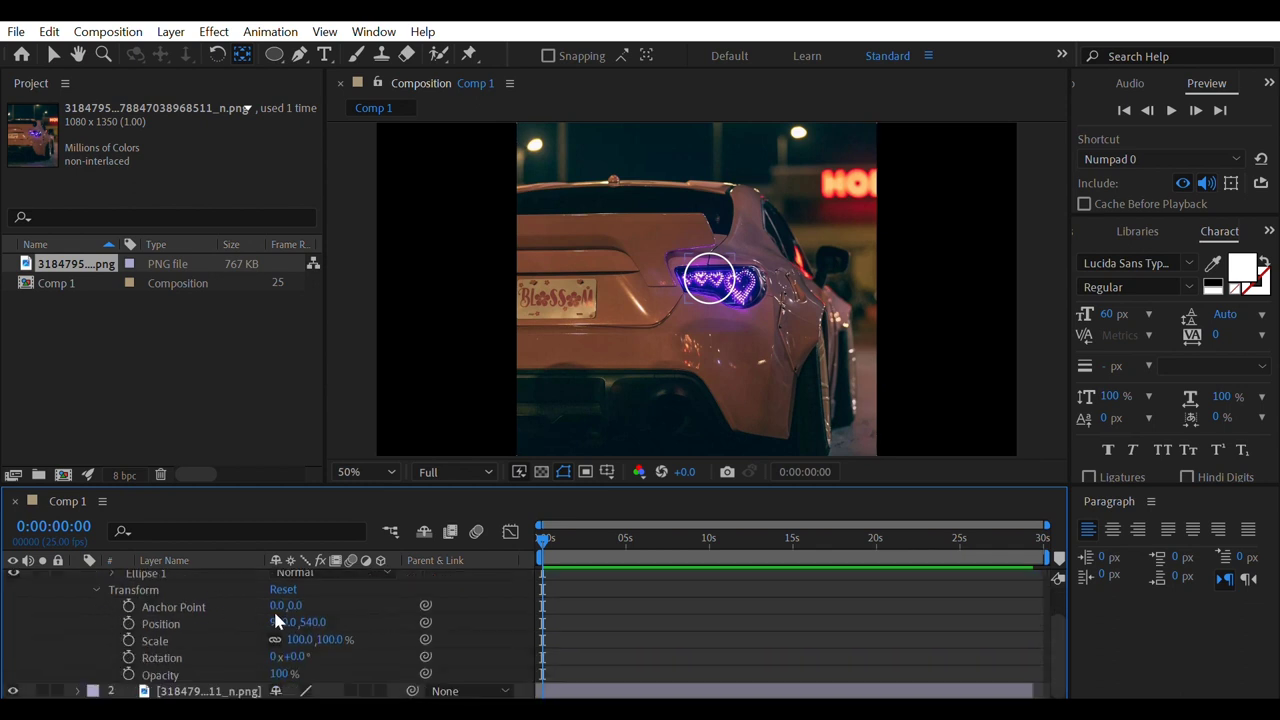
click(301, 639)
text(0)
key(Return)
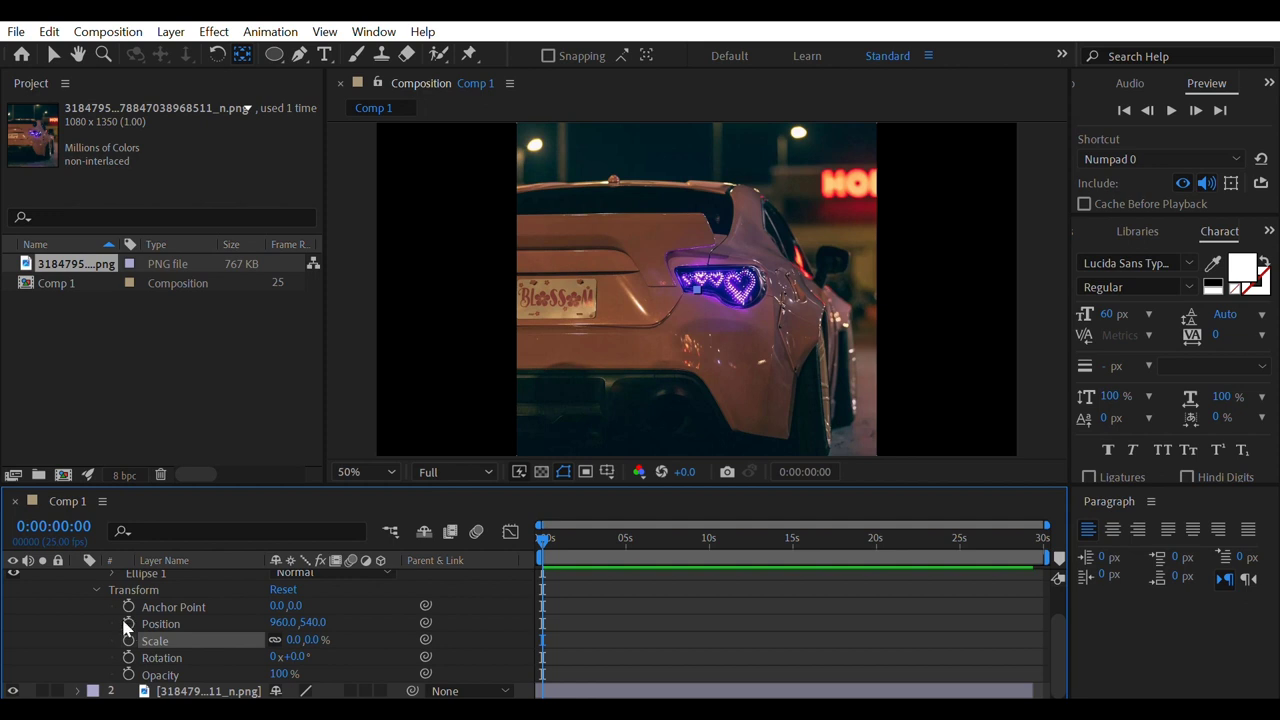
click(128, 639)
Add a second Scale keyframe of 100% for the circle layer at 0:00:01:15
scroll(574, 692, up, 1)
scroll(580, 692, up, 4)
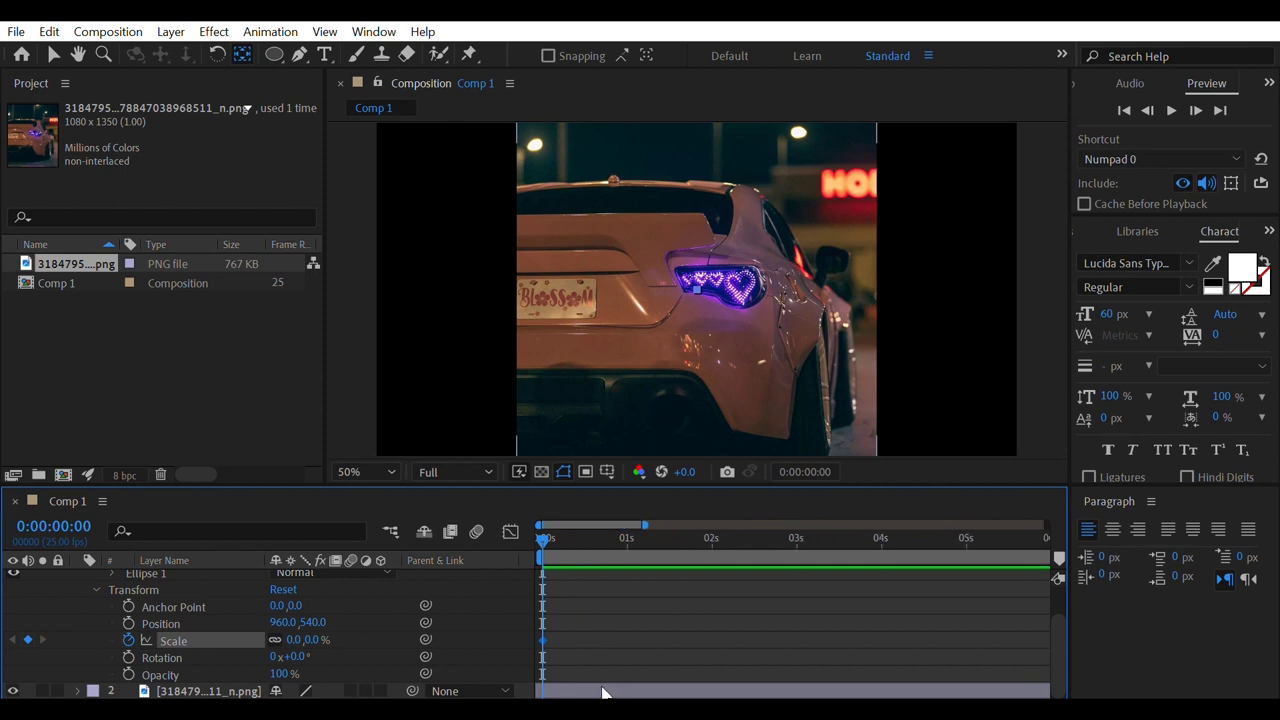
drag(543, 540, 680, 541)
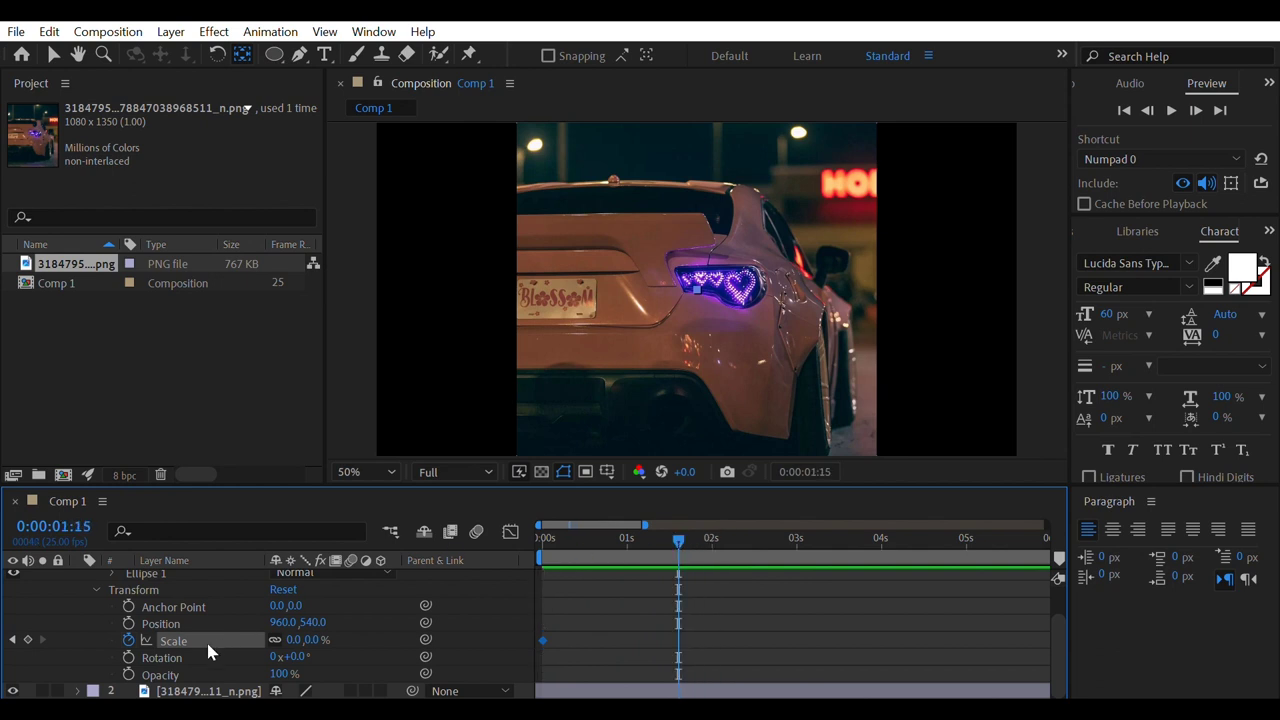
click(295, 640)
text(100)
key(Return)
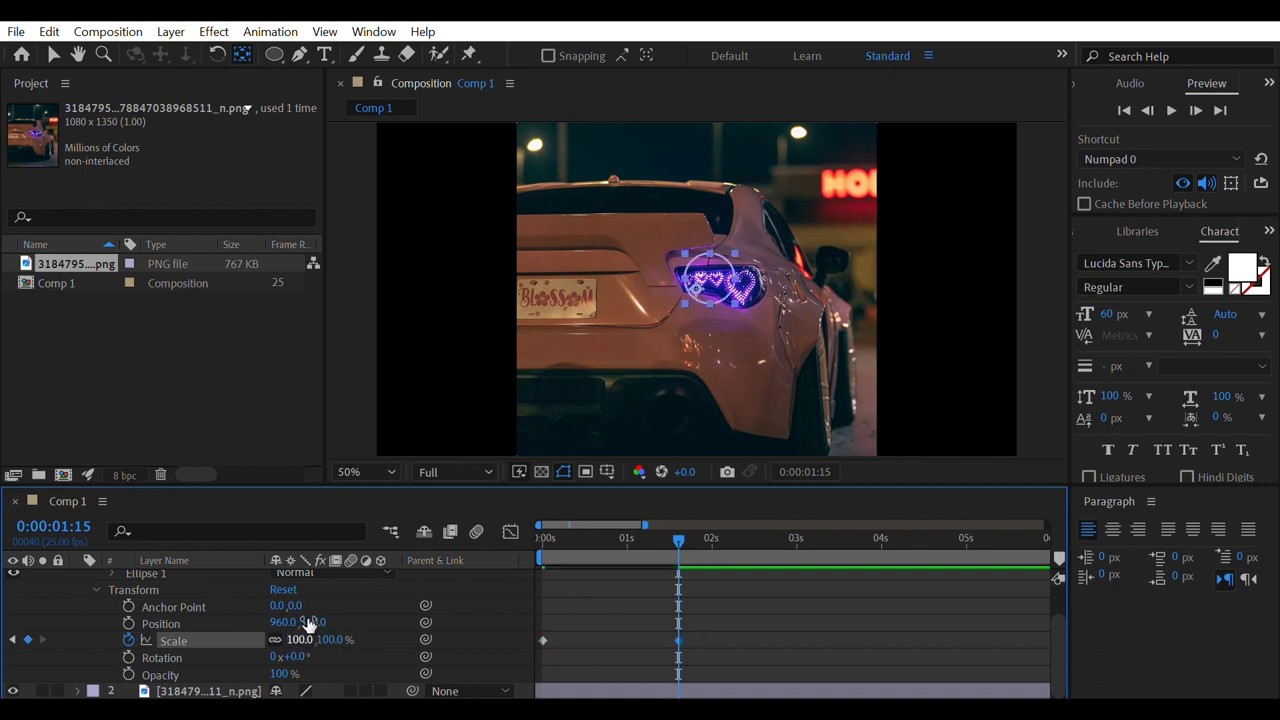
Move the circle layer's anchor point to the centre of the circle and preview the scale animation from the start
drag(700, 280, 713, 266)
drag(679, 537, 513, 557)
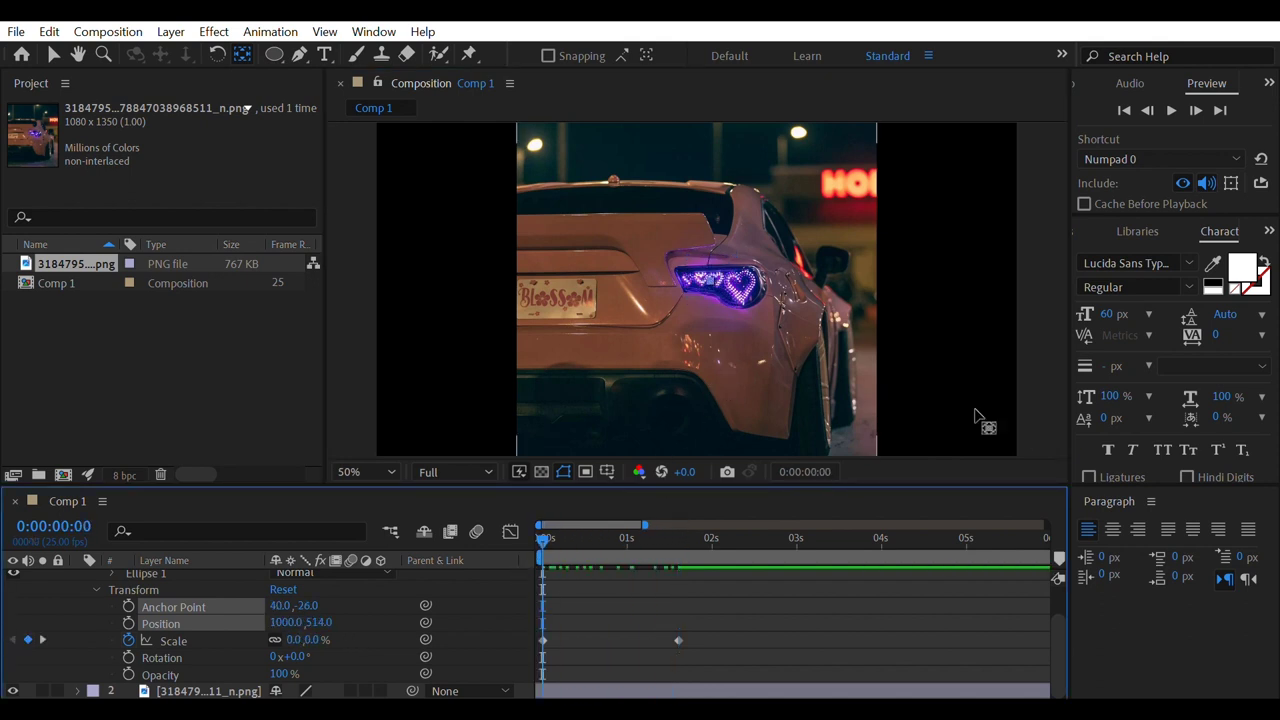
key(space)
key(space)
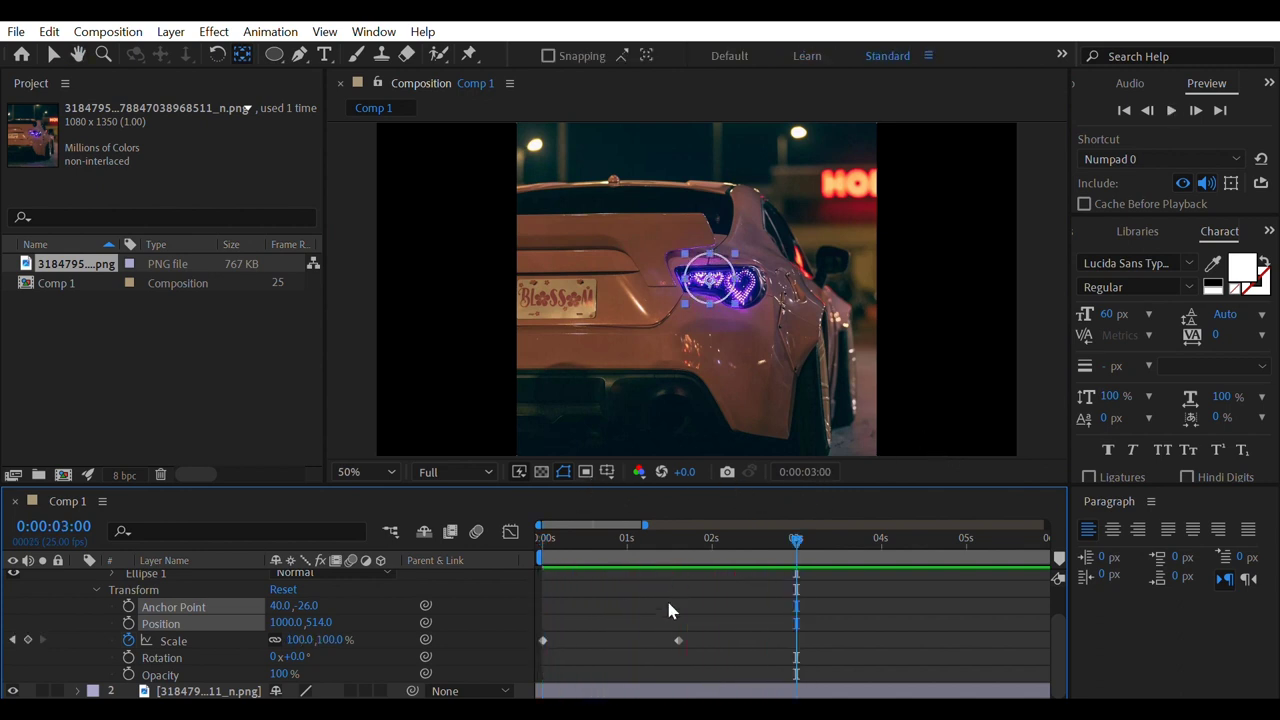
Shift the 100% Scale keyframe to just past the 1-second mark and preview the faster growth
drag(678, 636, 644, 634)
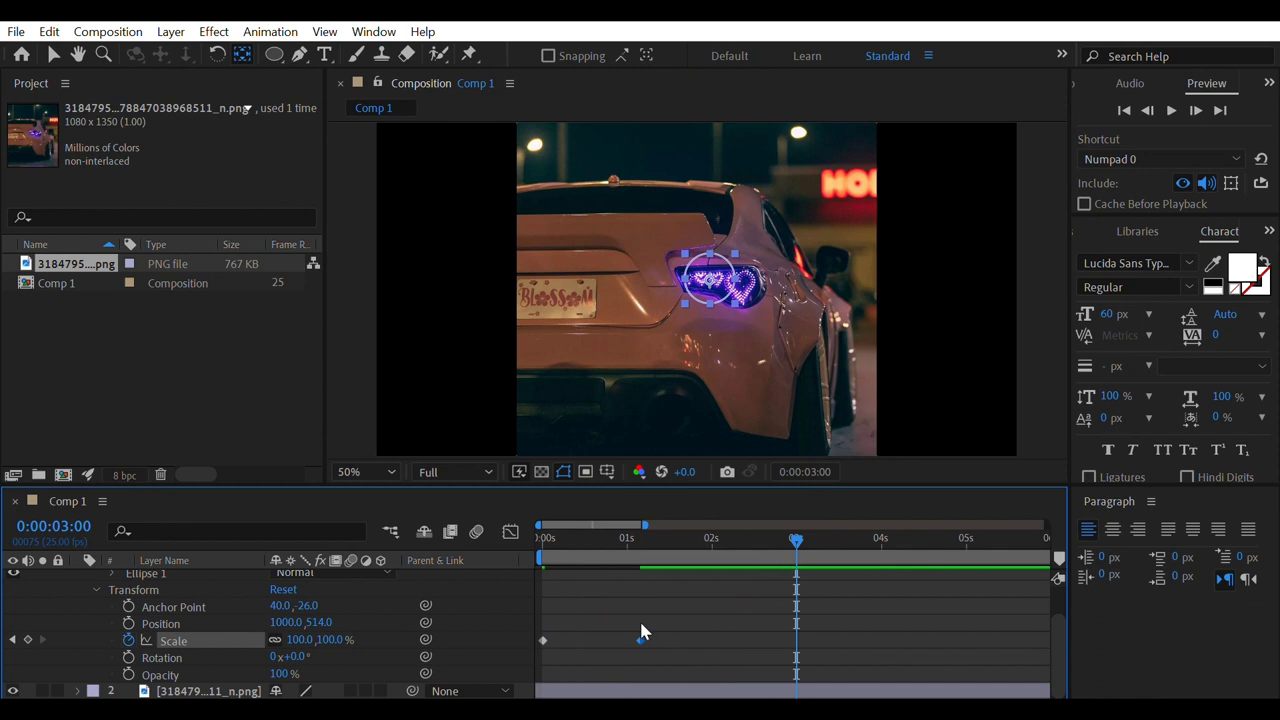
drag(796, 540, 528, 574)
key(space)
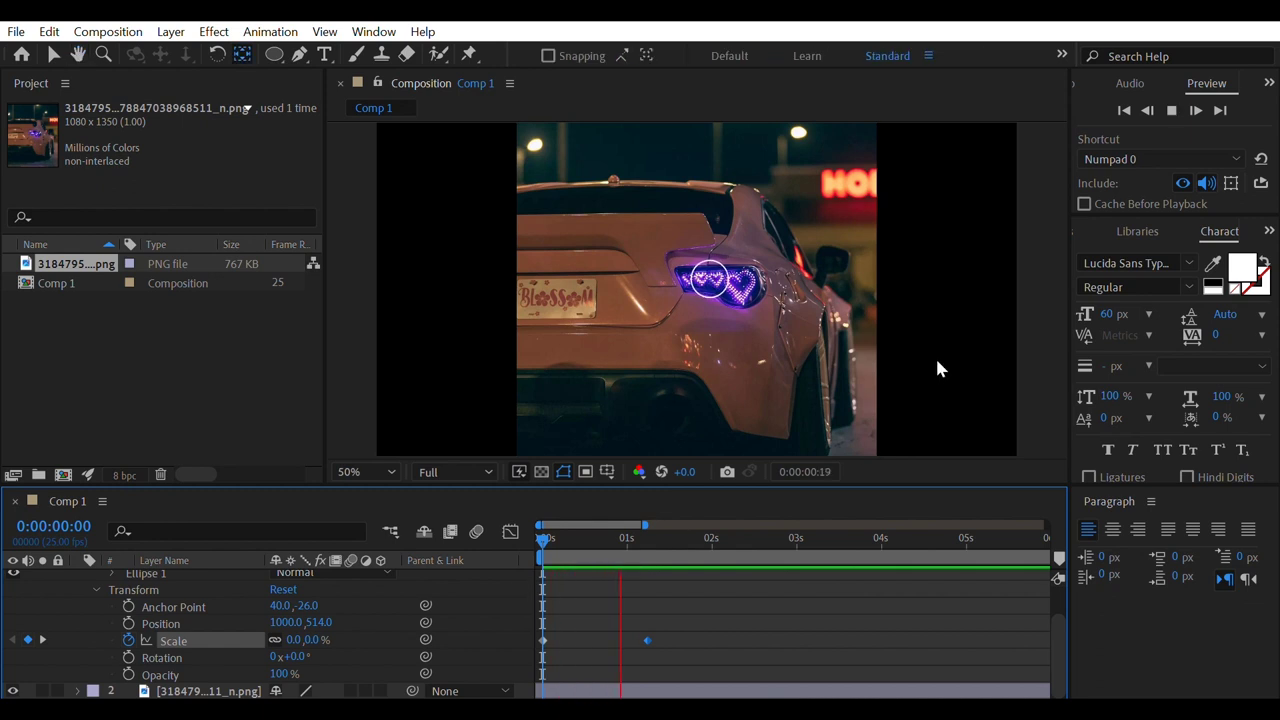
key(space)
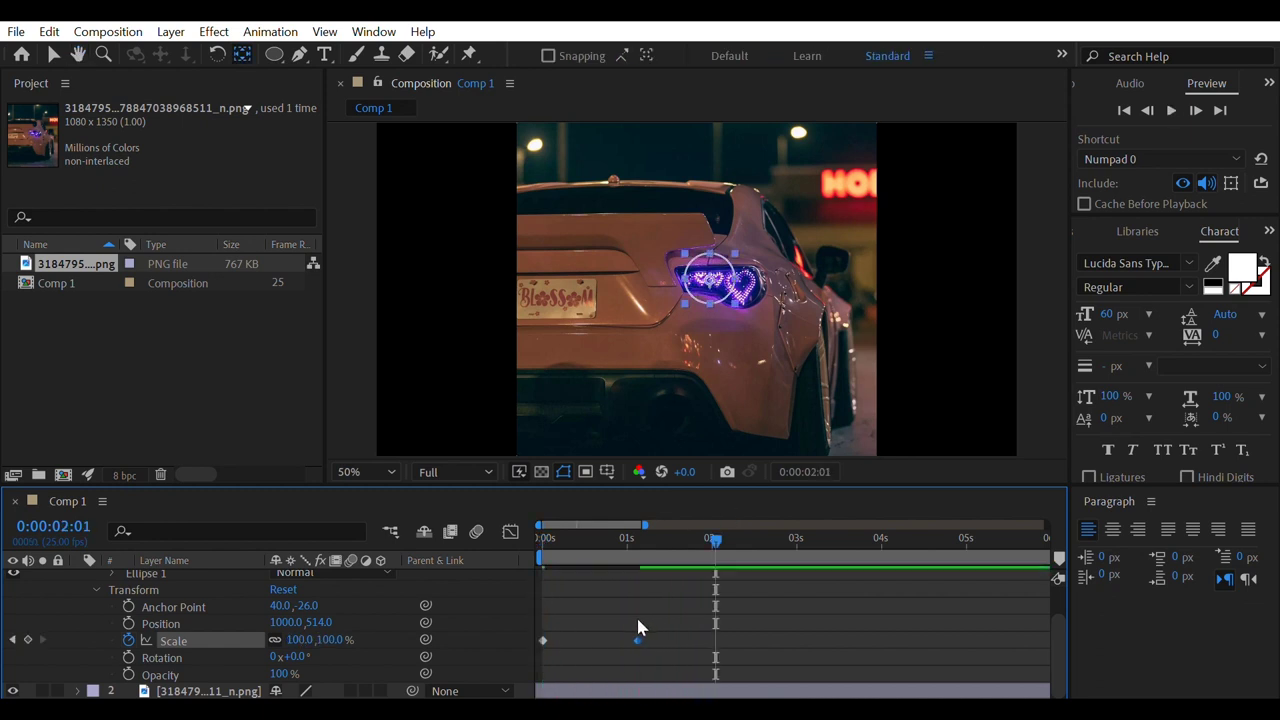
Move the 100% Scale keyframe much closer to the first keyframe, to about frame 8
drag(624, 624, 595, 624)
scroll(614, 600, up, 1)
key(equal)
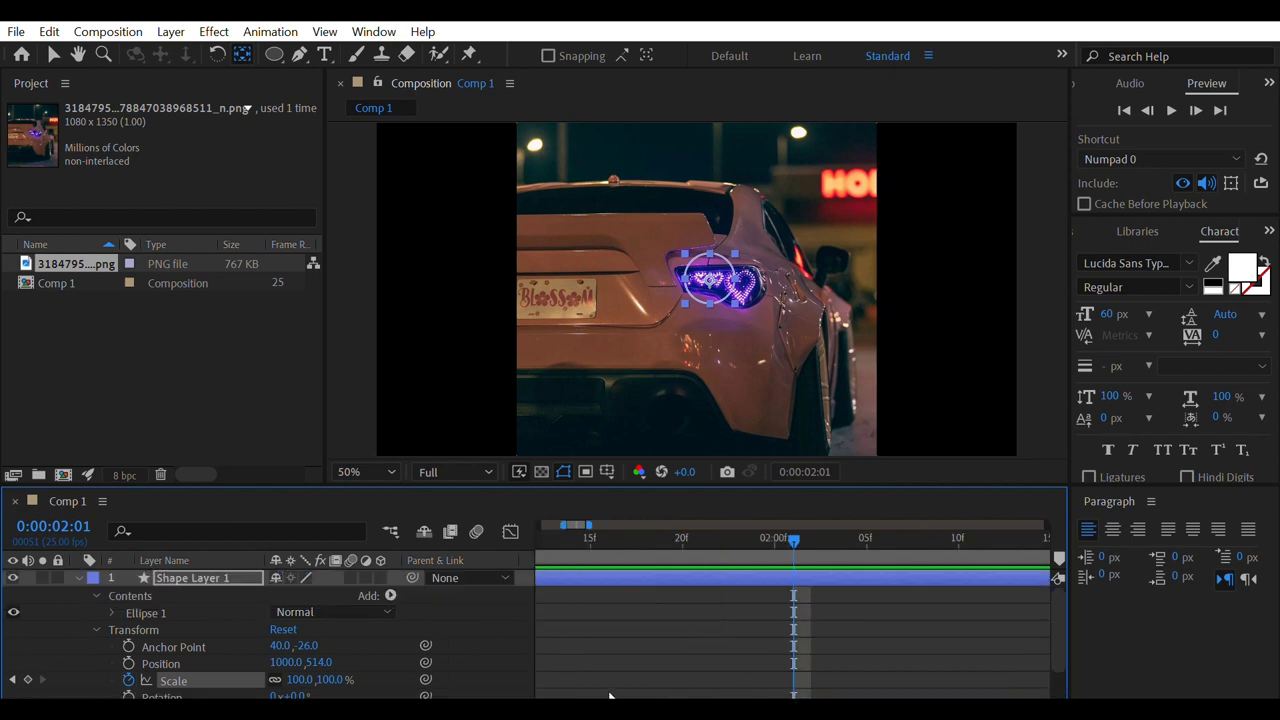
key(minus)
drag(600, 680, 575, 674)
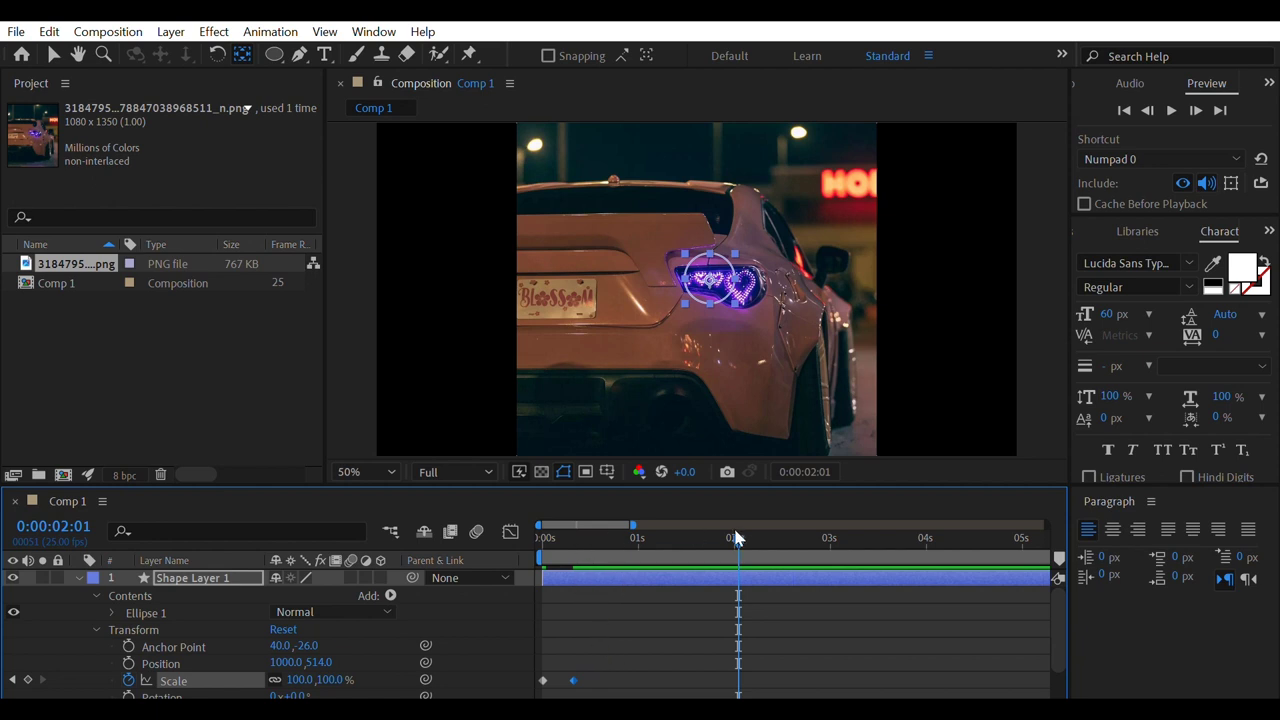
Place the 100% Scale keyframe at 0:00:00:19 and preview the circle animation from the start
drag(737, 538, 600, 538)
drag(573, 679, 615, 680)
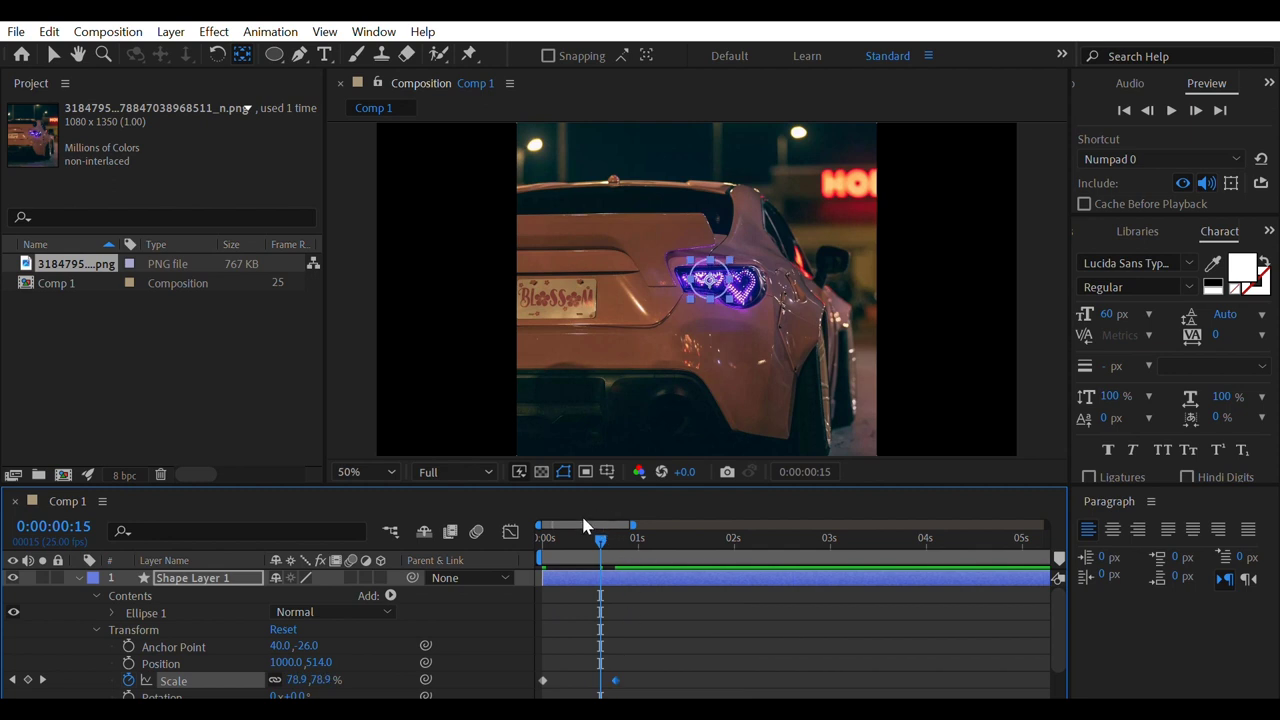
drag(600, 536, 545, 538)
key(space)
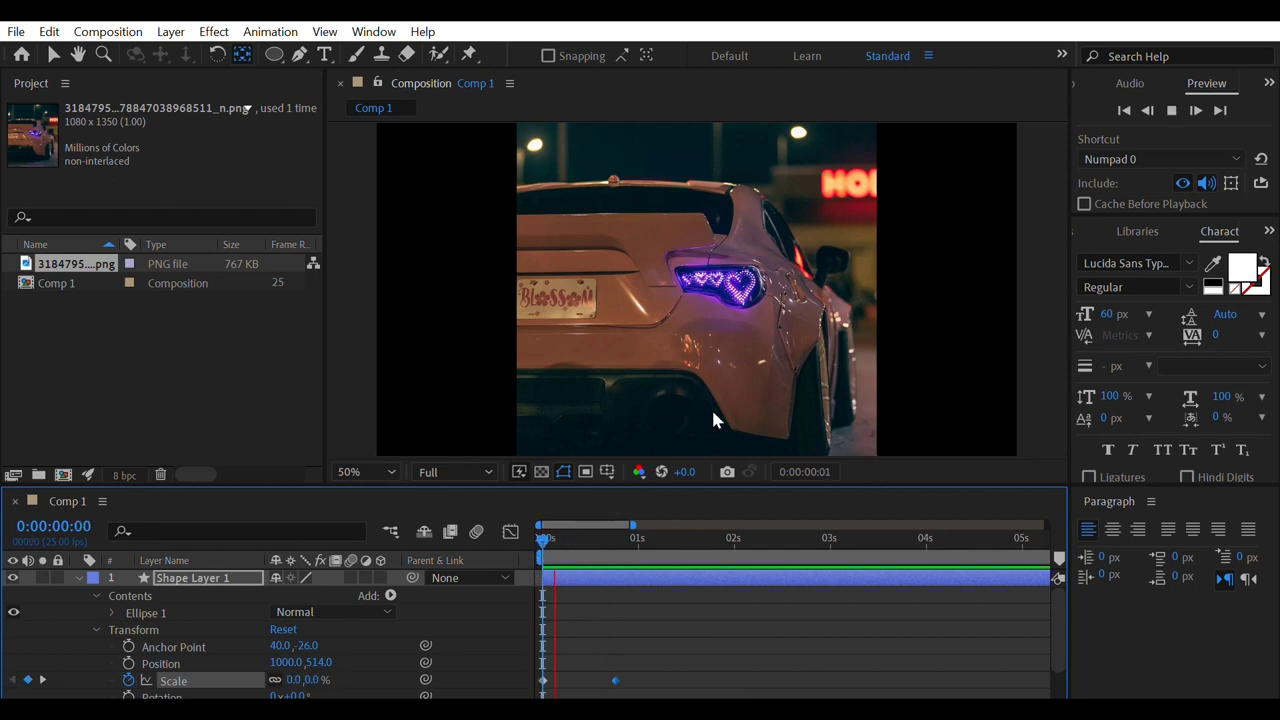
key(space)
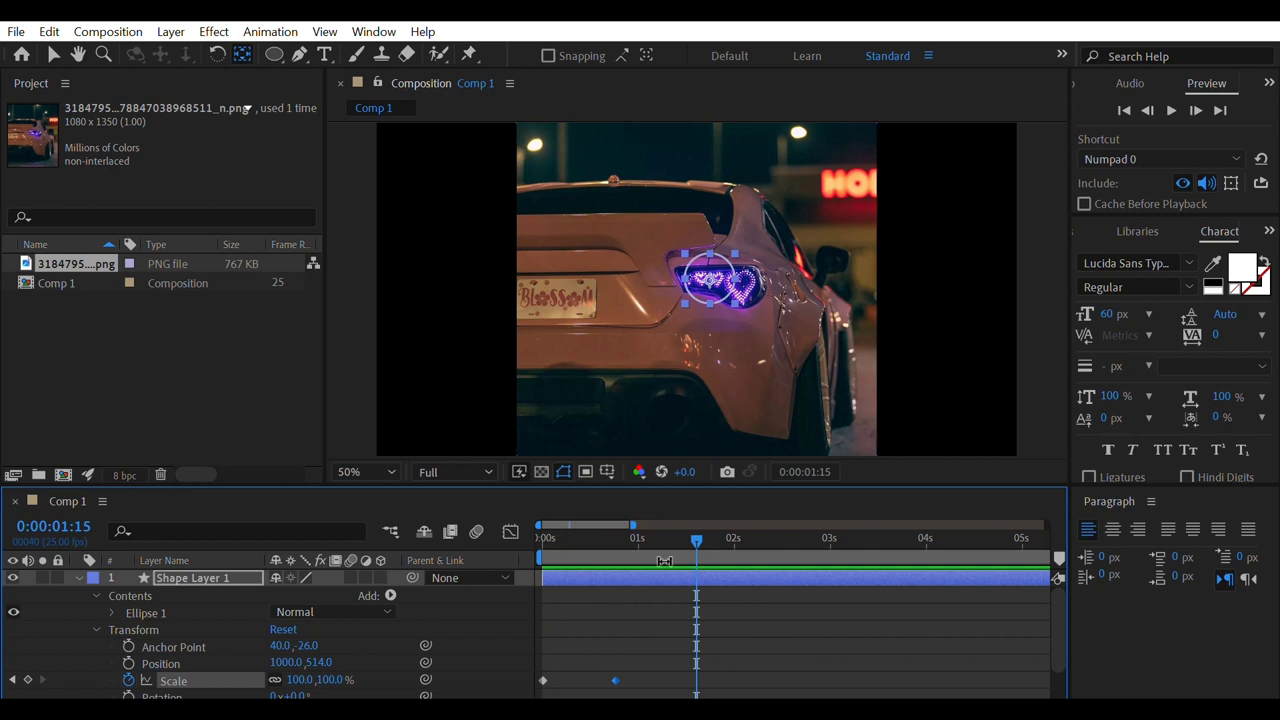
Place the playhead on the 0:00:00:19 Scale keyframe and rename the circle's shape layer to LINGKARAN
drag(697, 538, 617, 554)
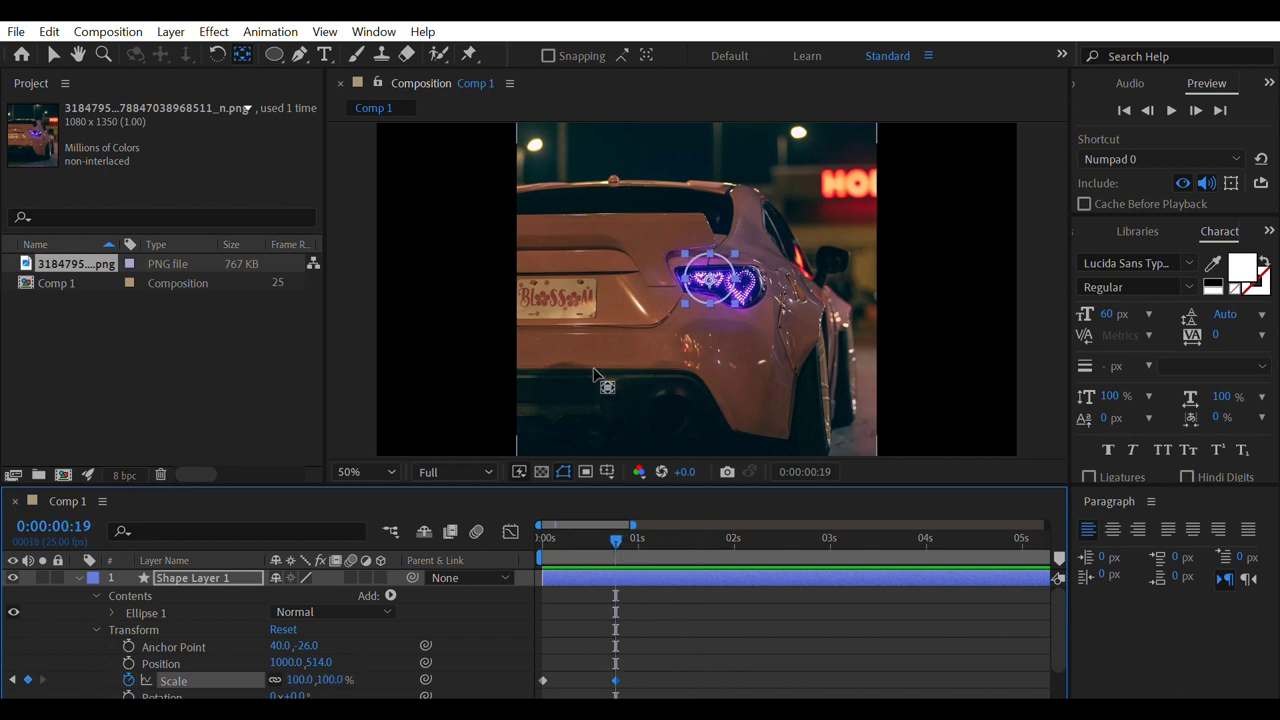
click(200, 578)
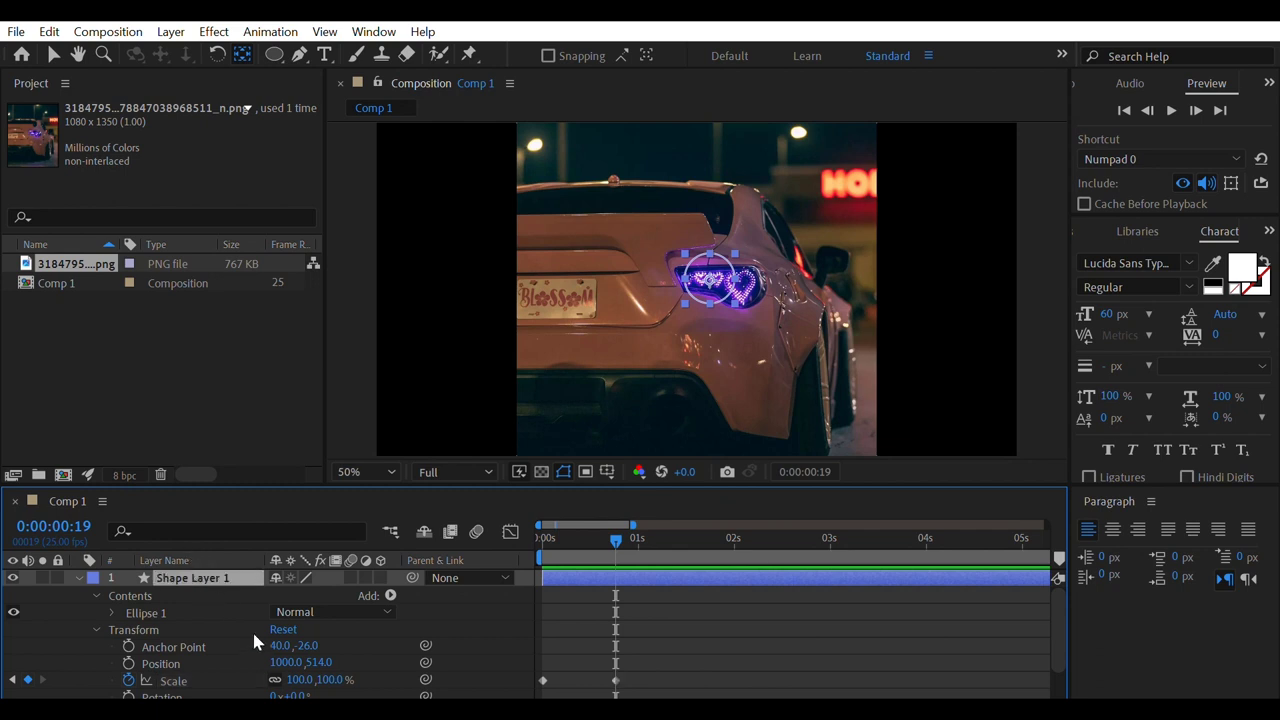
key(Return)
text(LING)
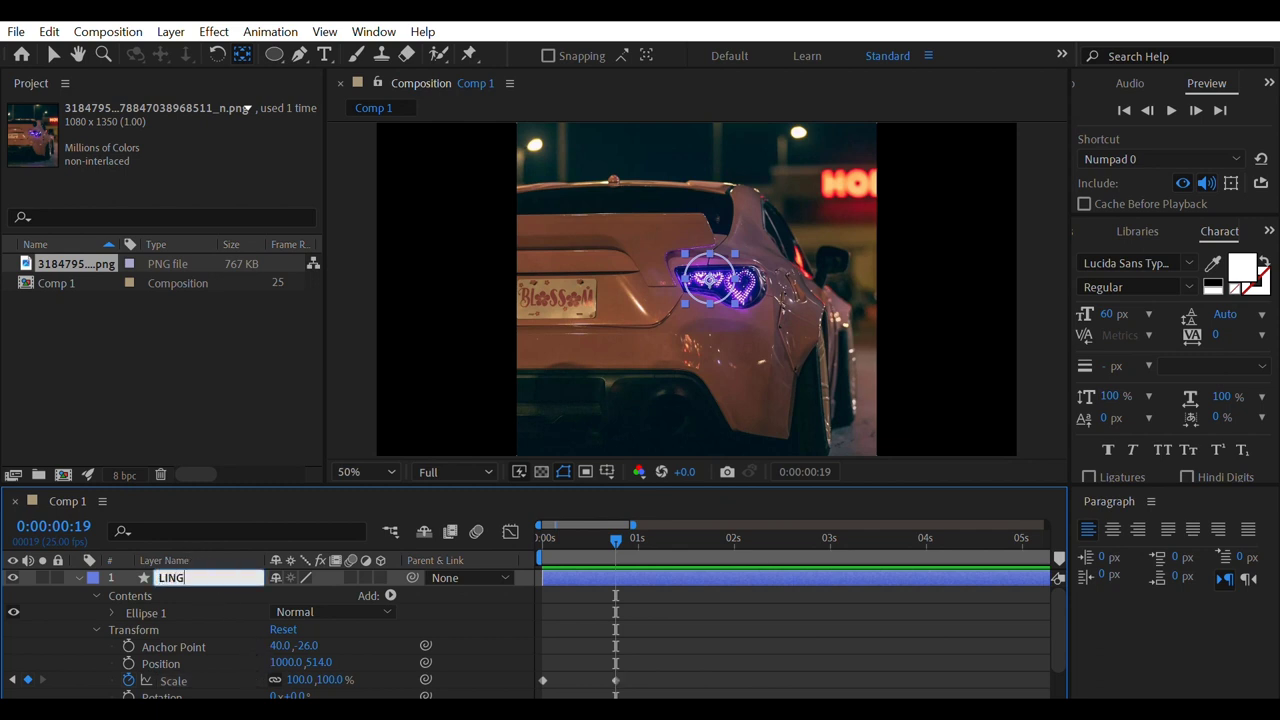
text(KARAN)
key(Return)
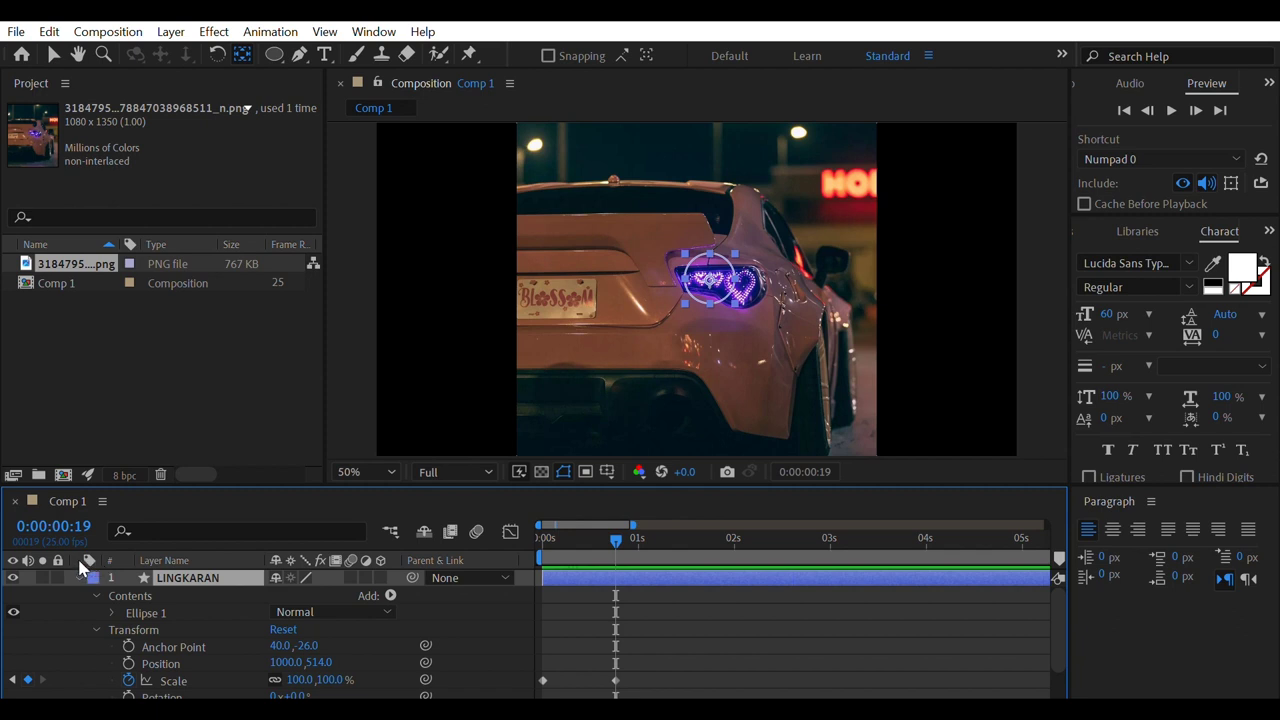
Collapse the LINGKARAN layer's properties and add a new empty shape layer above it
key(ctrl+grave)
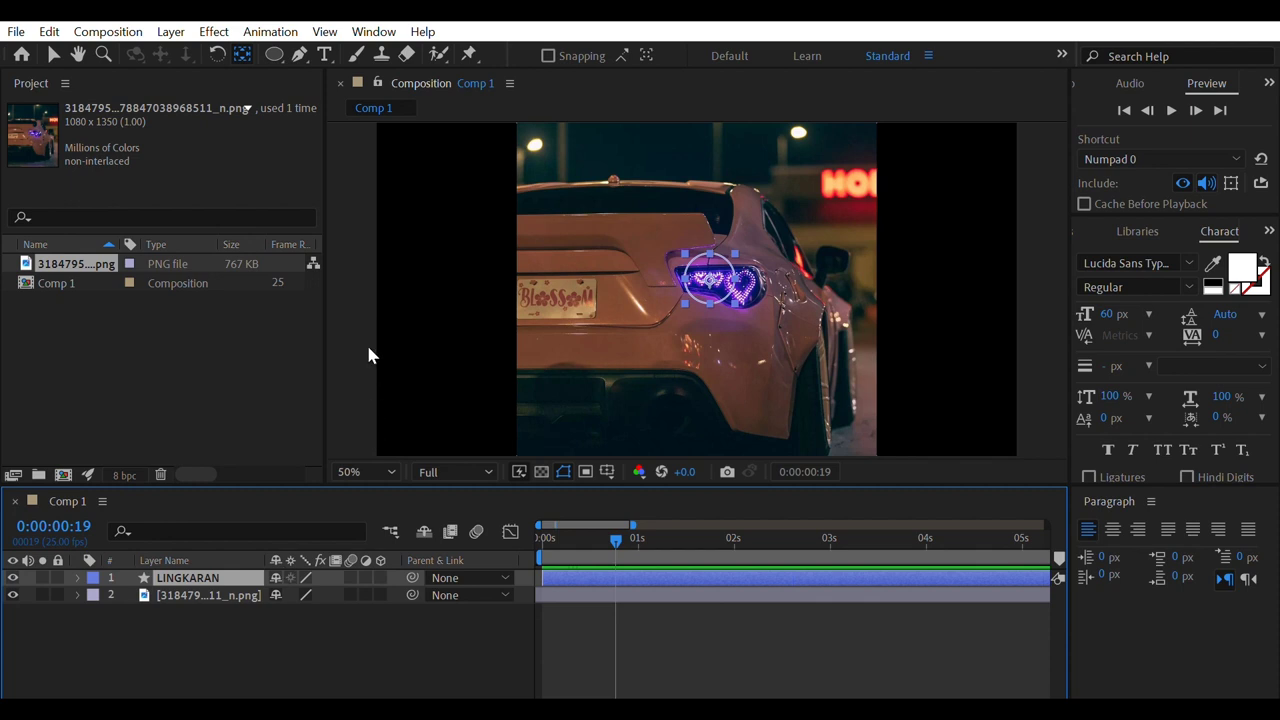
key(q)
click(500, 282)
key(Caps_Lock)
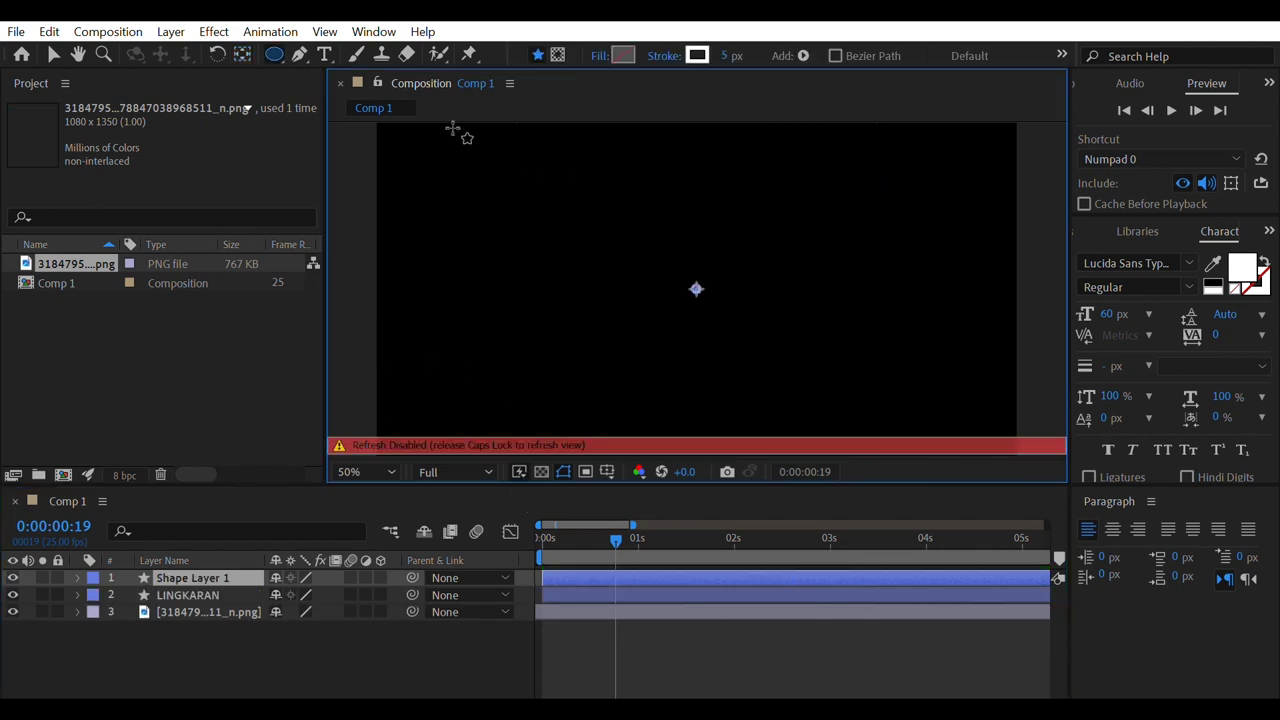
key(Caps_Lock)
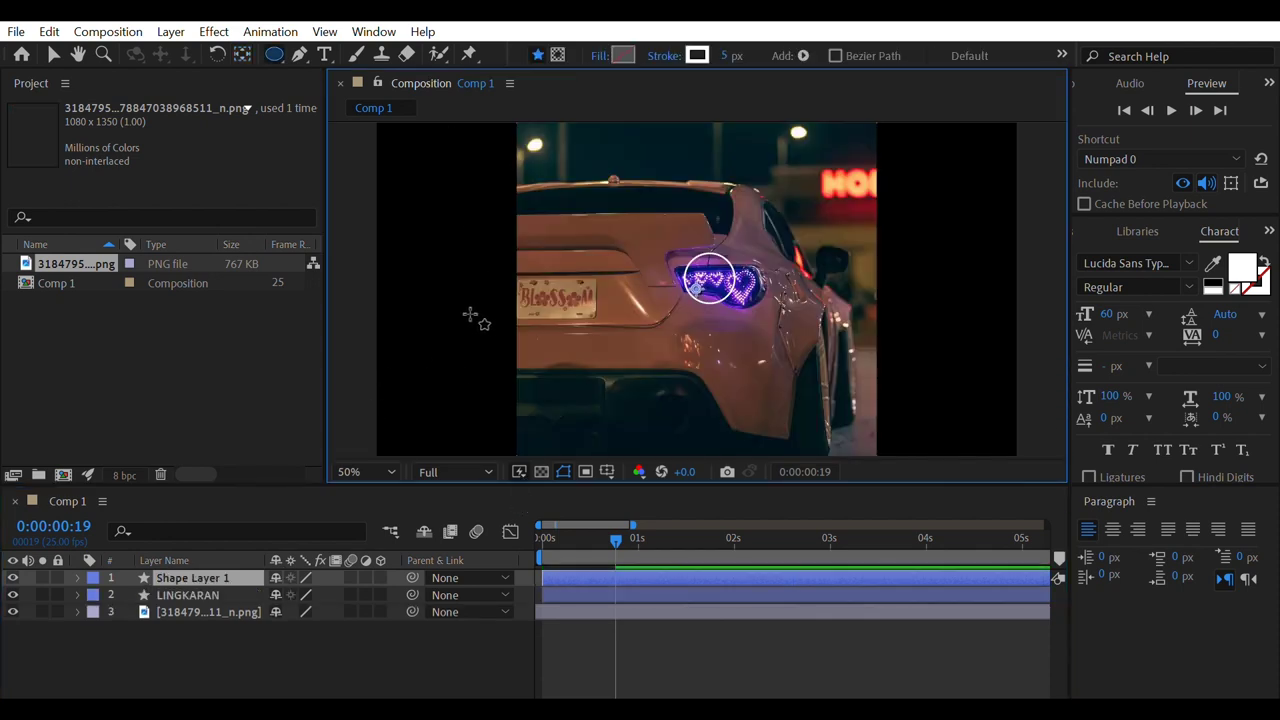
Draw an open bent line with the Pen tool, running diagonally down from the circle's left edge and ending in a short vertical segment
click(299, 54)
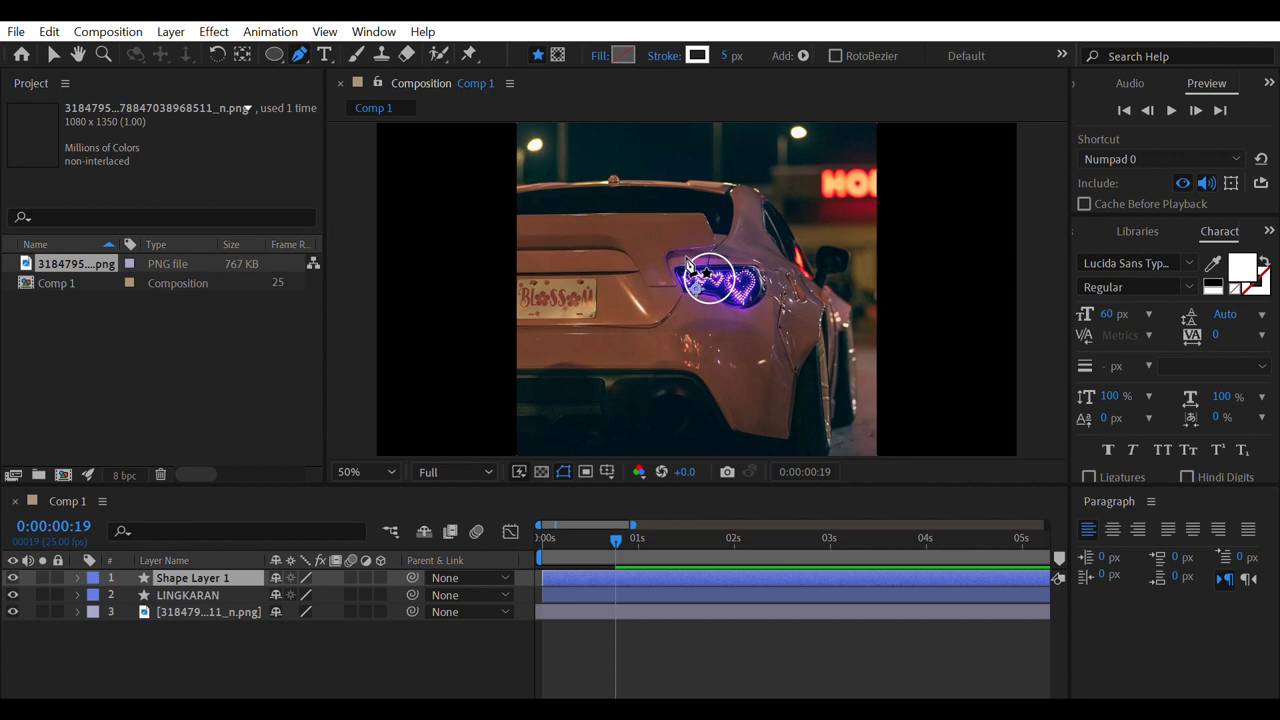
click(685, 271)
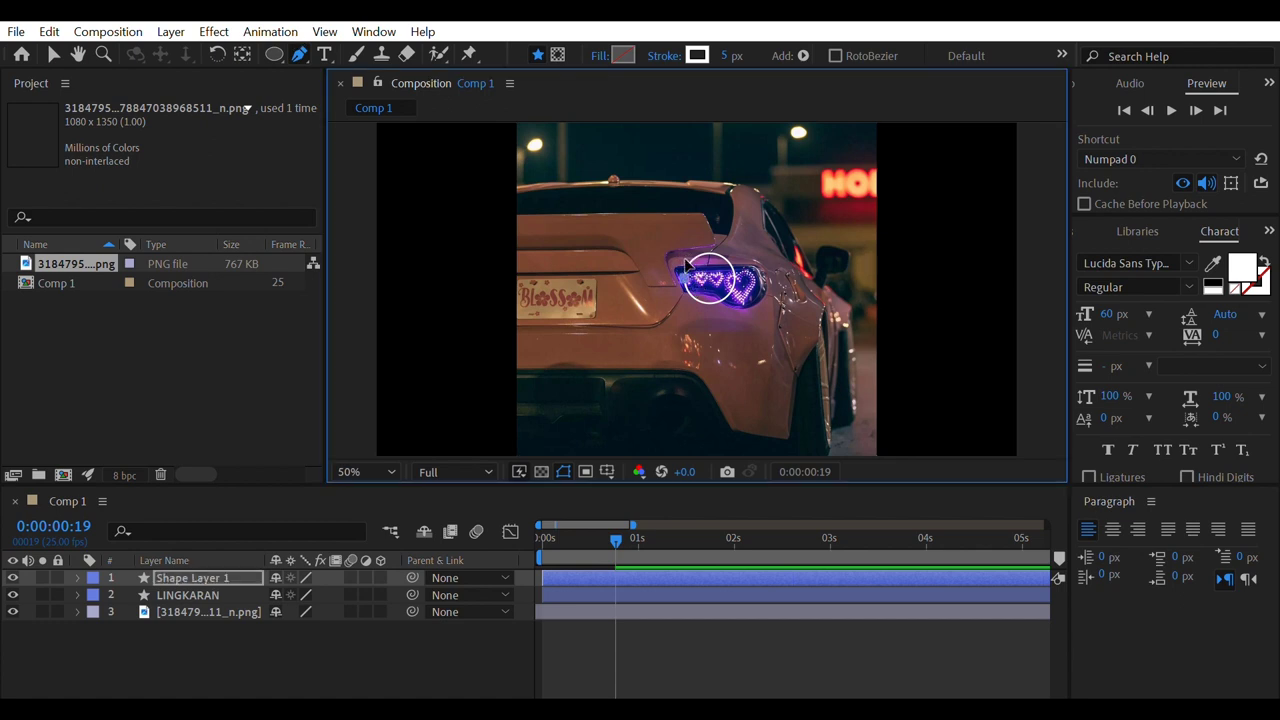
click(632, 336)
click(631, 337)
drag(633, 345, 634, 348)
Add Trim Paths to the line's shape and keyframe its End at 0% at 0:00:00:19
click(79, 578)
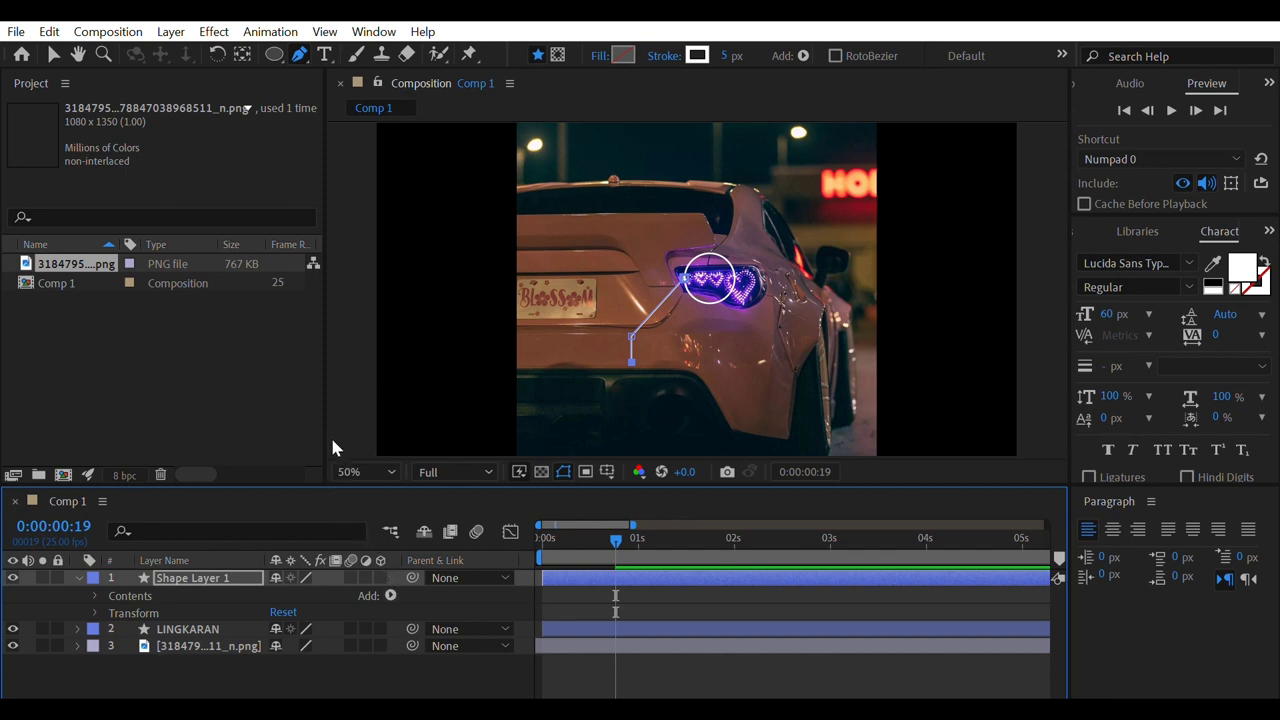
key(ctrl+z)
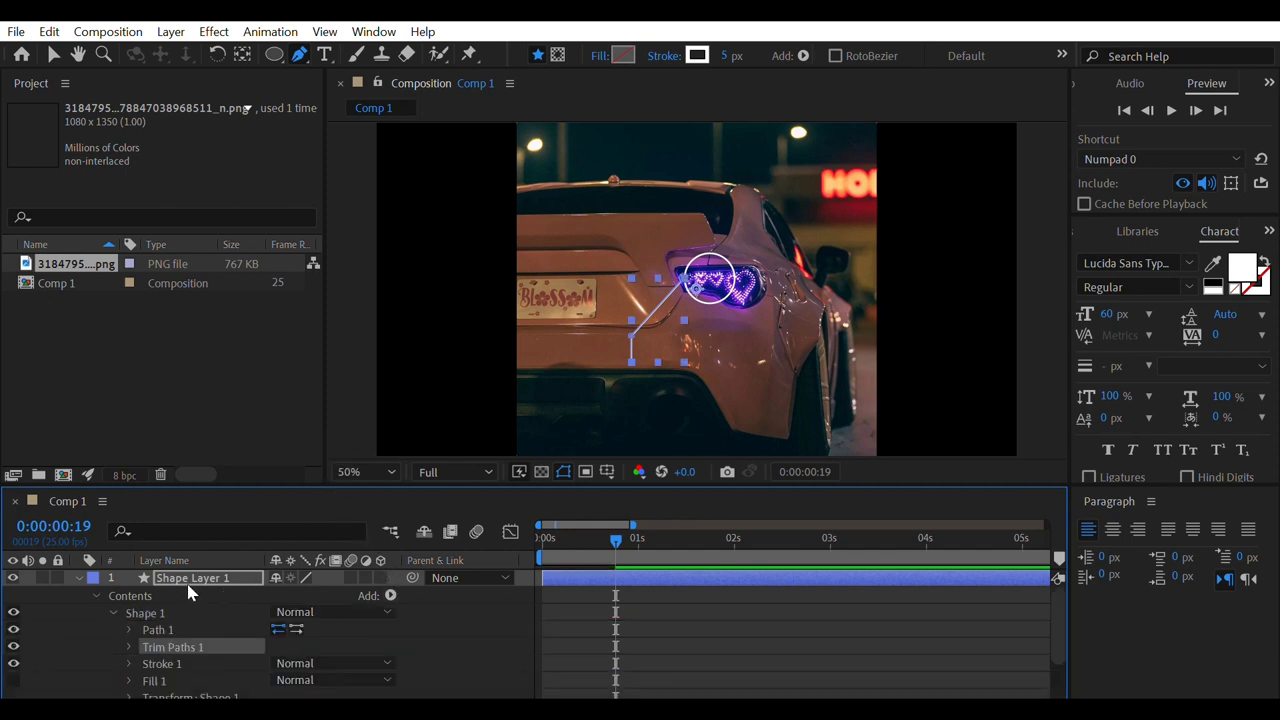
scroll(196, 583, down, 1)
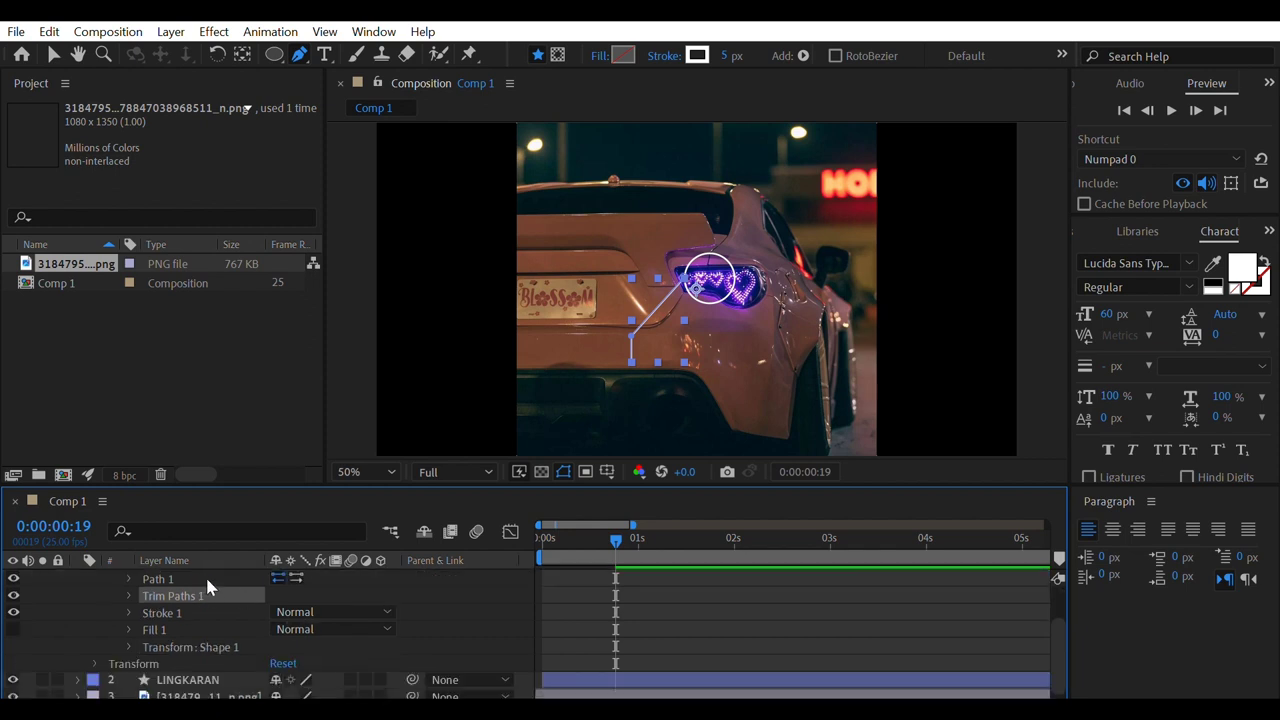
scroll(205, 585, up, 1)
click(128, 621)
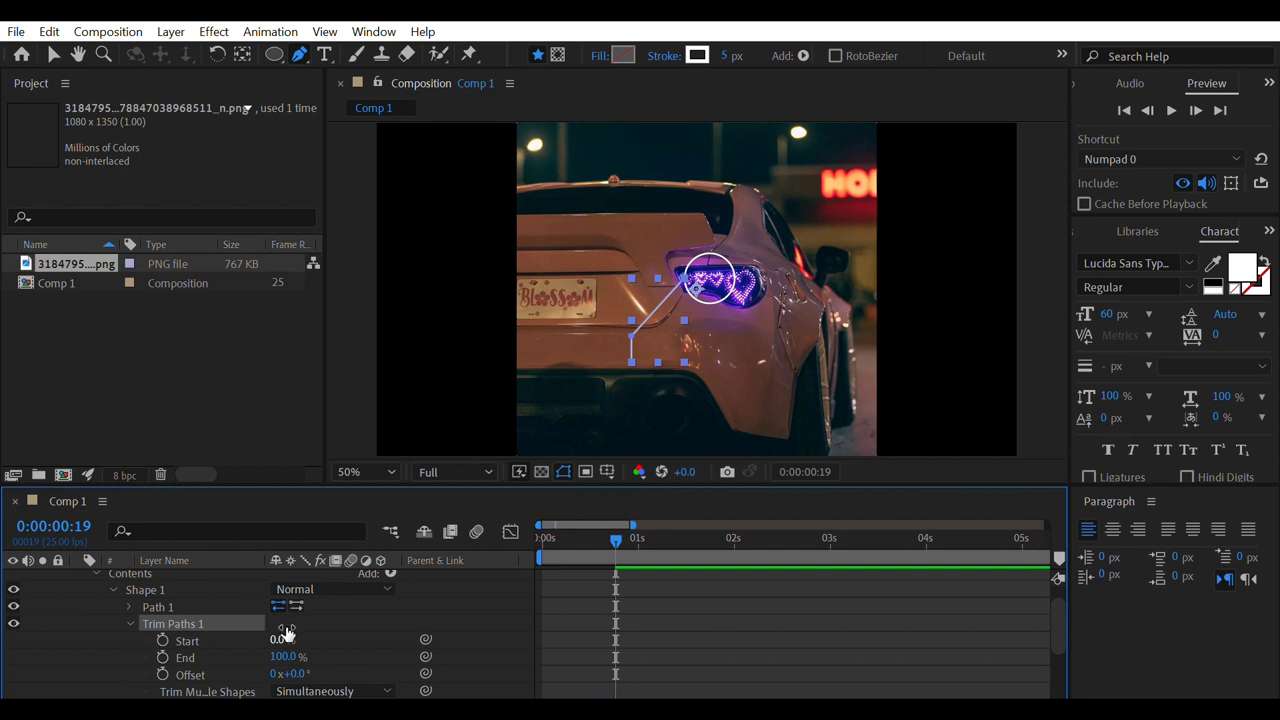
click(283, 657)
text(0)
click(162, 657)
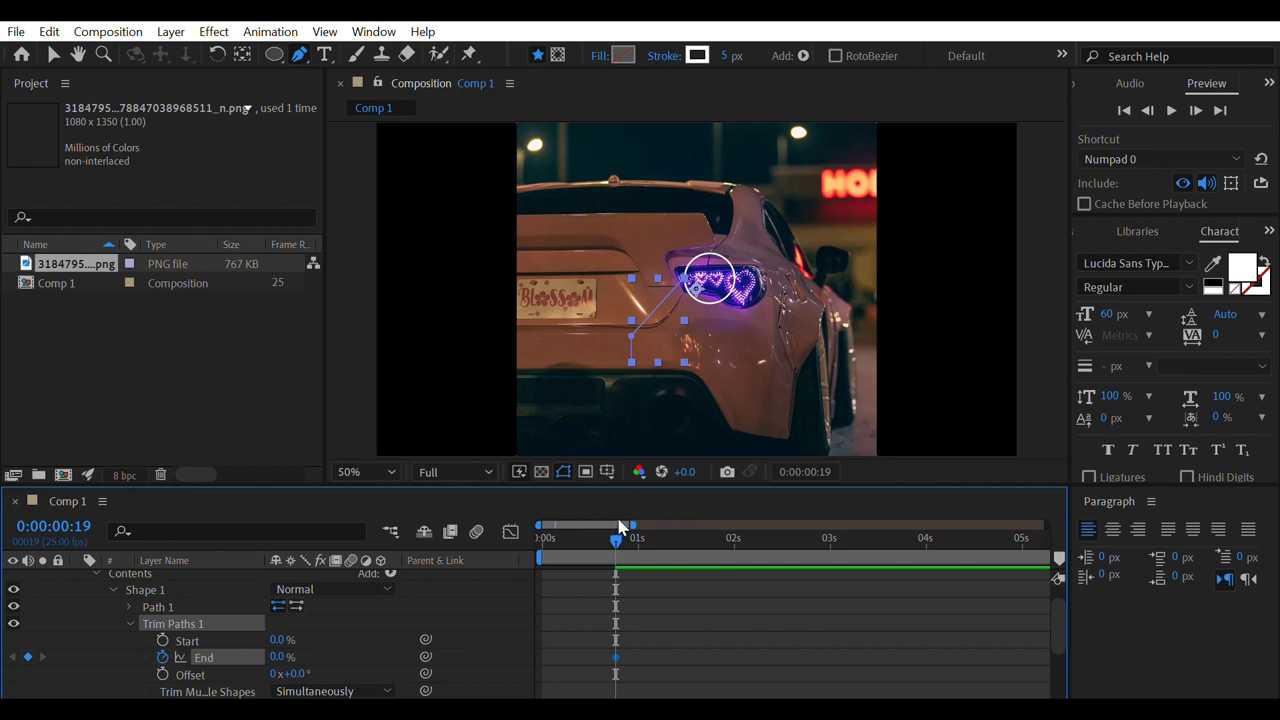
Set the line's Trim Paths End to 100% at 0:00:01:07
scroll(641, 600, down, 3)
scroll(641, 600, up, 4)
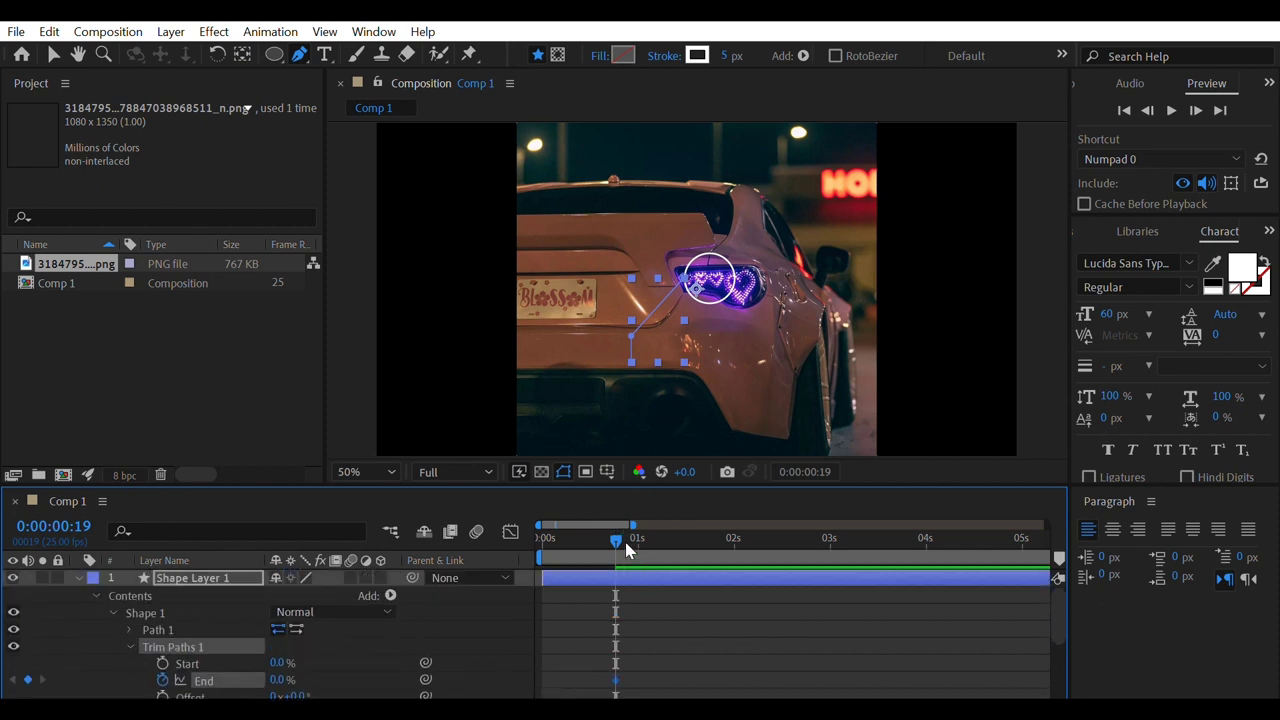
drag(620, 545, 668, 552)
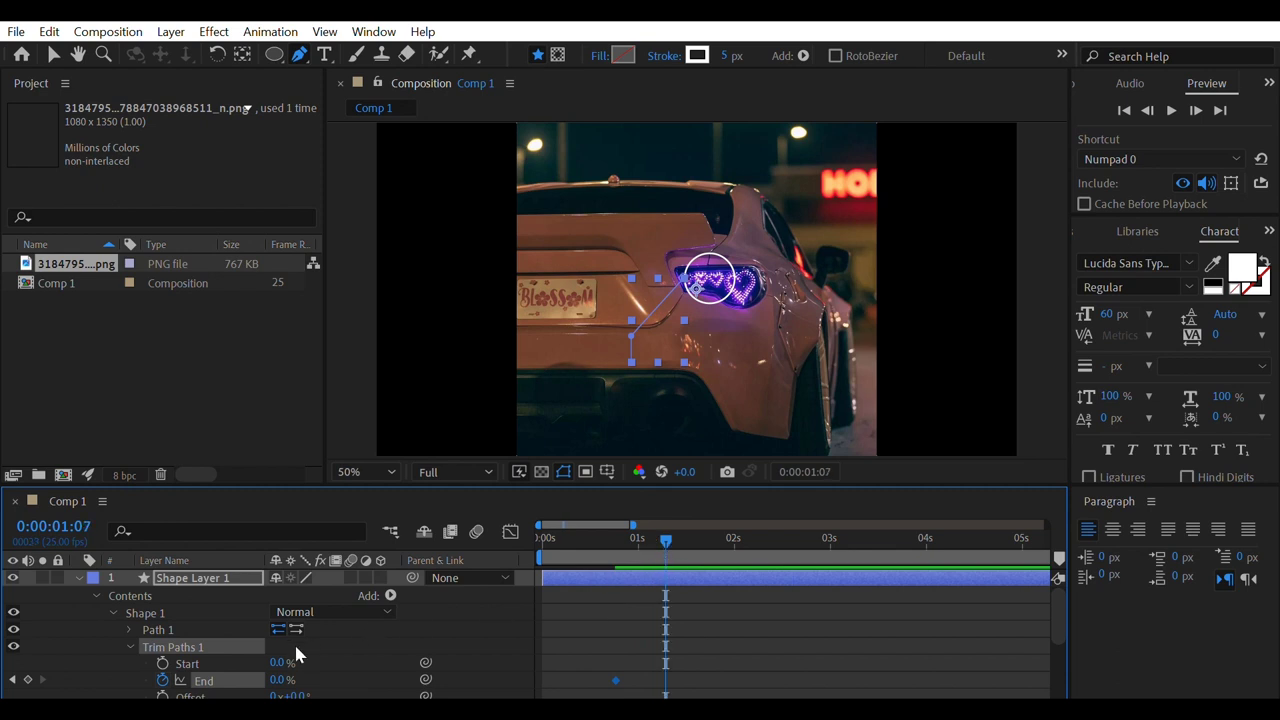
click(280, 680)
text(10)
key(Return)
Preview the line's drawing animation from 0:00:00:13
mouse_move(662, 530)
mouse_down()
mouse_move(579, 525)
mouse_move(592, 532)
mouse_up()
key(space)
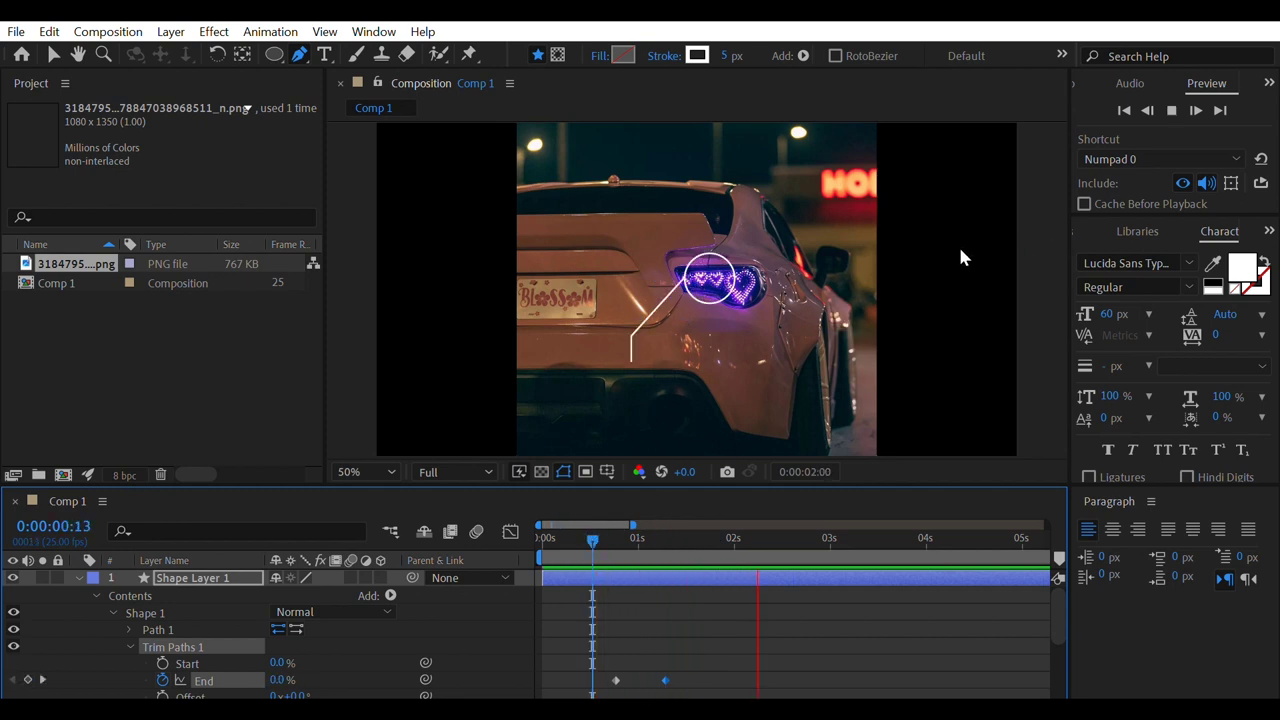
key(space)
Shift the line's 100% End keyframe slightly further, to 0:00:01:09, and preview the slower drawing from 0:00:00:17
scroll(661, 584, down, 2)
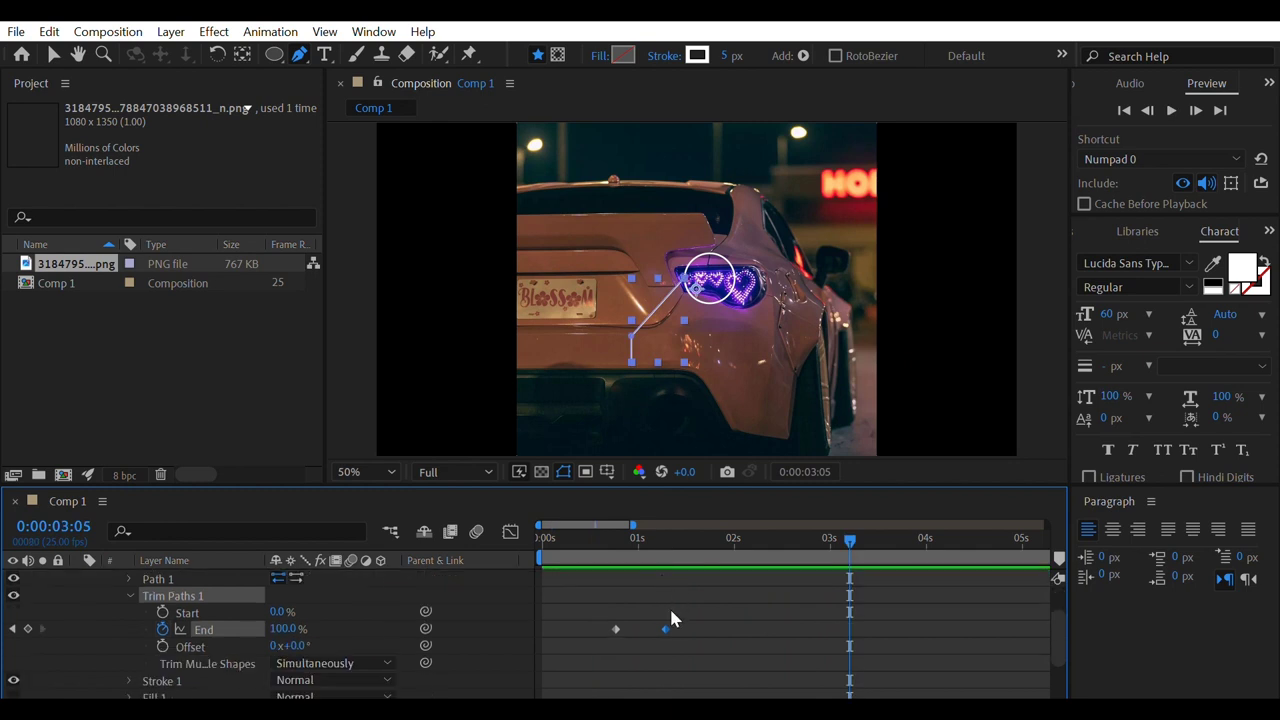
drag(666, 613, 672, 620)
mouse_move(853, 536)
mouse_down()
mouse_move(614, 556)
mouse_move(606, 544)
mouse_move(605, 566)
mouse_up()
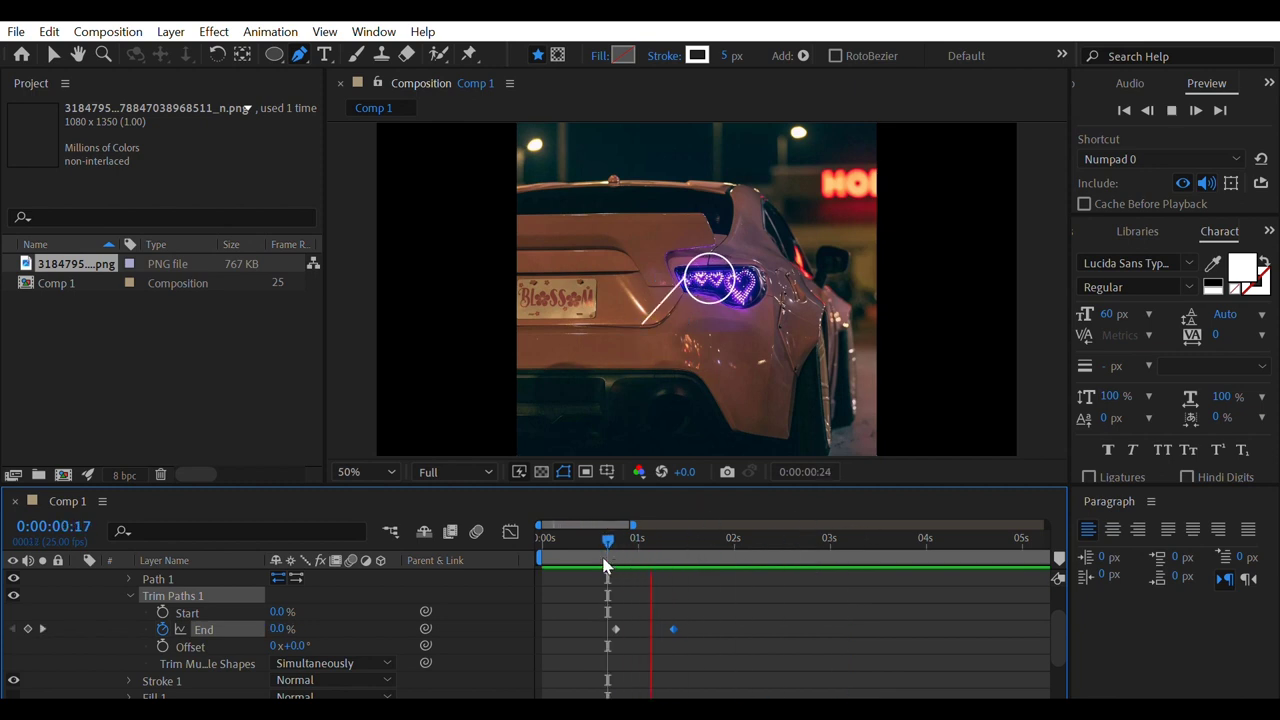
key(space)
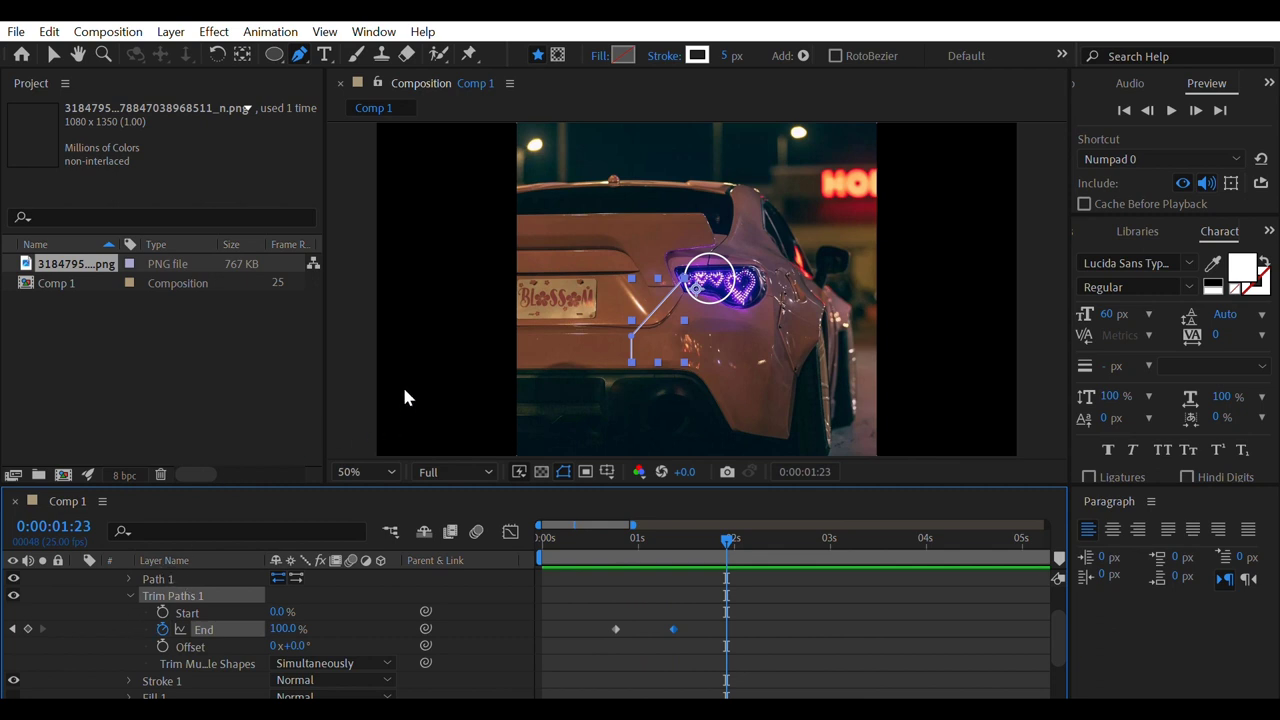
Rename the line's shape layer to GARIS and collapse its properties
click(444, 398)
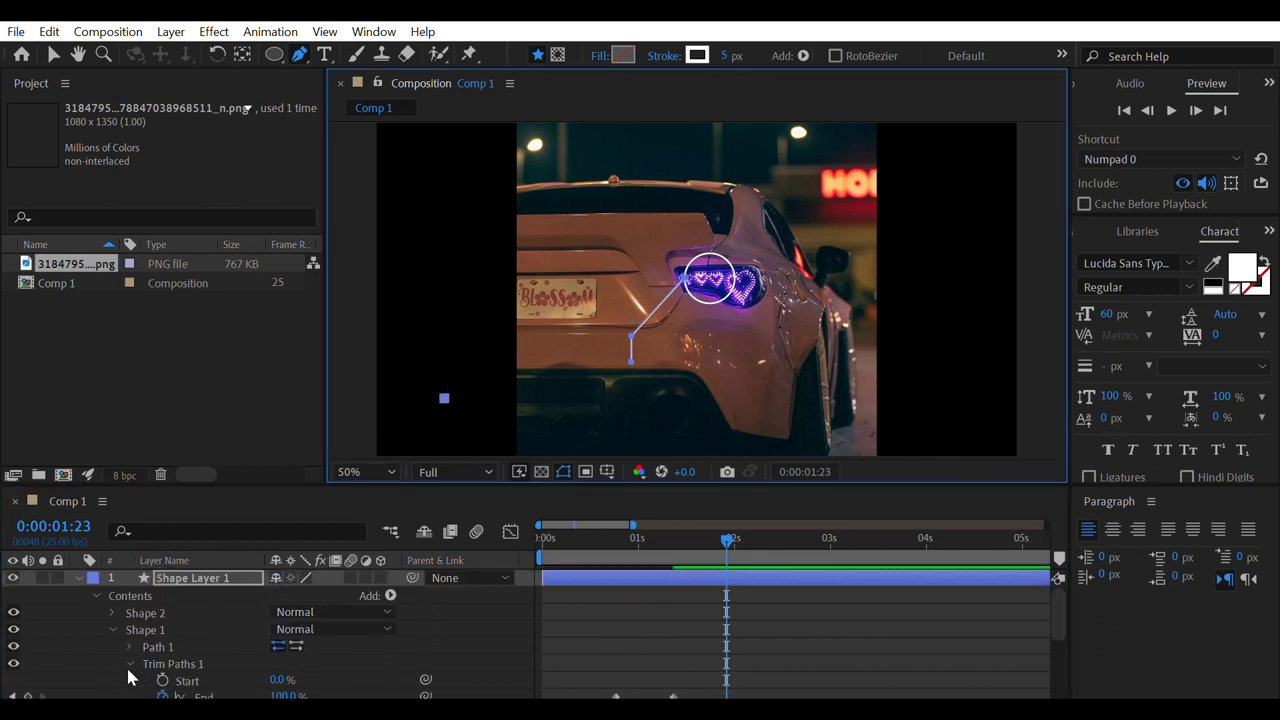
click(155, 580)
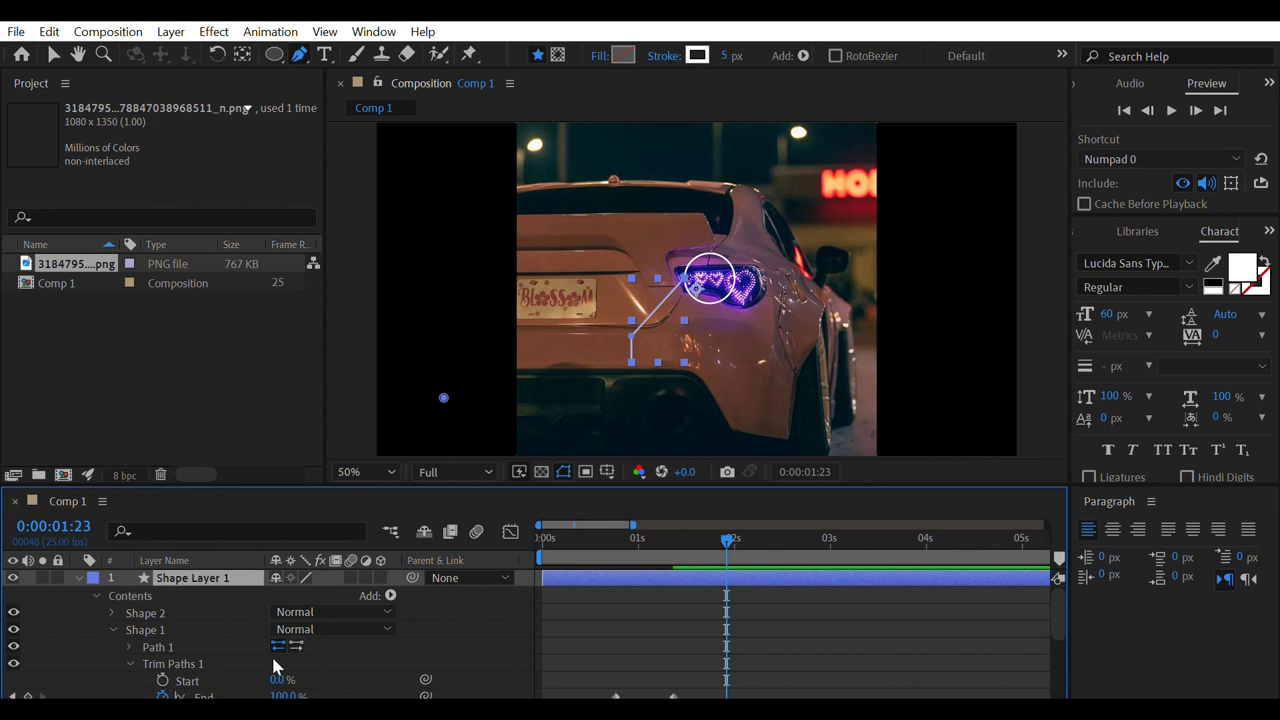
key(Return)
text(garis)
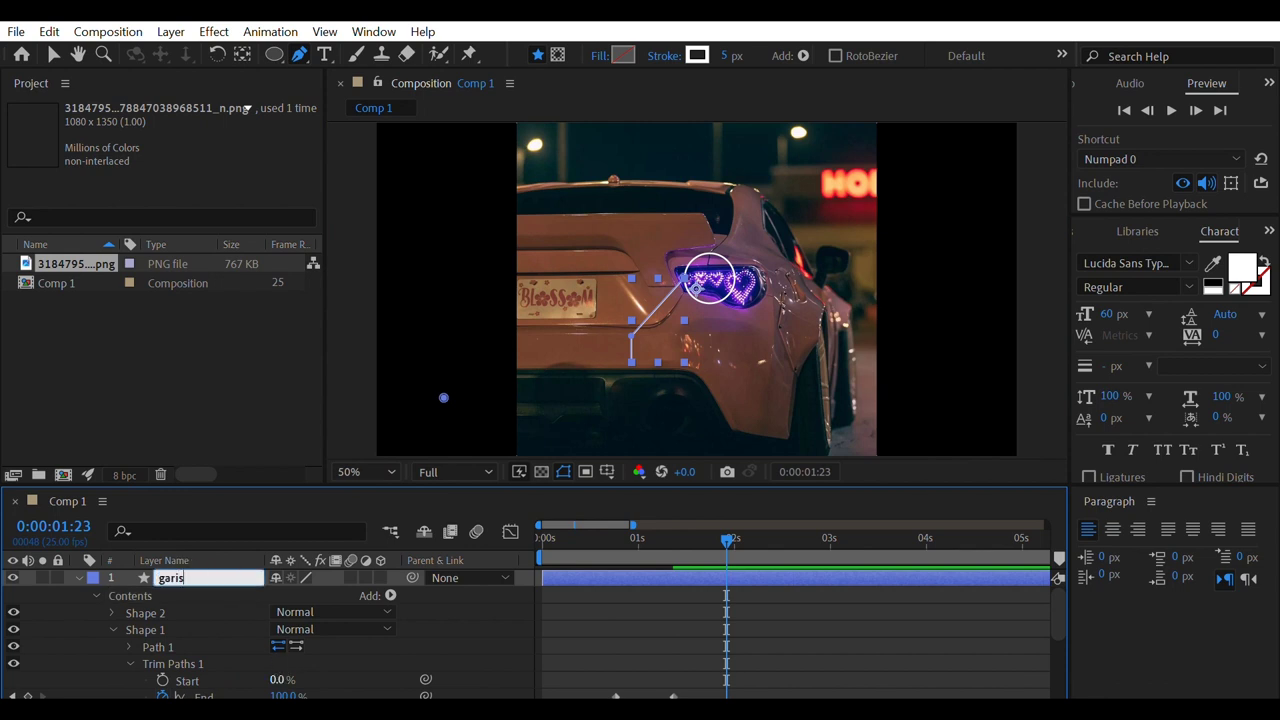
text(GARIS)
key(Return)
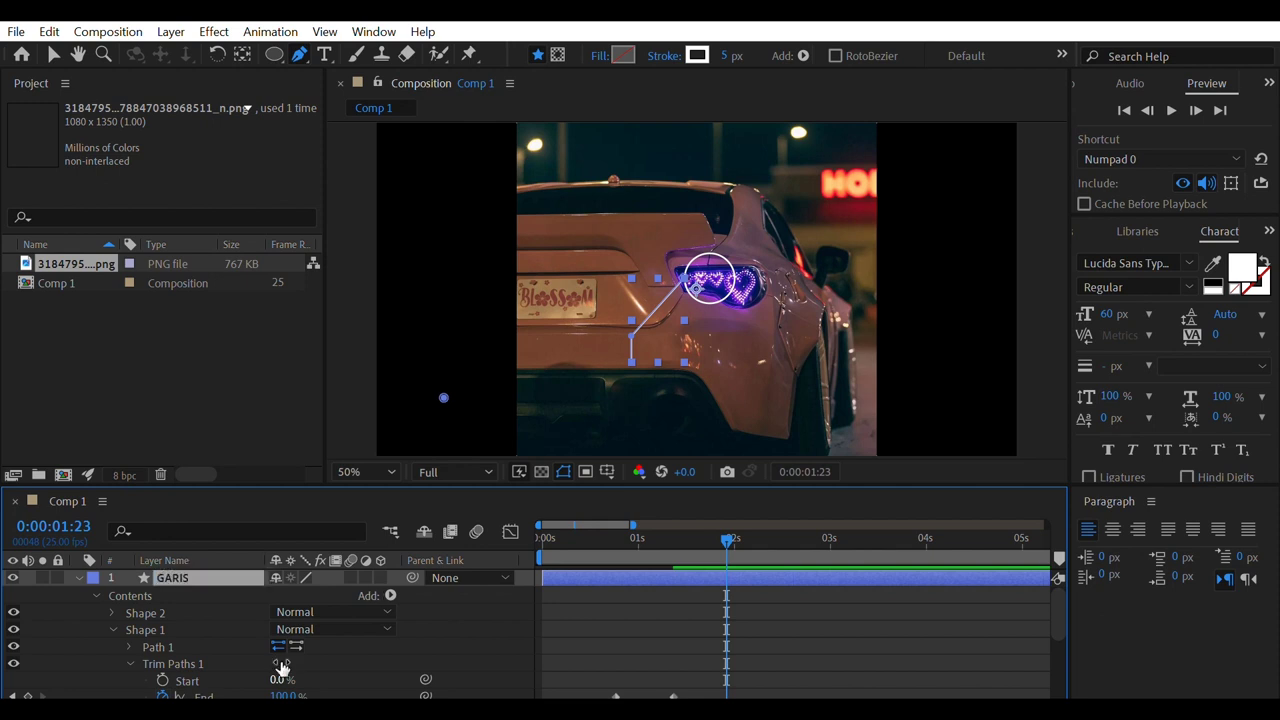
click(79, 577)
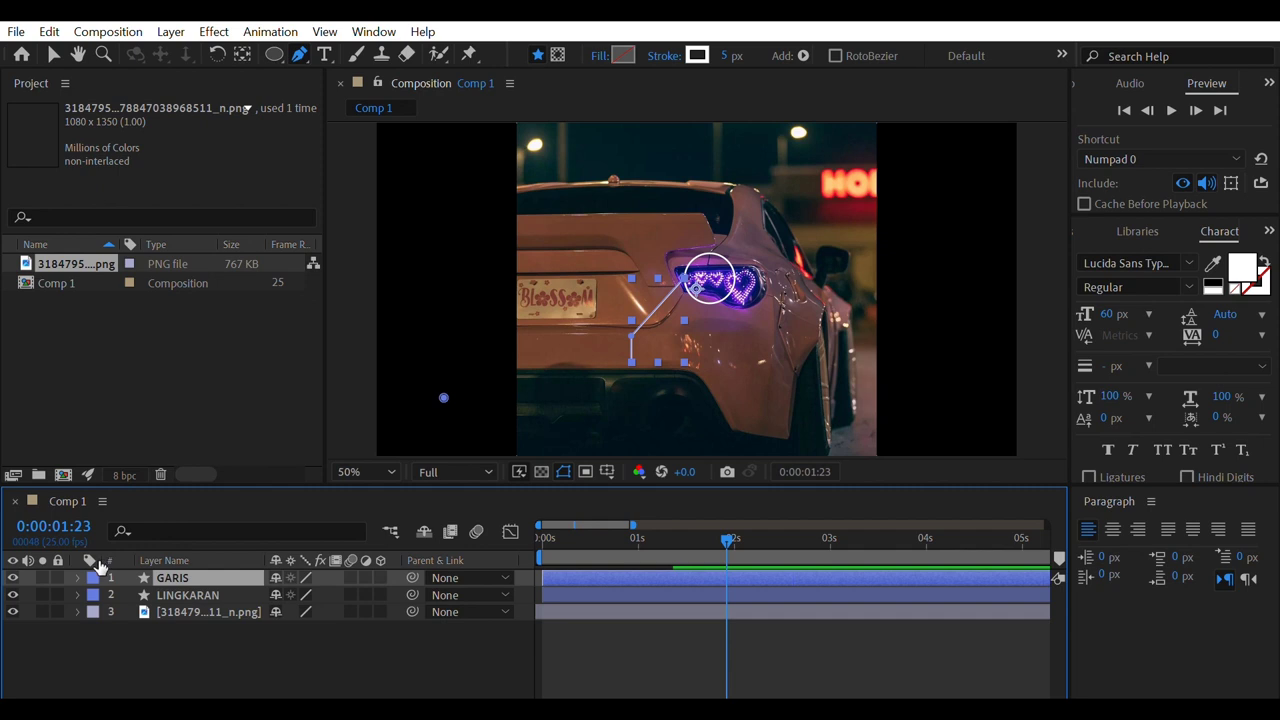
Place the playhead on the GARIS layer's last End keyframe at 0:00:01:09 and collapse the layer again
click(80, 577)
scroll(703, 613, down, 2)
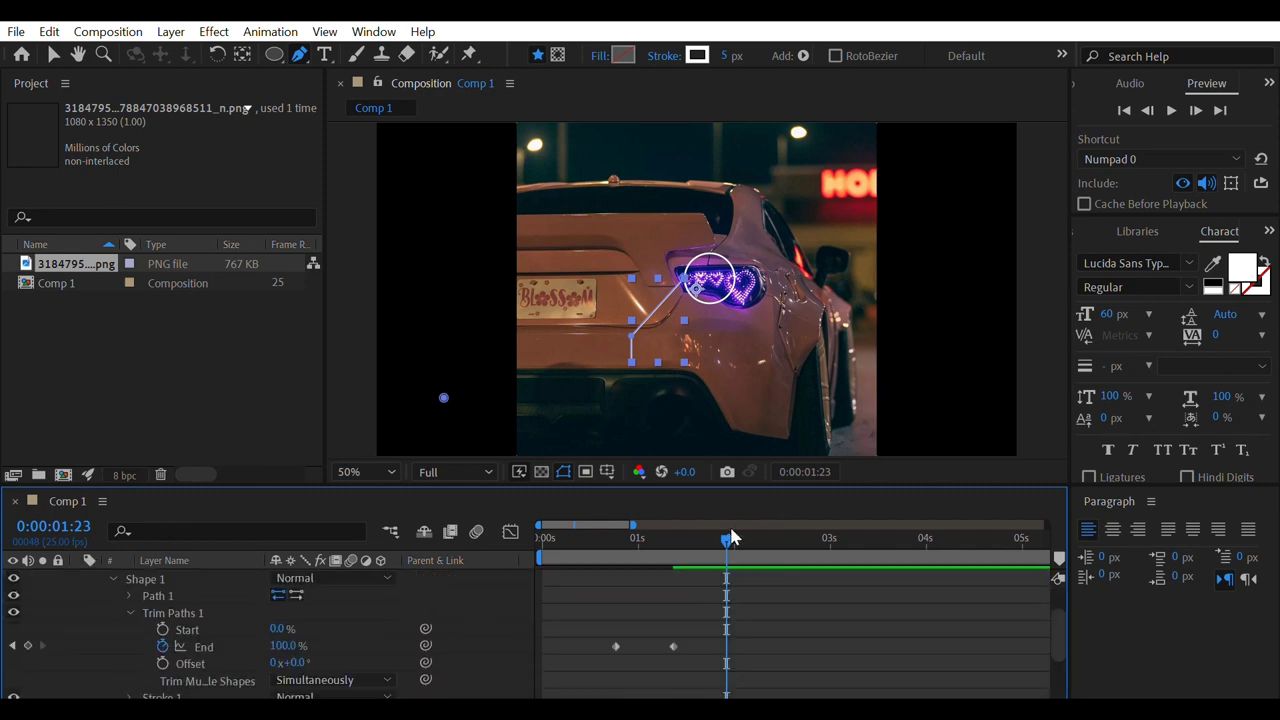
drag(727, 540, 672, 545)
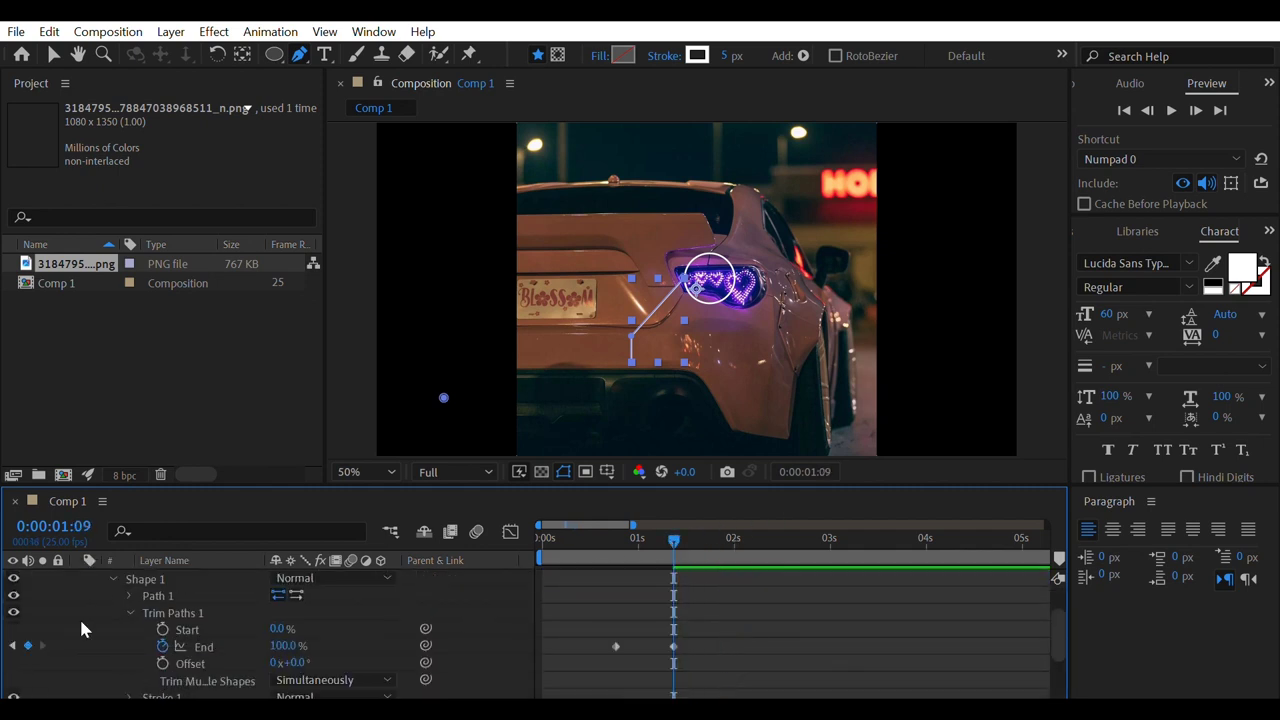
scroll(98, 606, up, 2)
click(80, 576)
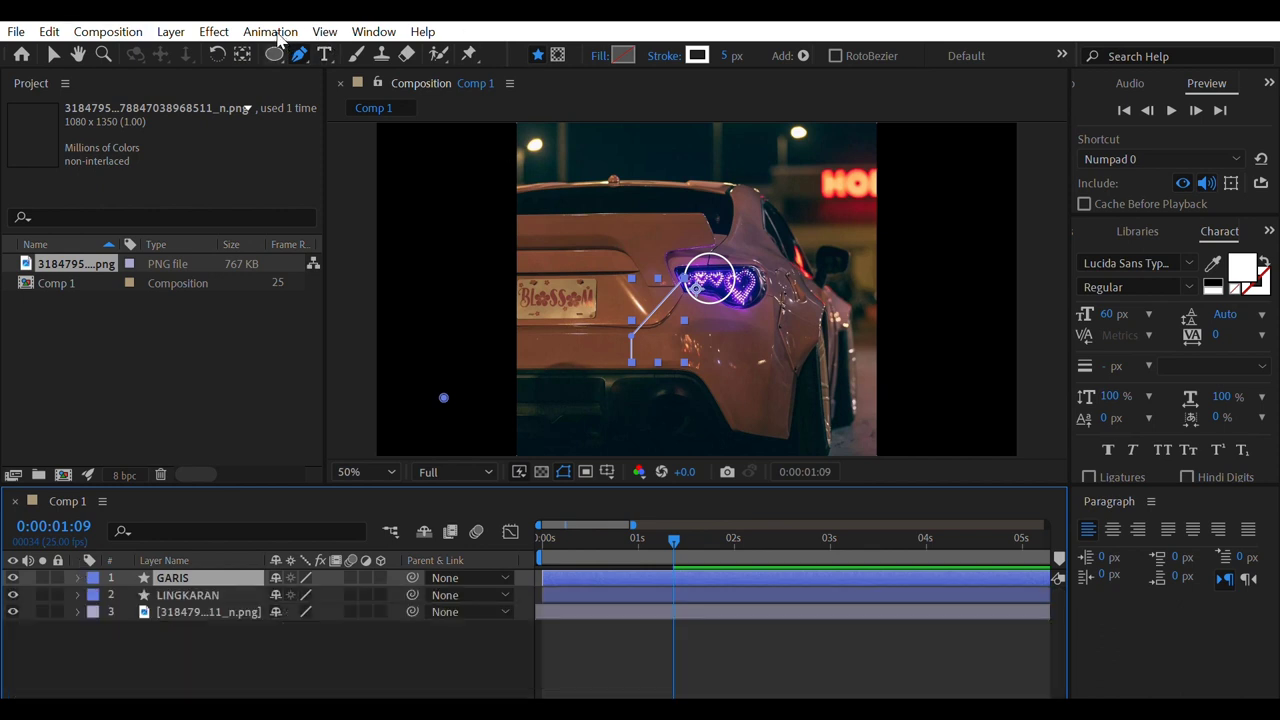
Switch to the Rectangle tool and add a new empty shape layer above GARIS
key(q)
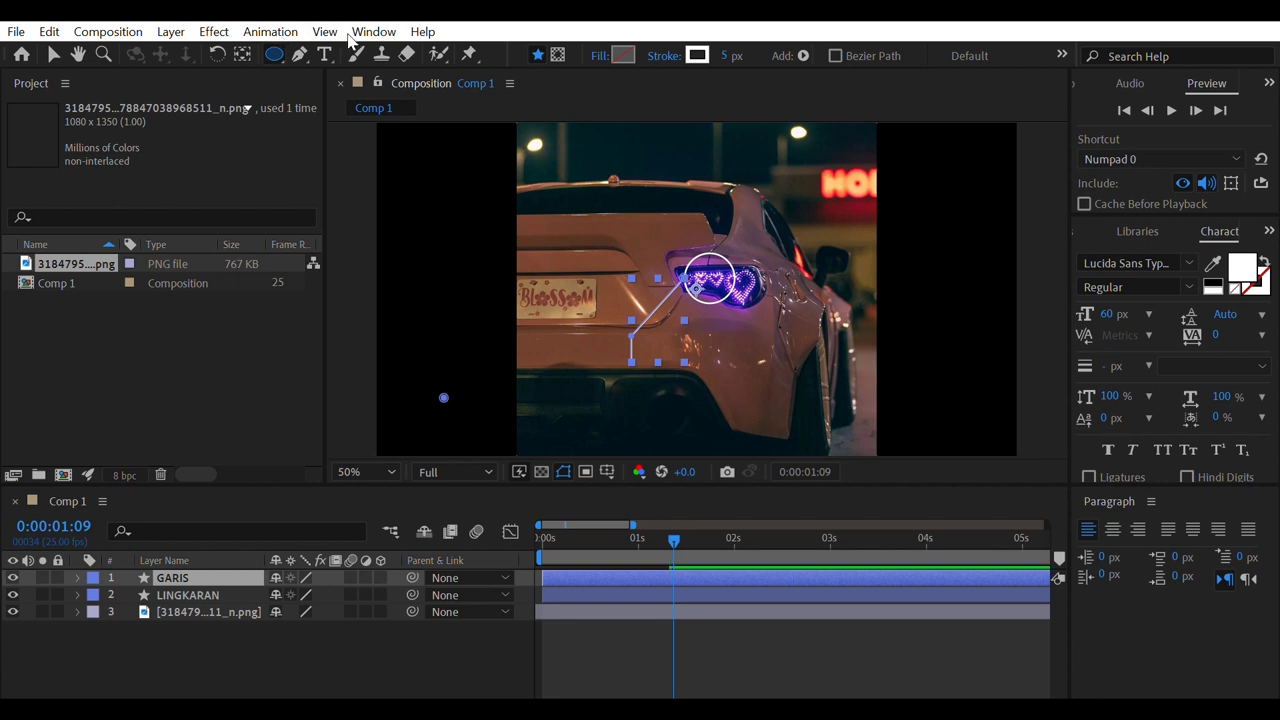
key(q)
key(q)
key(q)
click(218, 640)
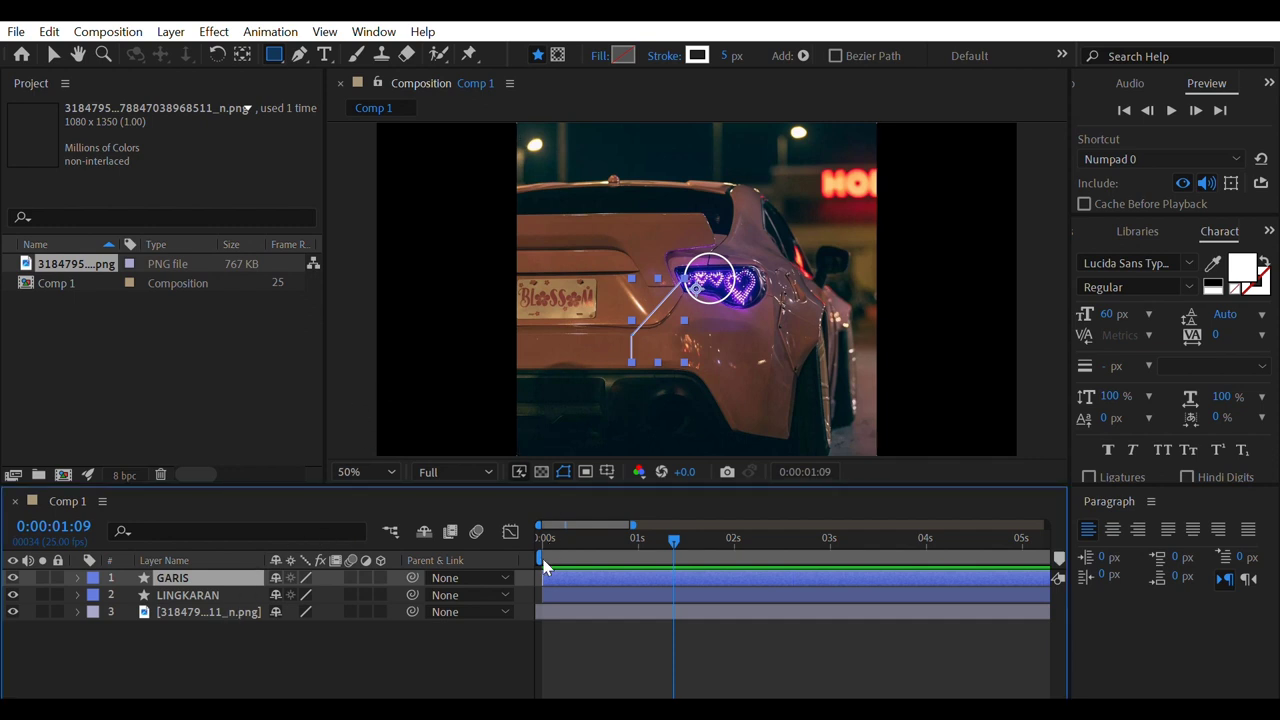
key(ctrl+alt+shift+y)
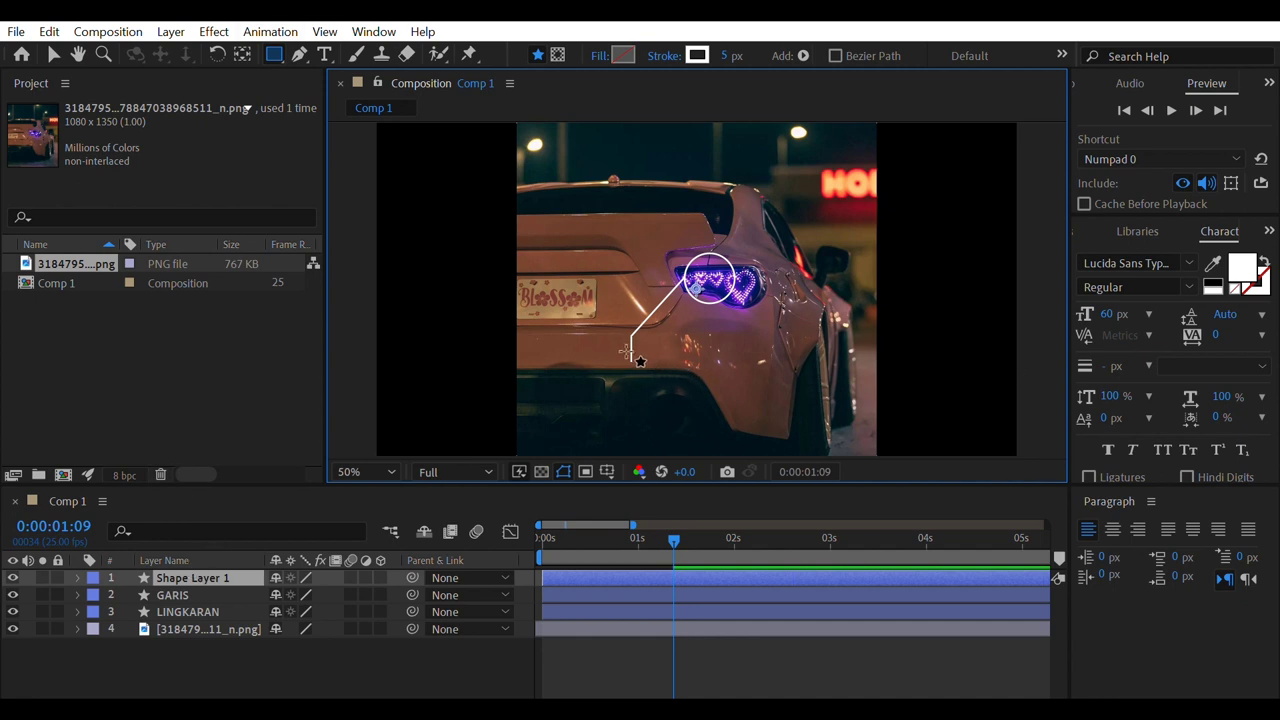
Draw a wide, low rectangle at the line's lower end and nudge it so its upper edge meets the line
mouse_move(620, 365)
mouse_down()
mouse_move(758, 394)
mouse_move(790, 383)
mouse_up()
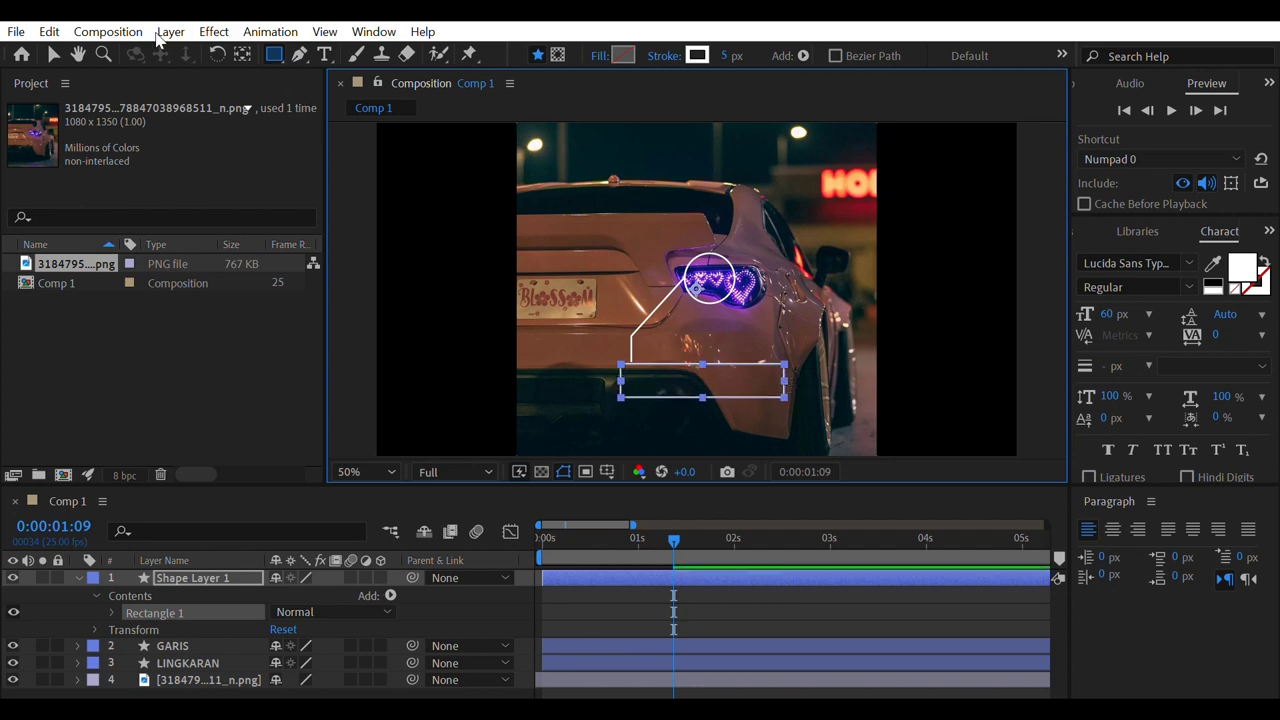
click(54, 54)
click(745, 370)
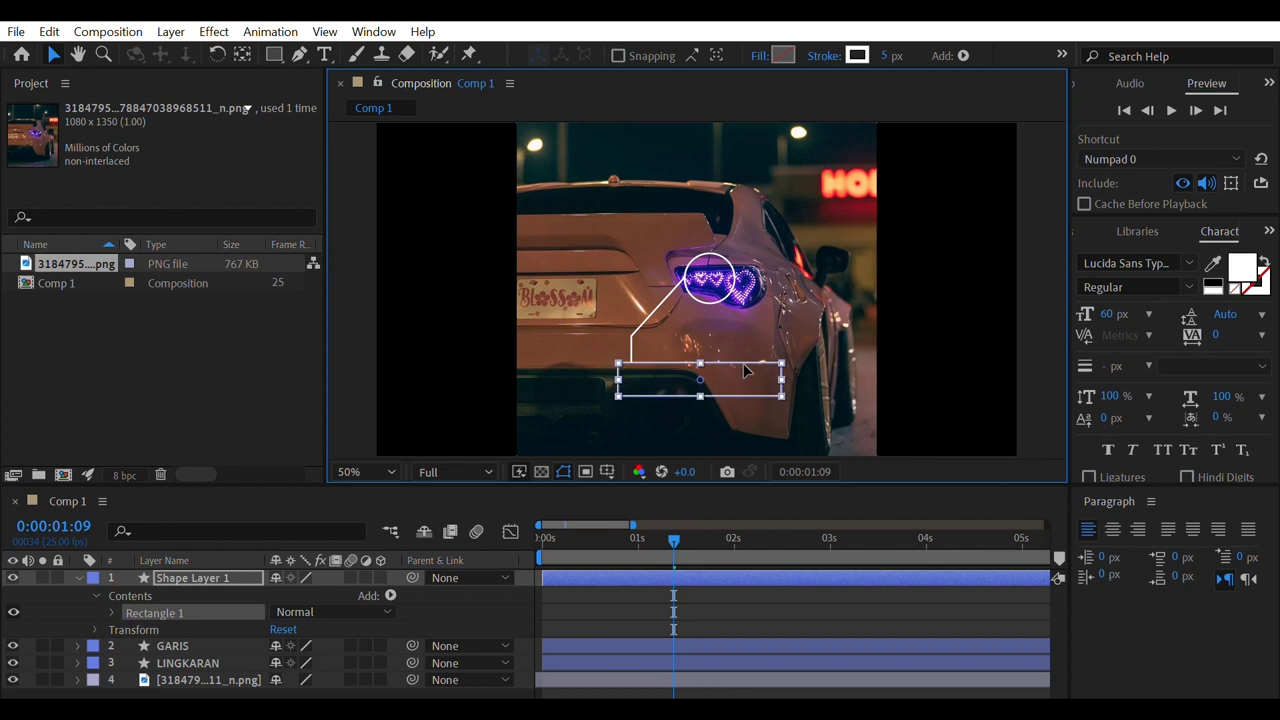
drag(743, 363, 743, 365)
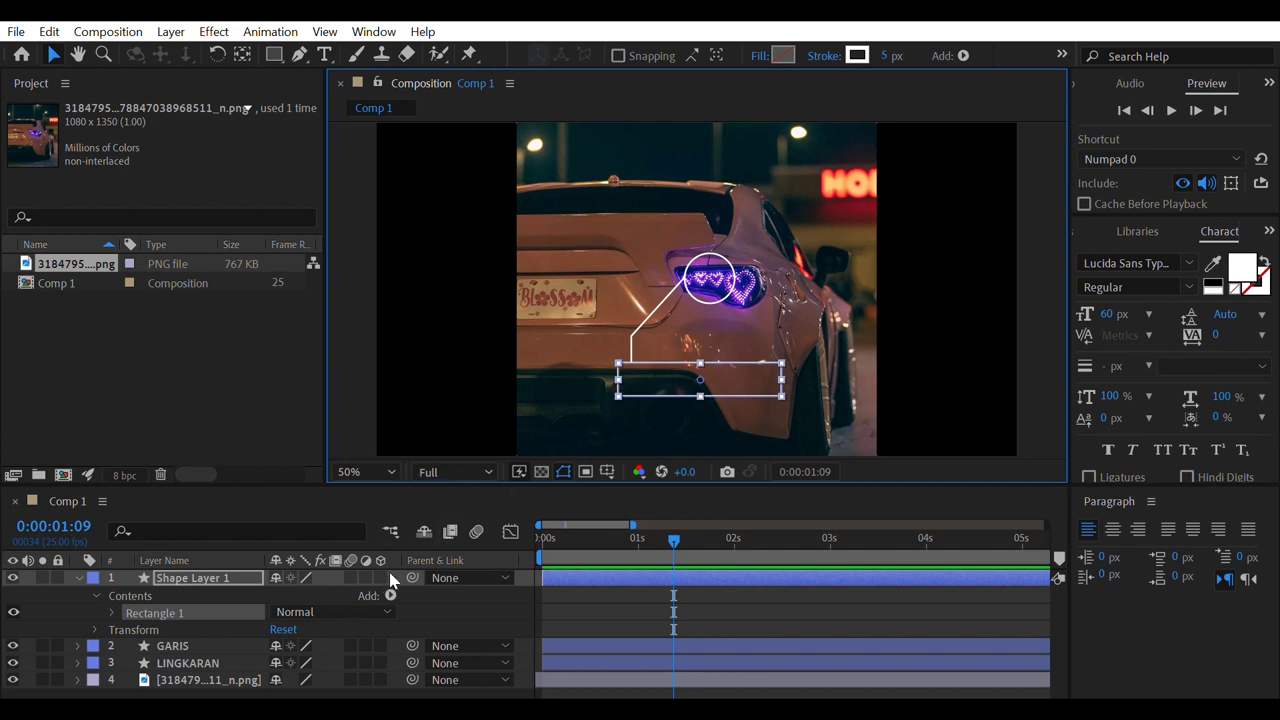
Add Trim Paths to the rectangle and keyframe its End at 0% at 0:00:01:09
click(393, 582)
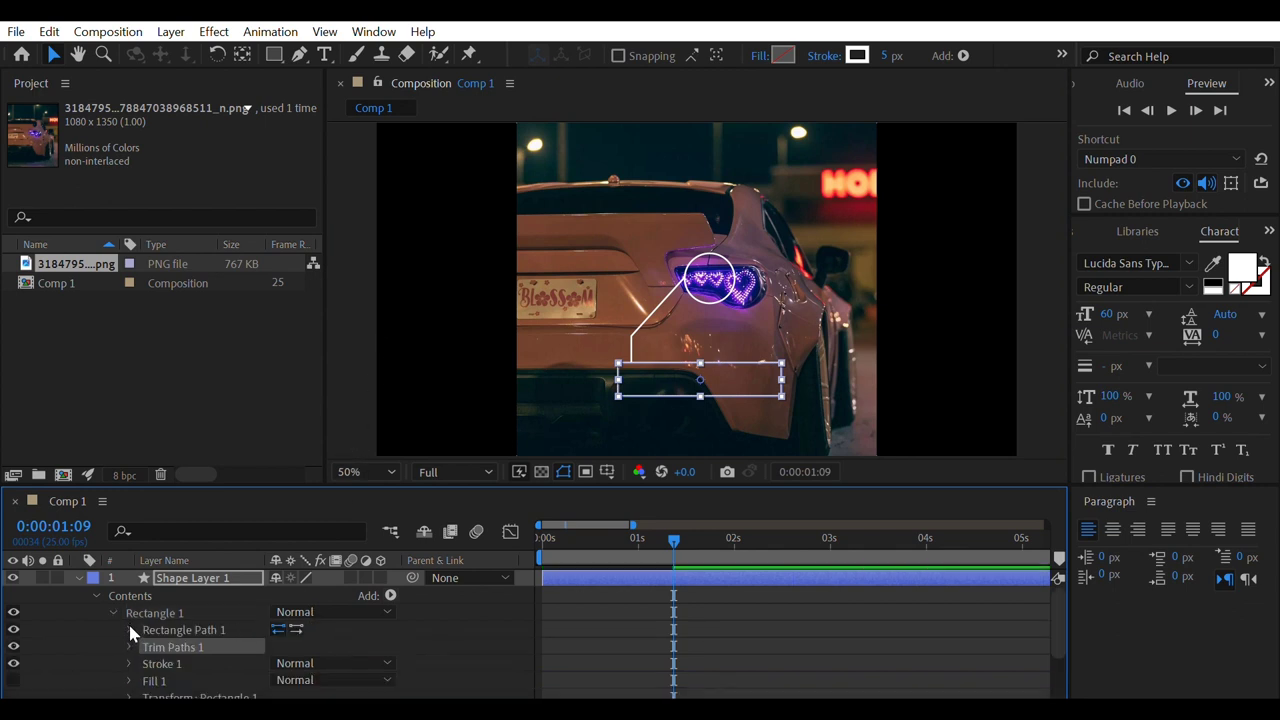
click(129, 646)
click(285, 655)
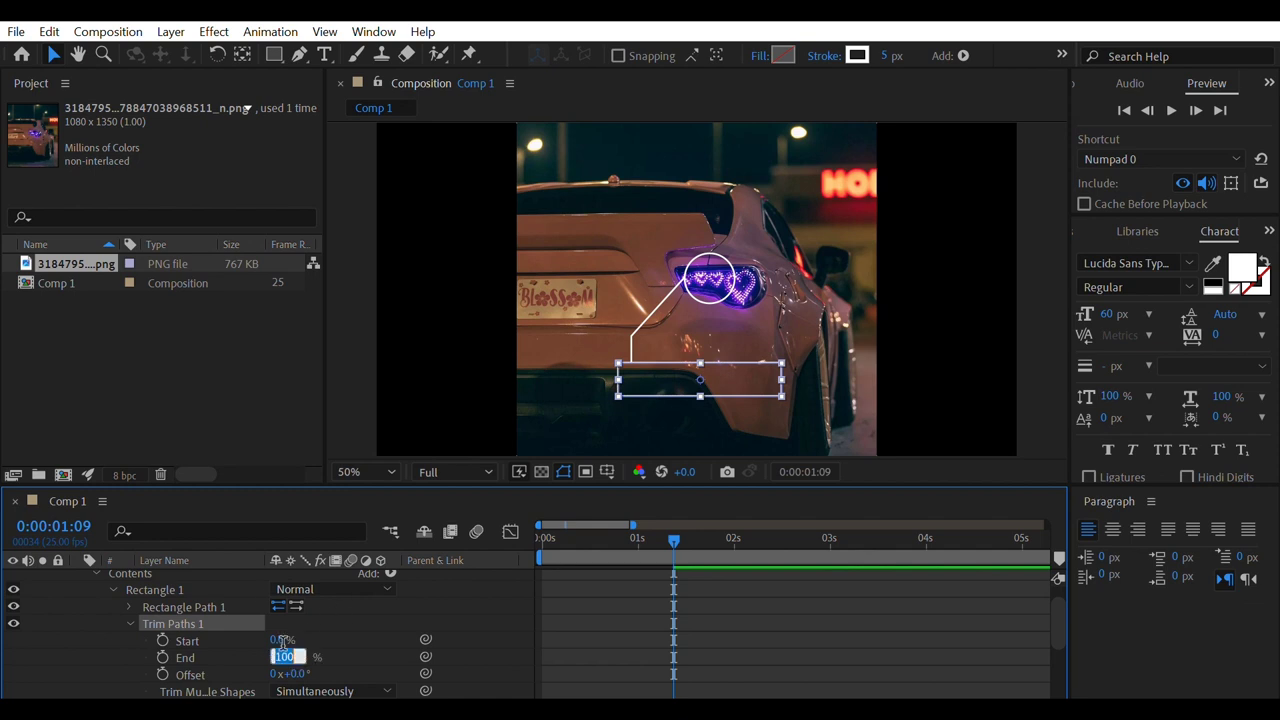
text(0)
key(Return)
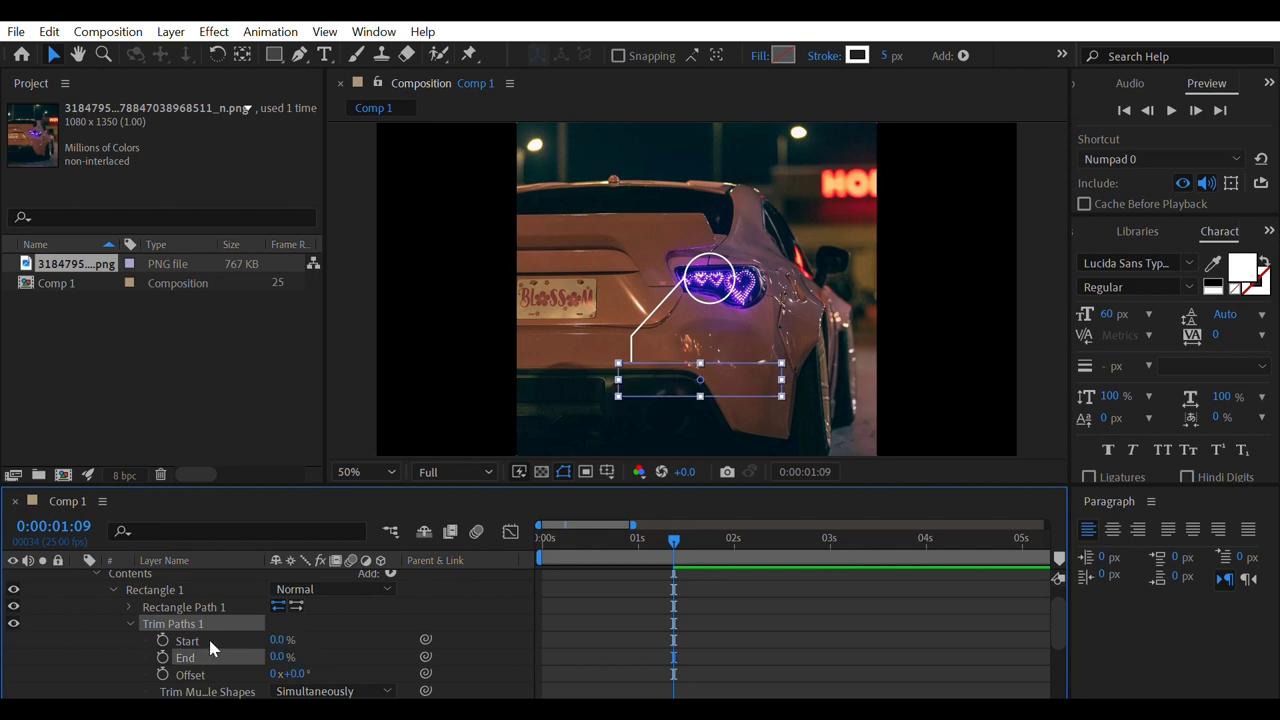
click(162, 657)
scroll(578, 596, down, 2)
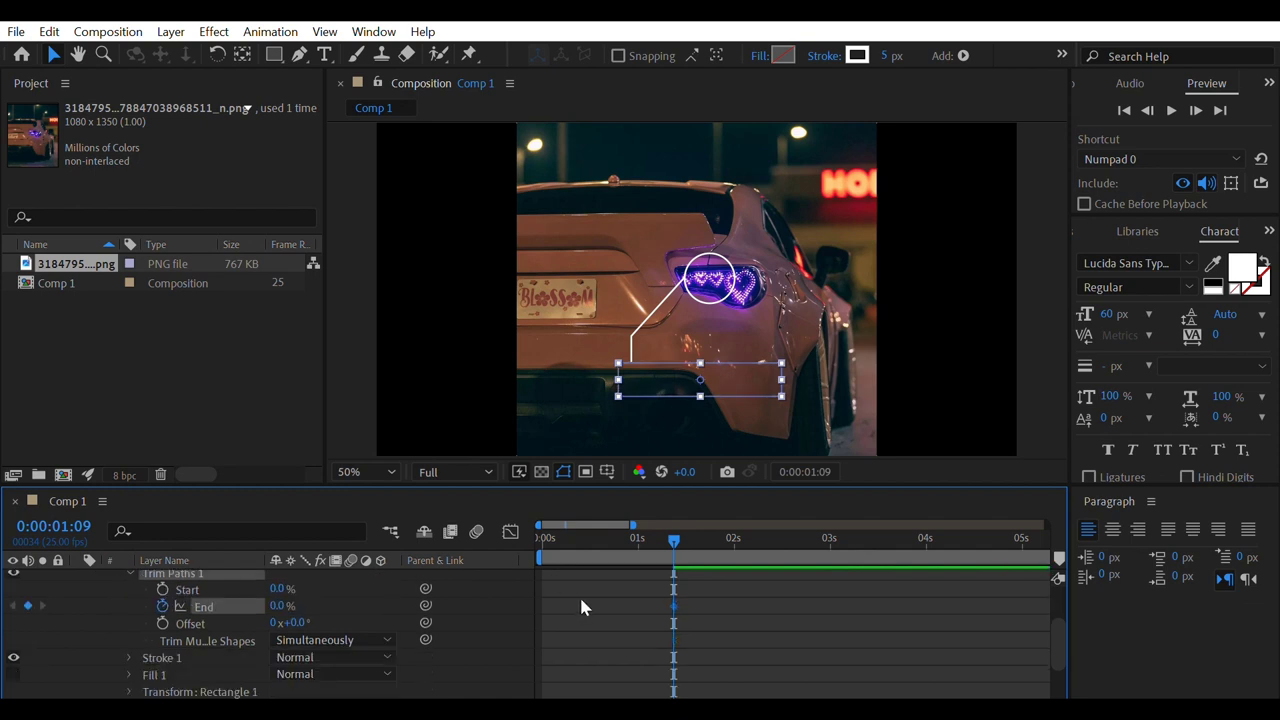
Keyframe the rectangle's Trim Paths End at 100% at 0:00:02:00 and play back the drawing animation
drag(674, 530, 736, 540)
click(280, 606)
text(10)
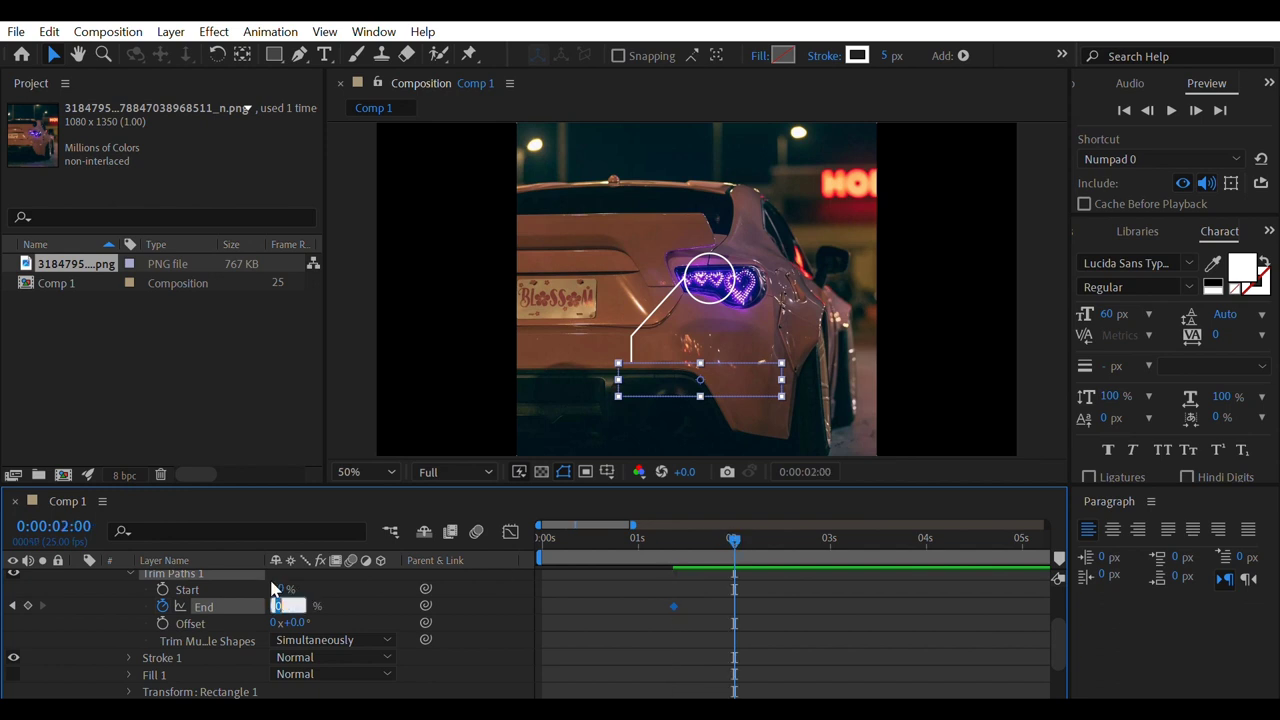
key(Return)
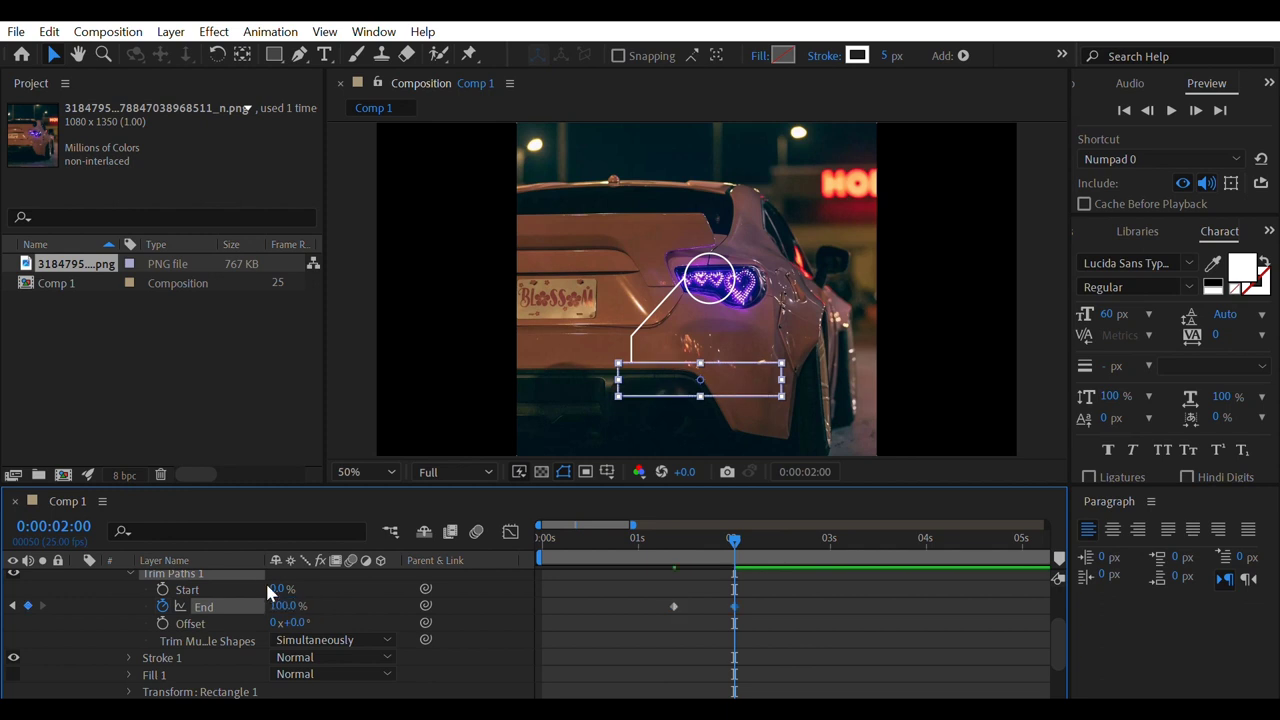
key(space)
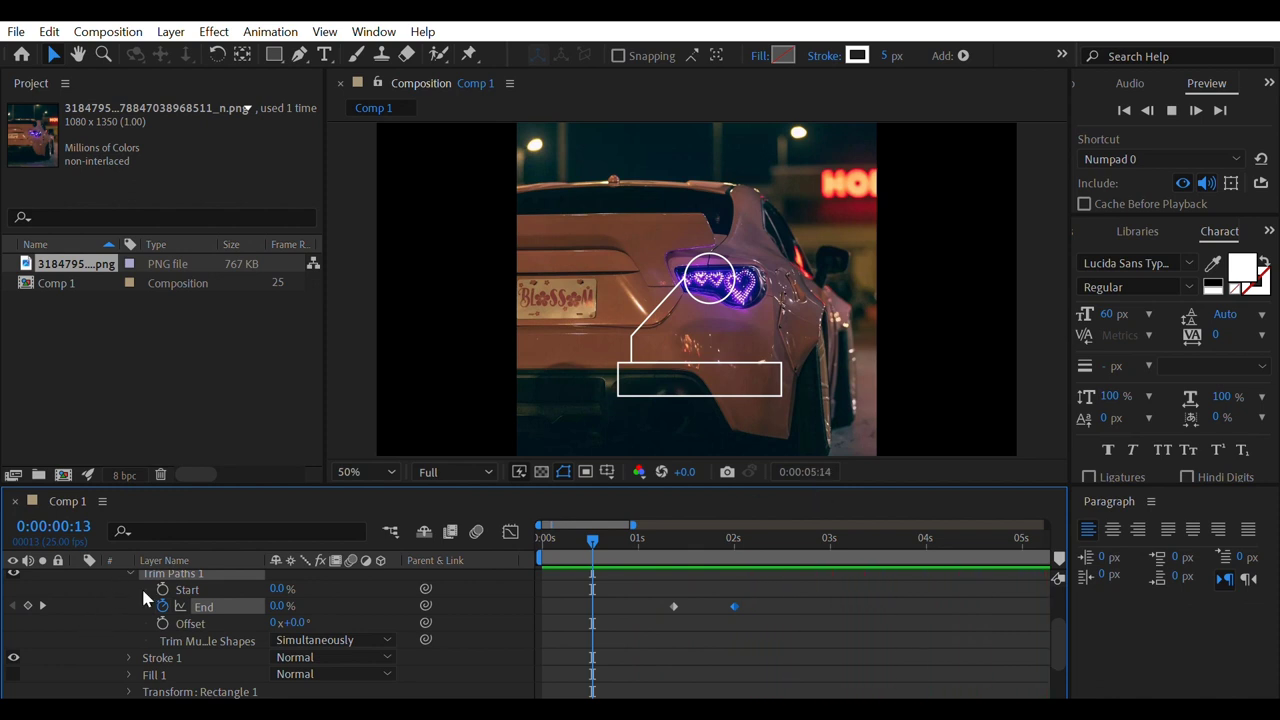
Rename the rectangle's shape layer KOTAK, collapse its properties and deselect it
scroll(141, 586, up, 3)
click(190, 578)
key(Return)
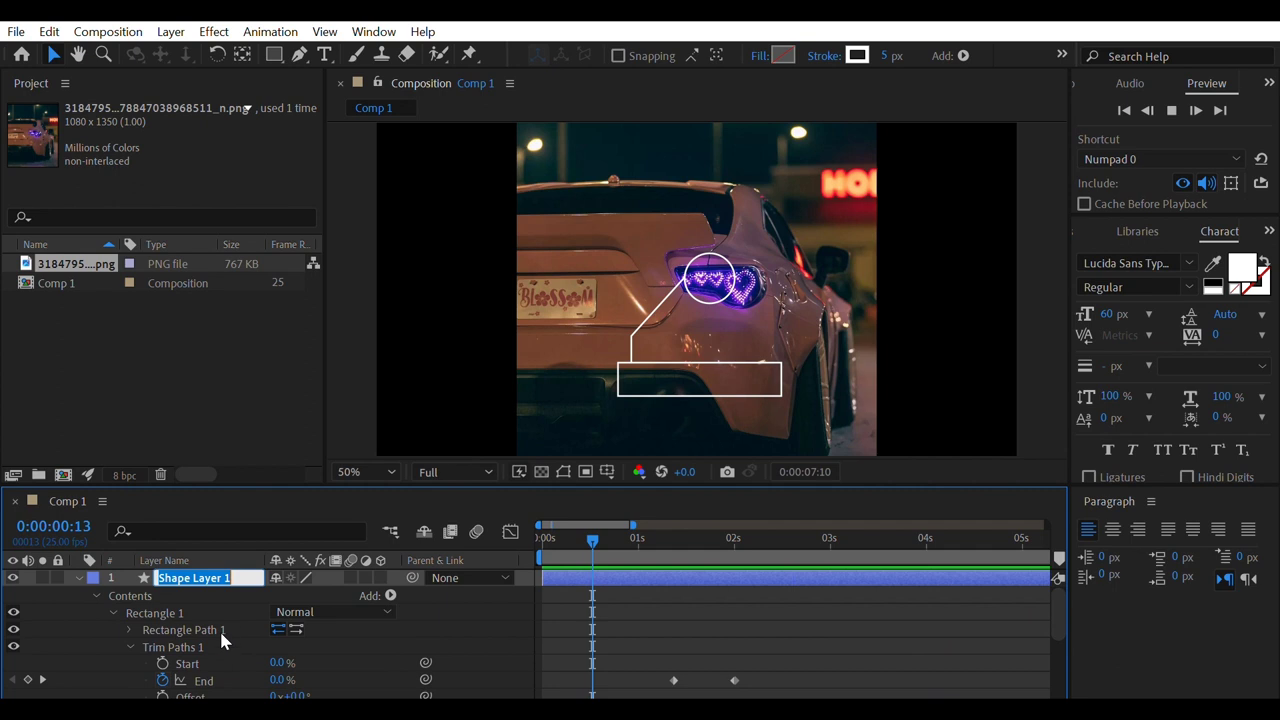
text(KOTAK)
key(Return)
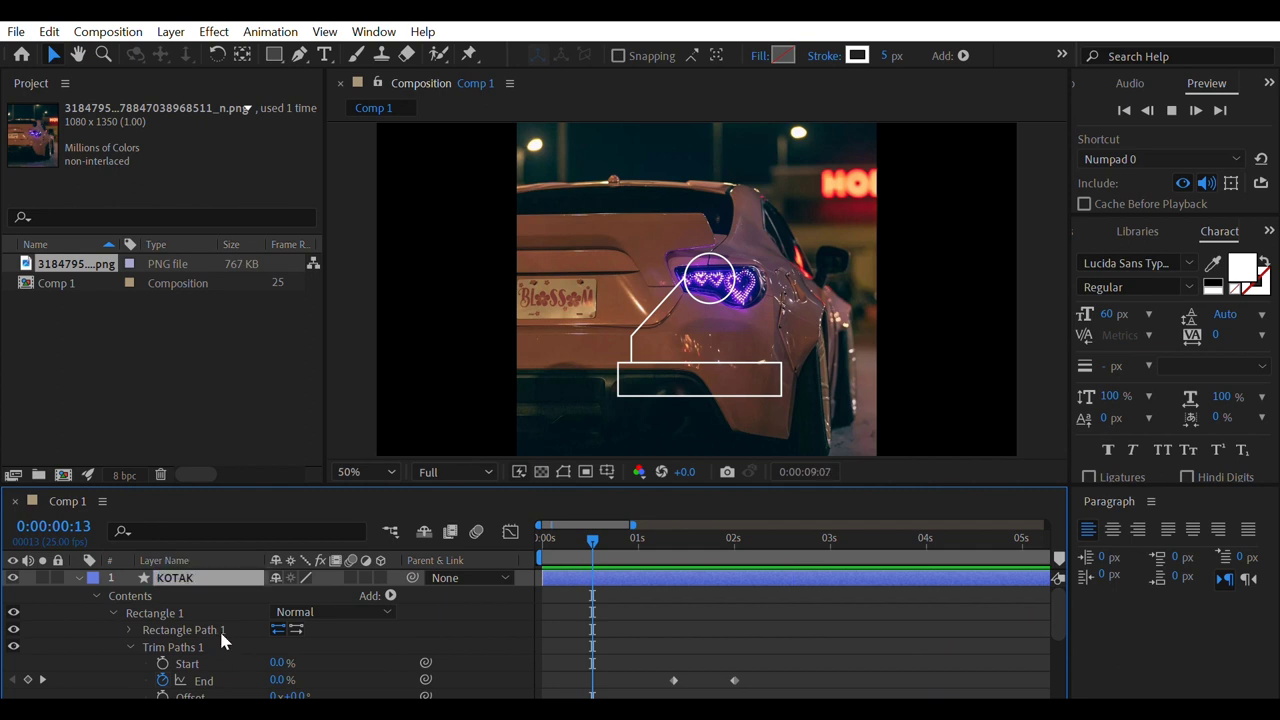
key(ctrl+grave)
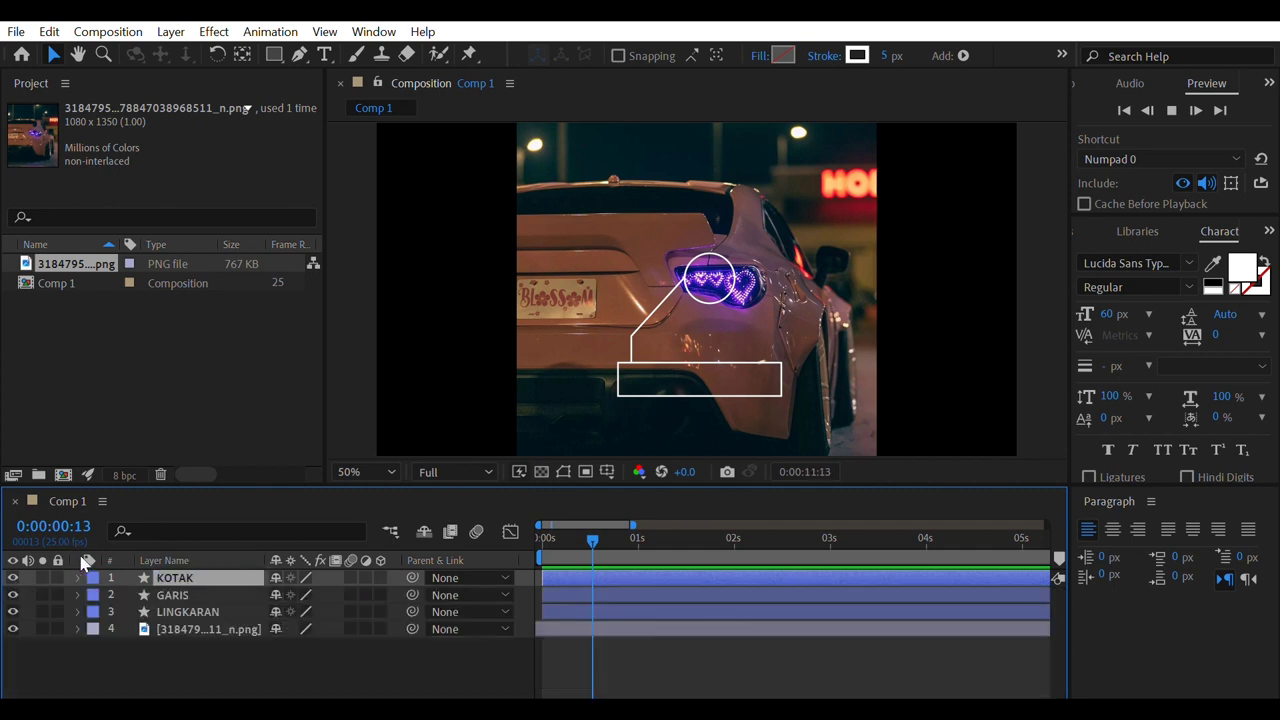
click(236, 645)
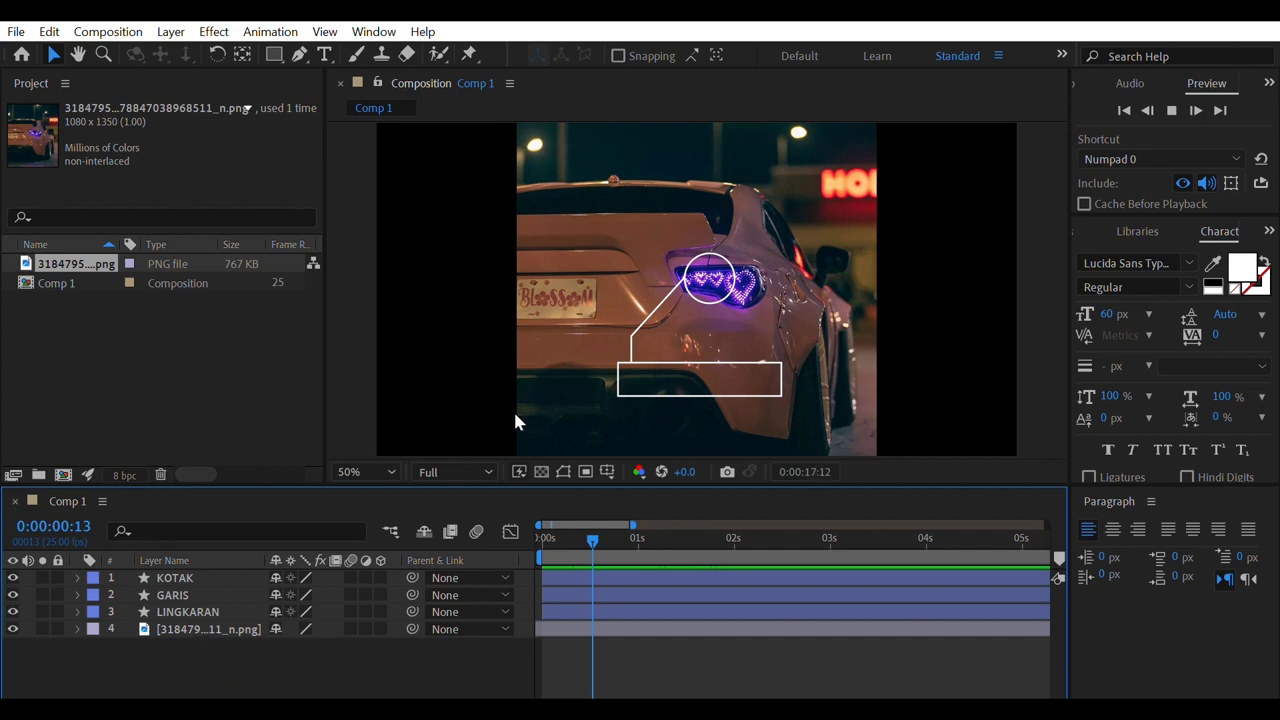
Add a text layer reading TAIL LIGHT and move the text down to the rectangle's area
key(ctrl+alt+shift+t)
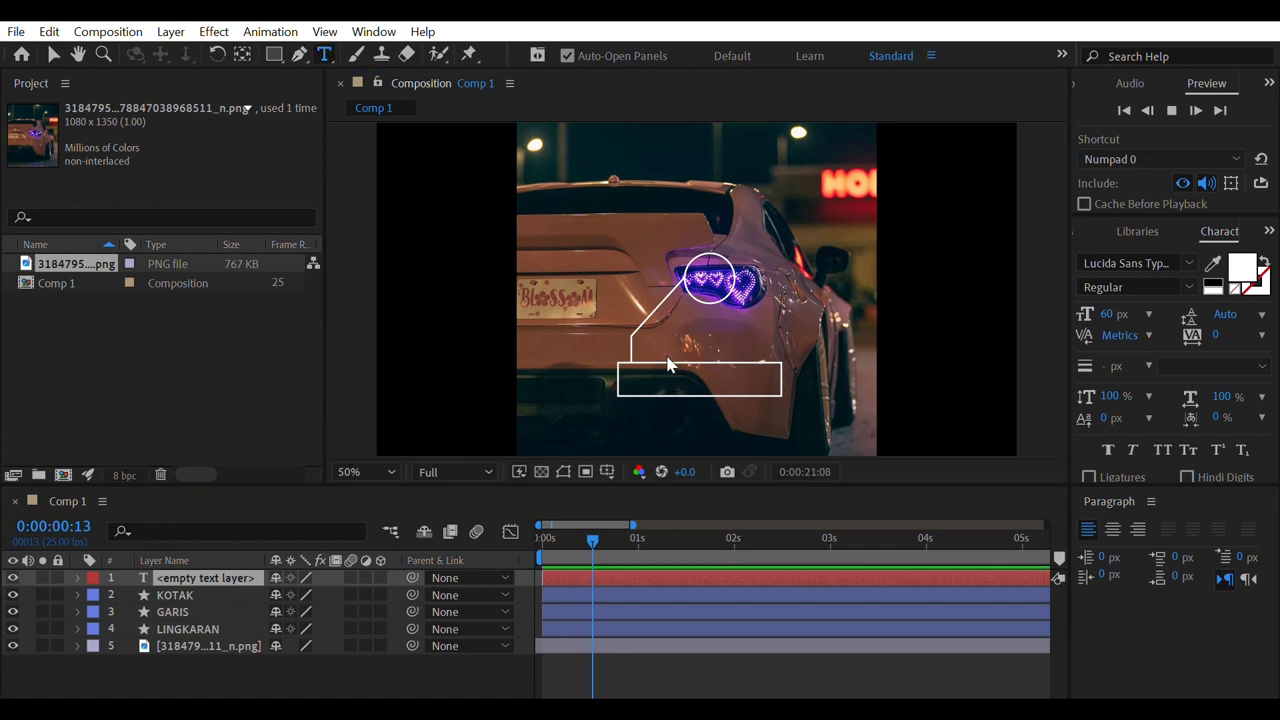
click(668, 366)
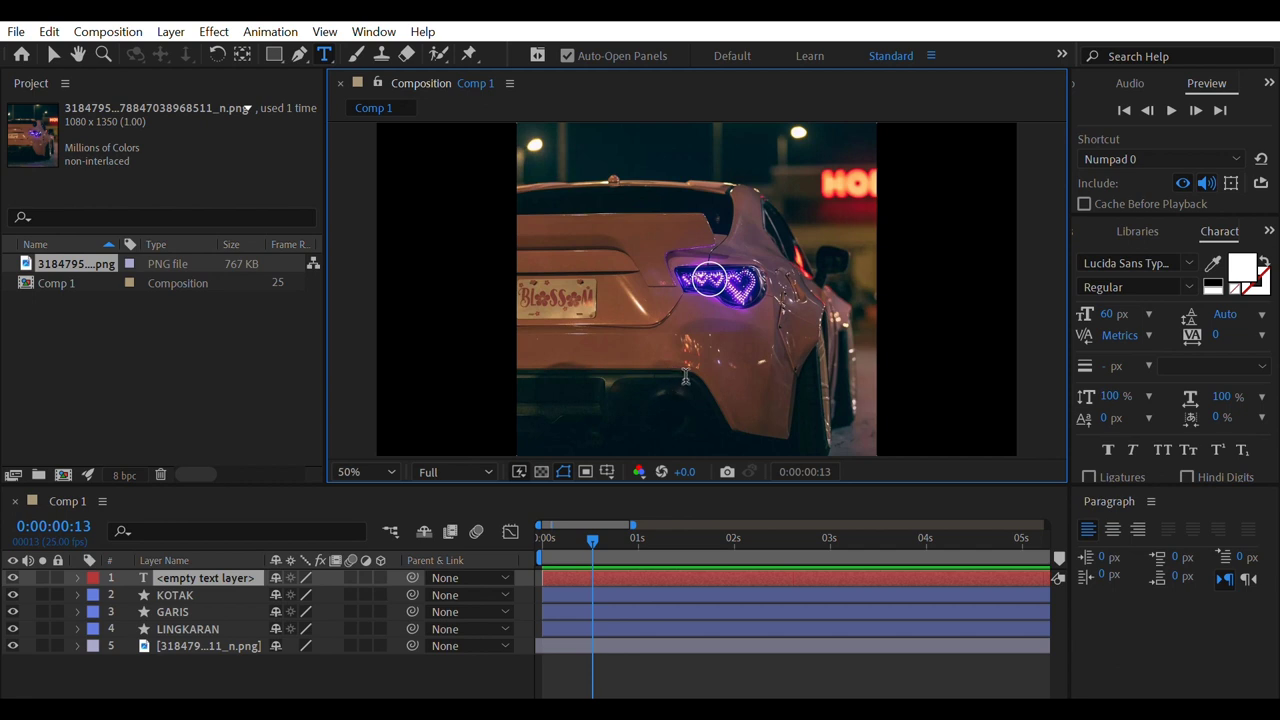
text(TAI)
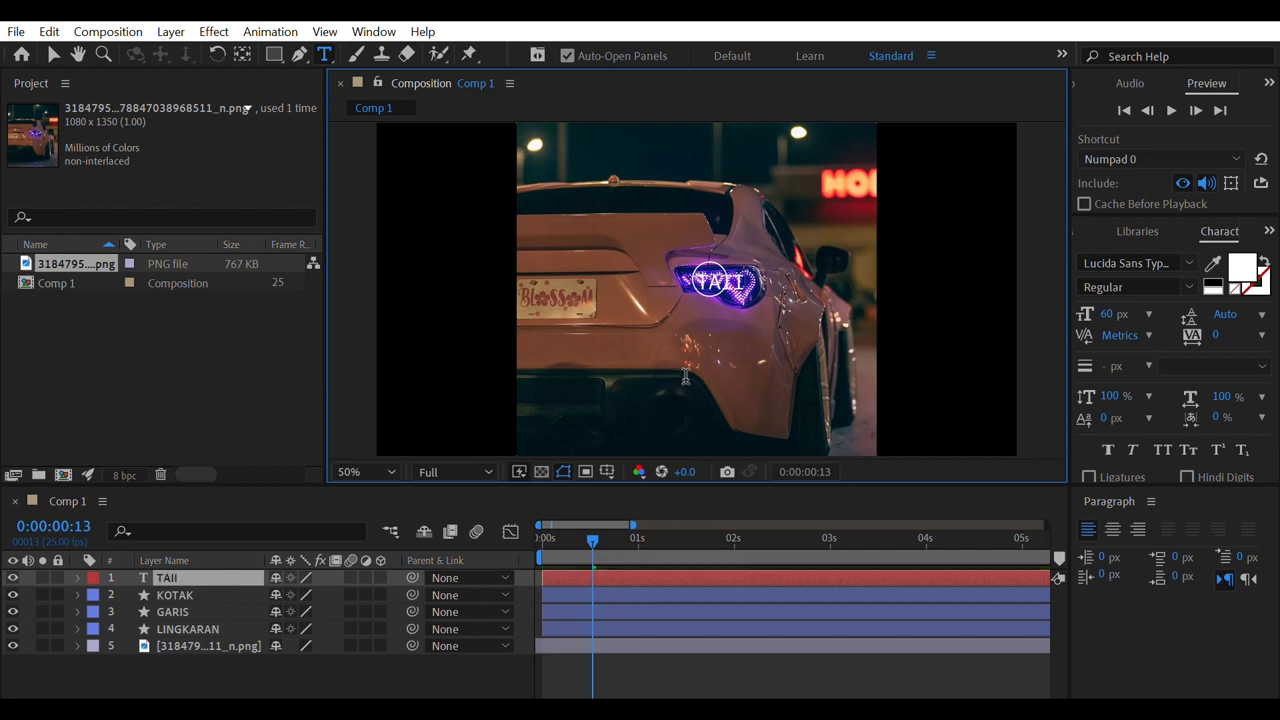
text(L LIGHT)
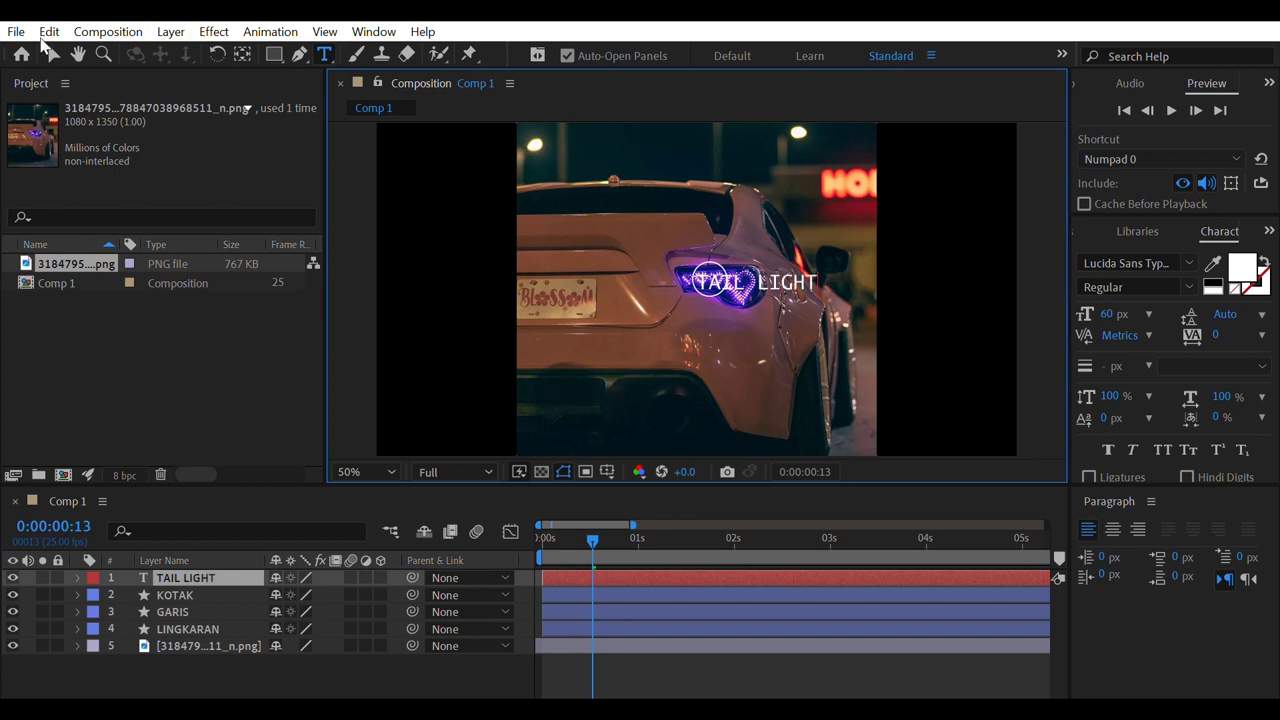
click(53, 54)
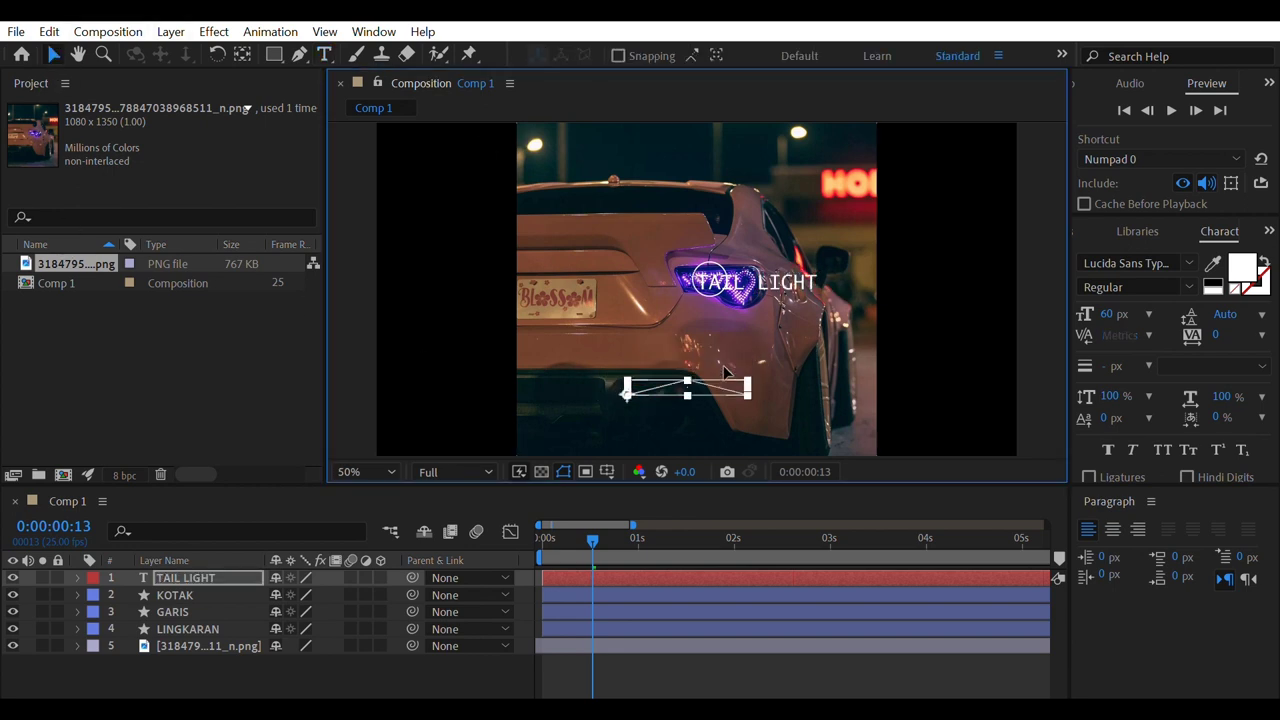
key(Caps_Lock)
key(Caps_Lock)
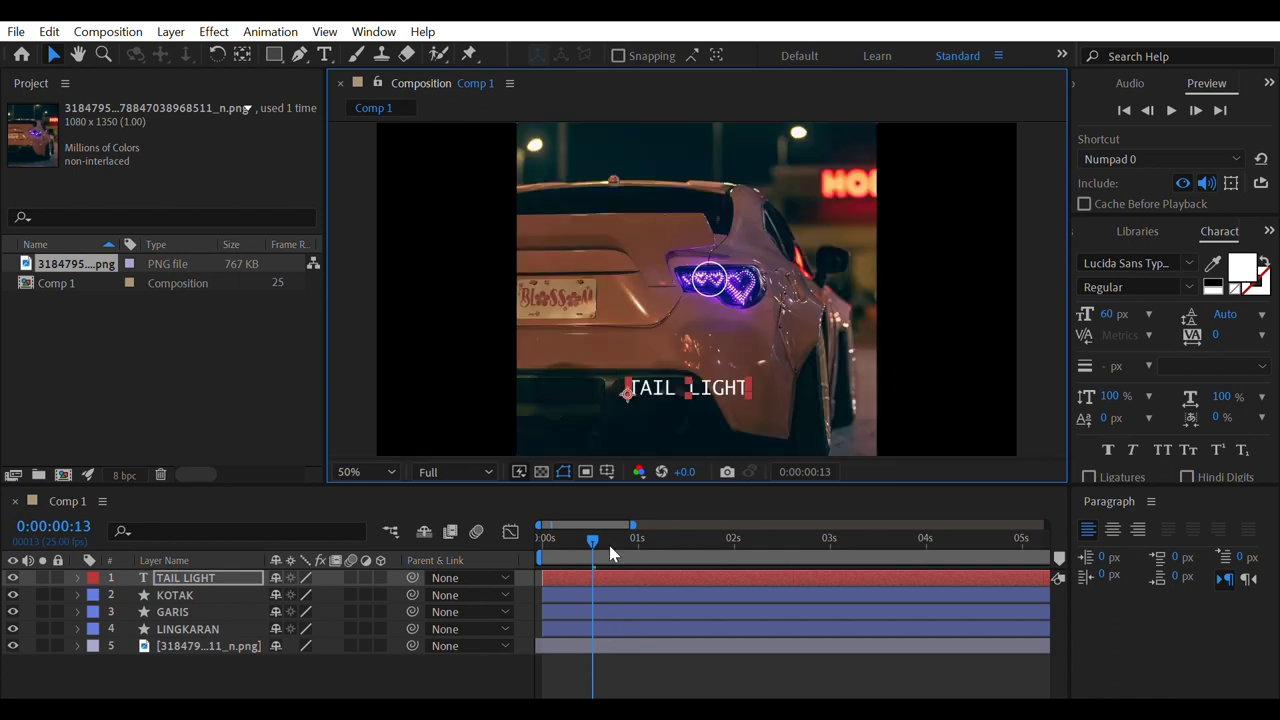
Place the playhead on the KOTAK layer's last End keyframe at 0:00:02:00 and collapse the layer again
click(78, 595)
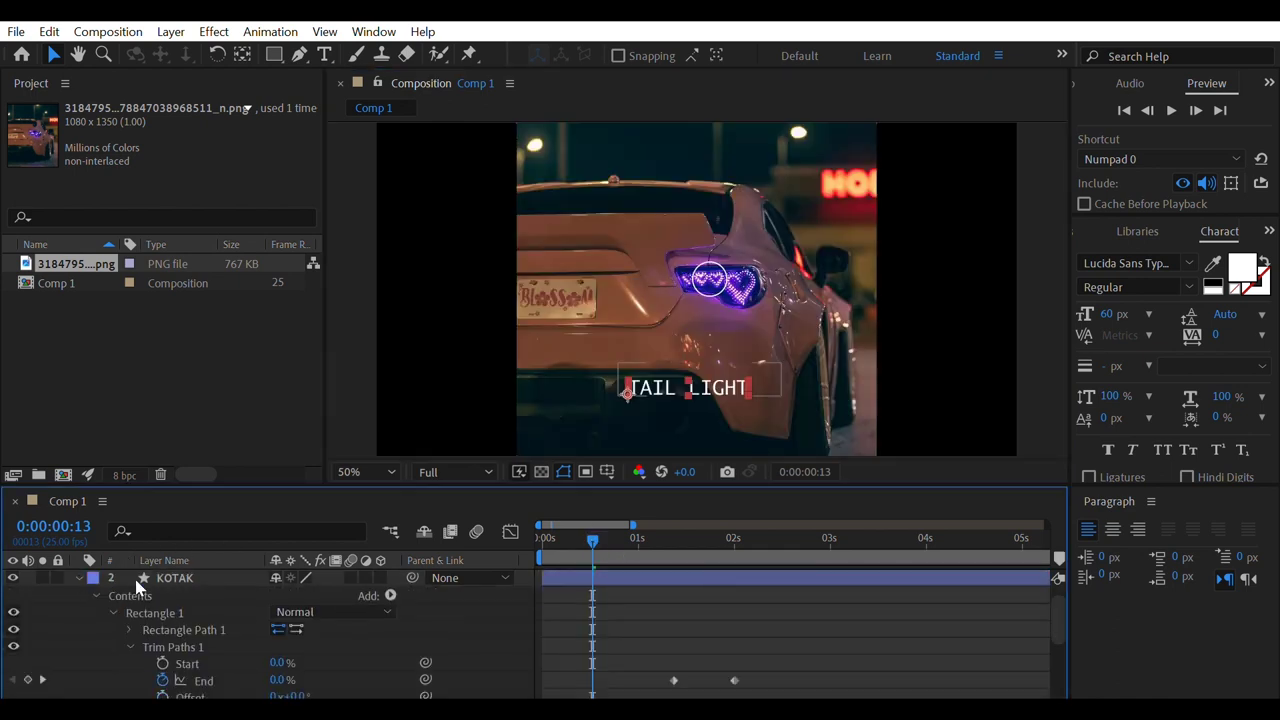
mouse_move(593, 540)
mouse_down()
mouse_move(750, 570)
mouse_move(737, 573)
mouse_up()
scroll(391, 634, up, 1)
click(185, 578)
click(79, 595)
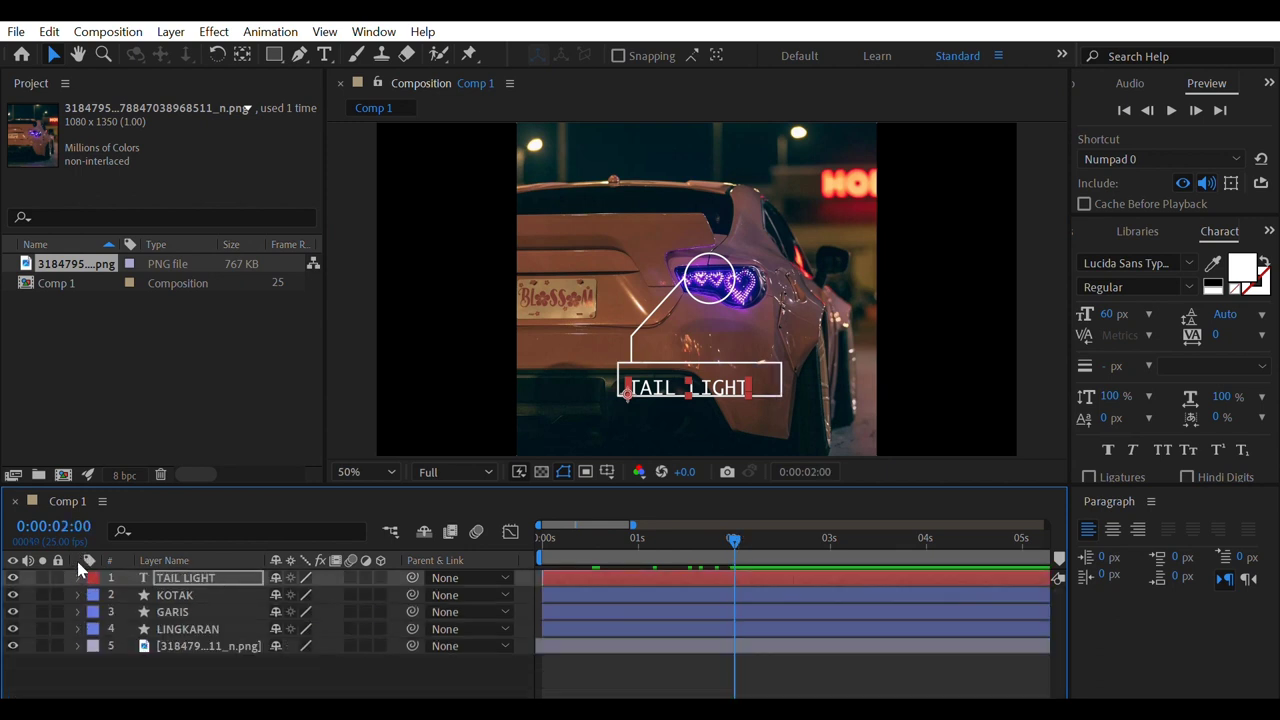
Set the TAIL LIGHT text's font size to 70 px and position the text centrally inside the rectangle
click(79, 578)
drag(714, 374, 718, 366)
drag(1112, 312, 1133, 304)
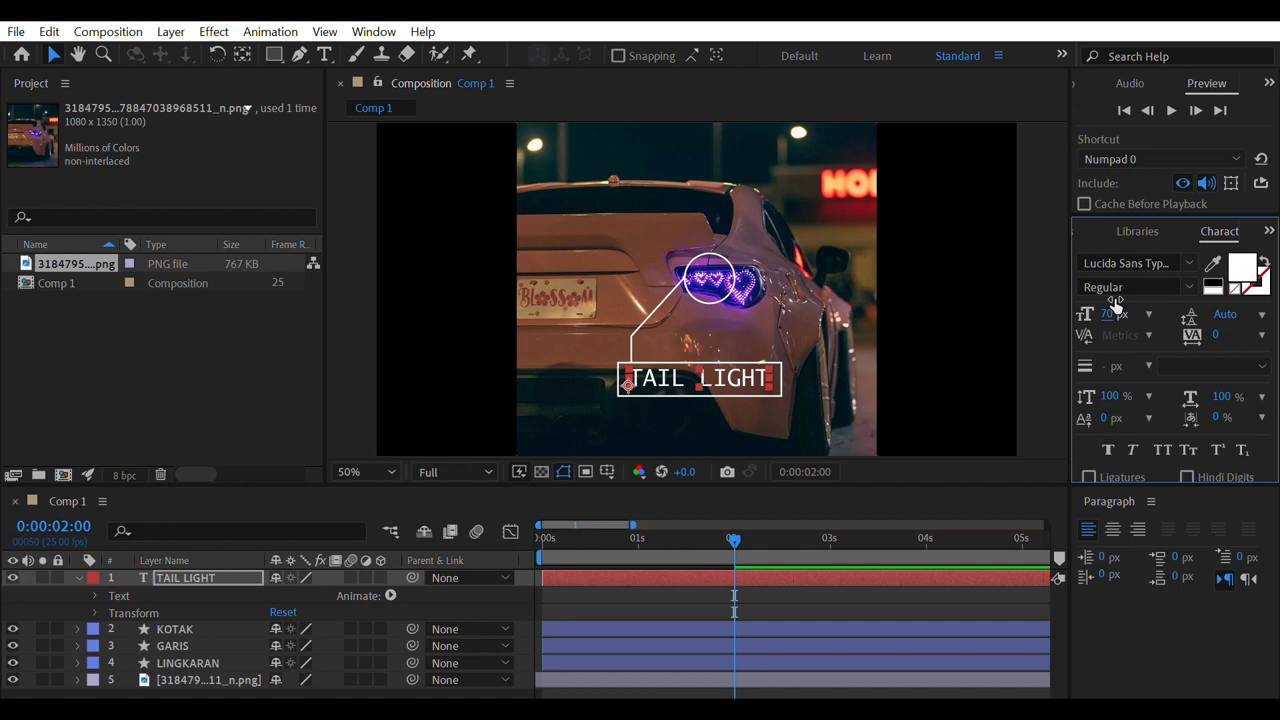
click(1116, 308)
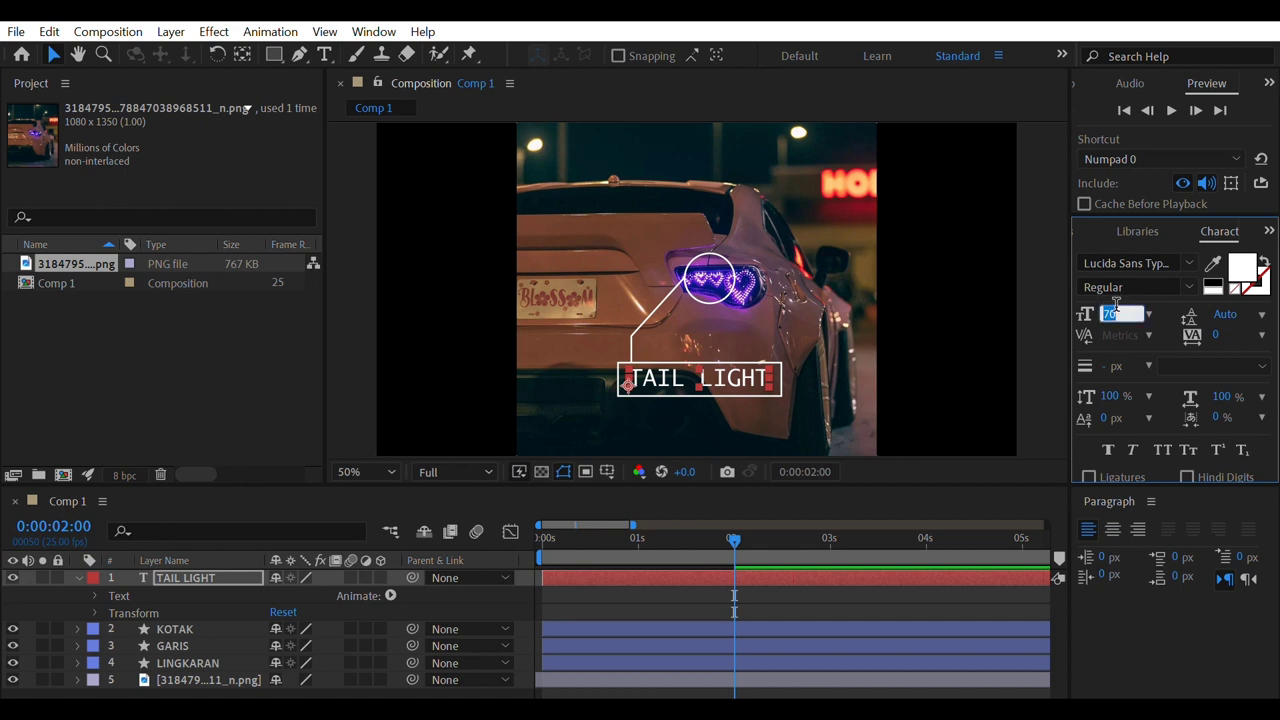
key(Return)
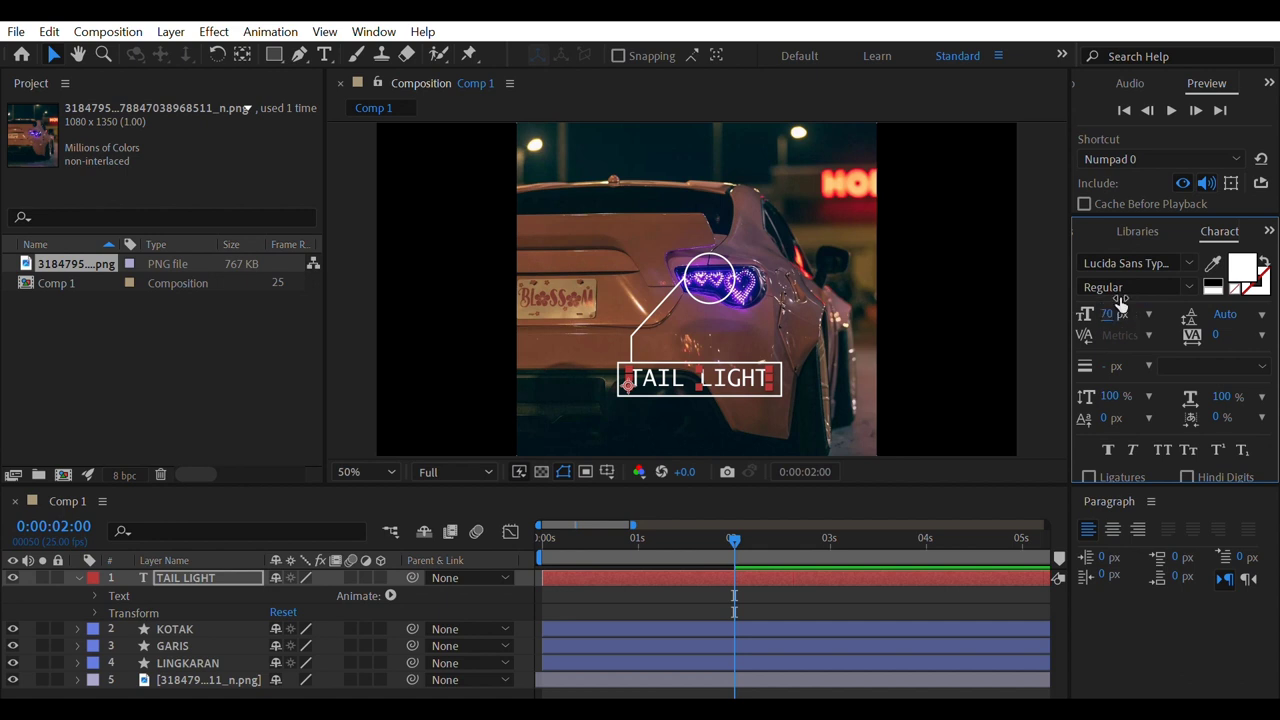
click(1180, 258)
key(Return)
drag(742, 366, 745, 370)
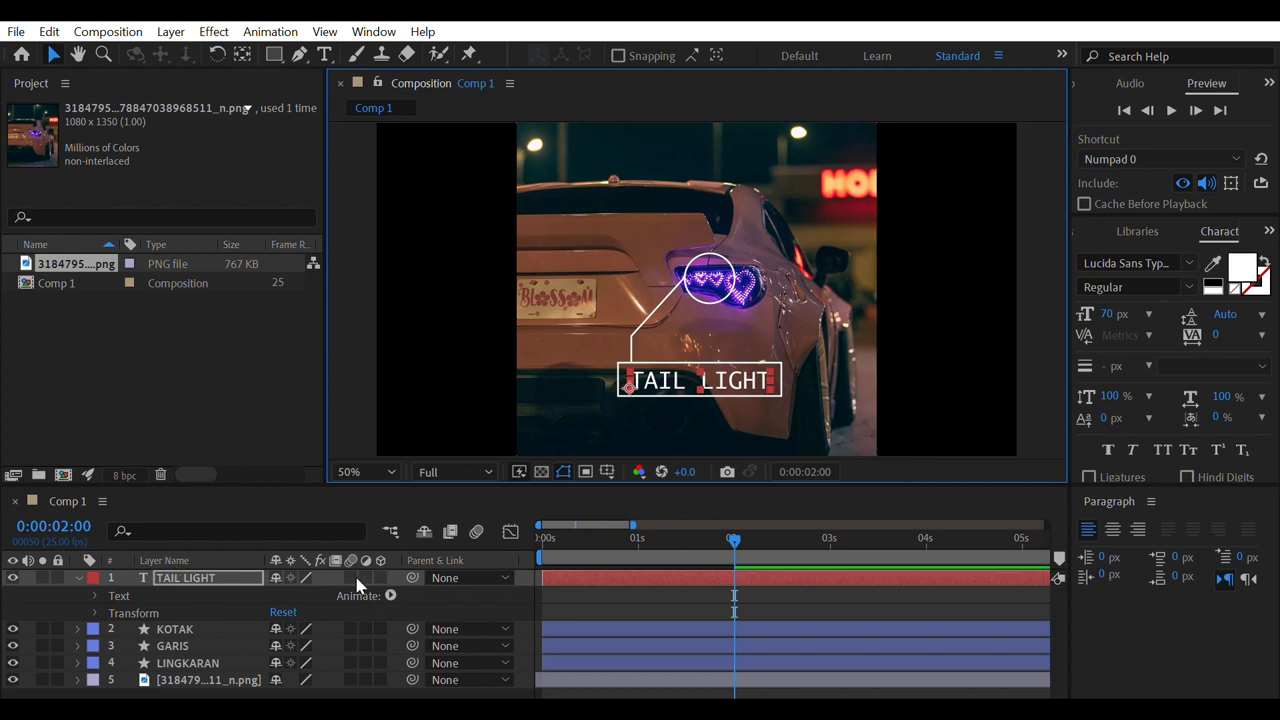
Add an Opacity animator to the TAIL LIGHT text and set its opacity to 0%
click(393, 580)
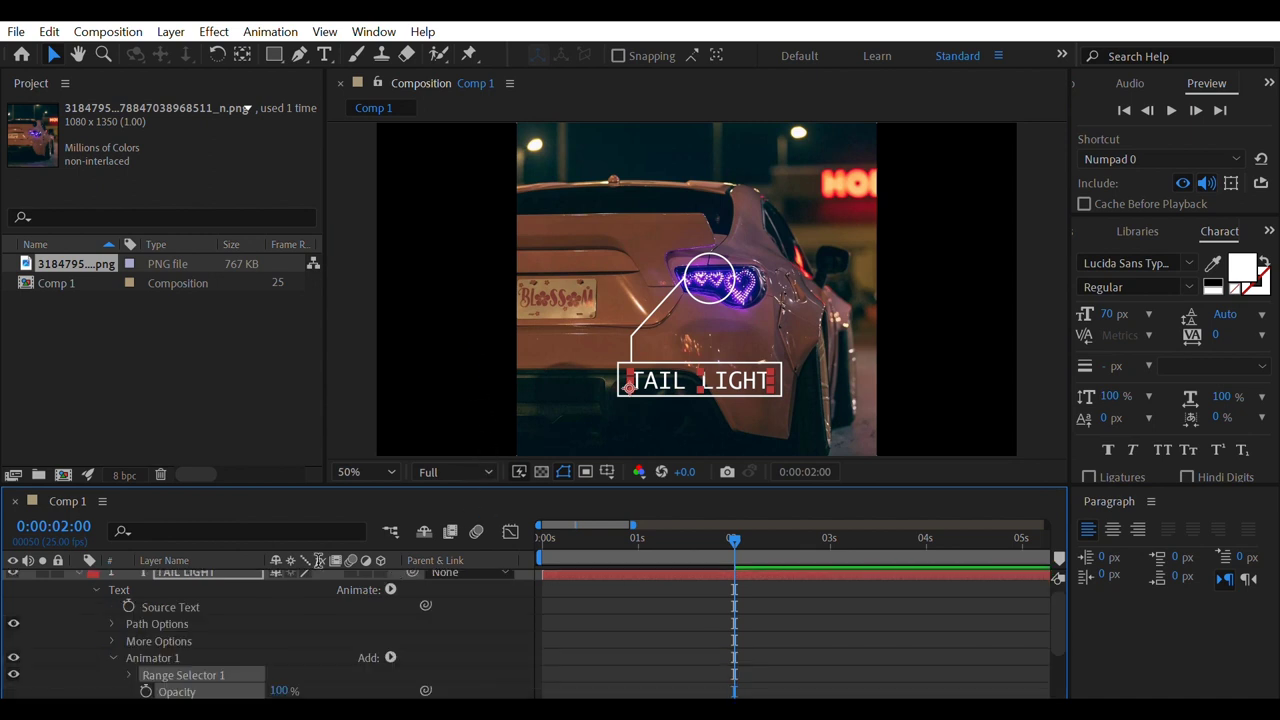
scroll(232, 596, down, 1)
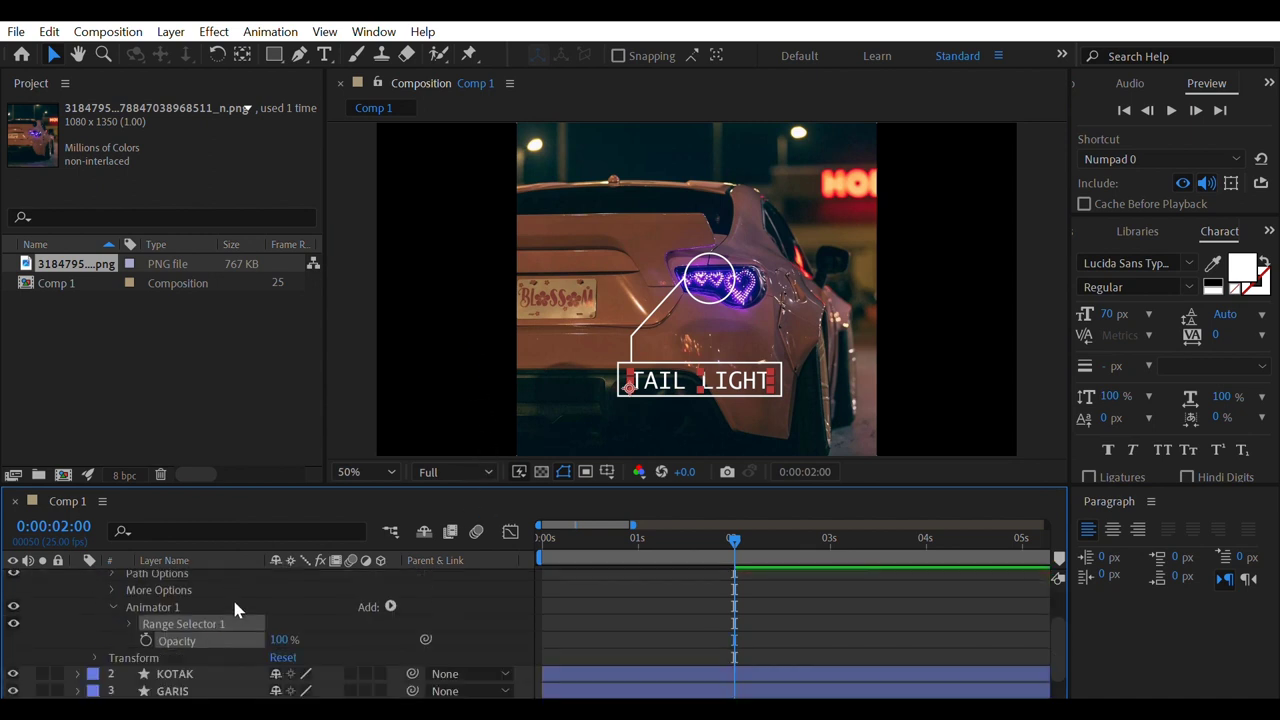
click(288, 632)
text(0)
key(Return)
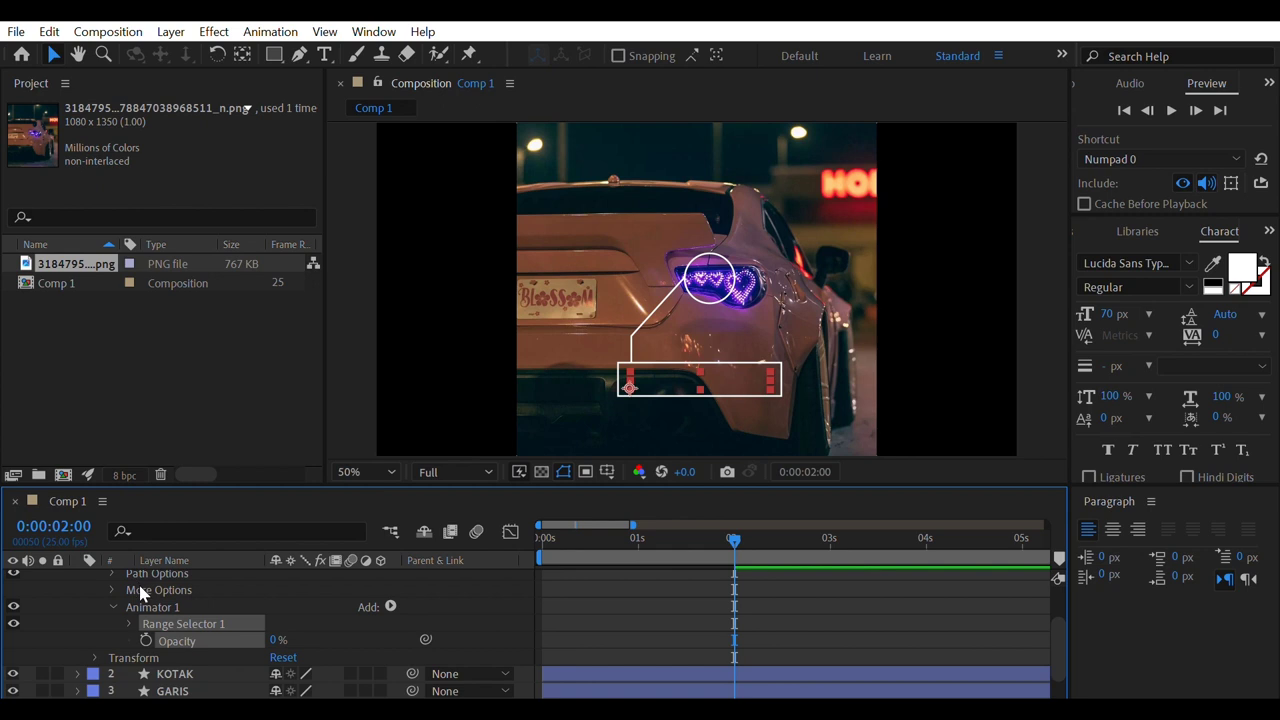
Keyframe the text animator's Range Selector Start at 0% at 0:00:02:00 and at 100% at 0:00:02:20
scroll(240, 592, down, 1)
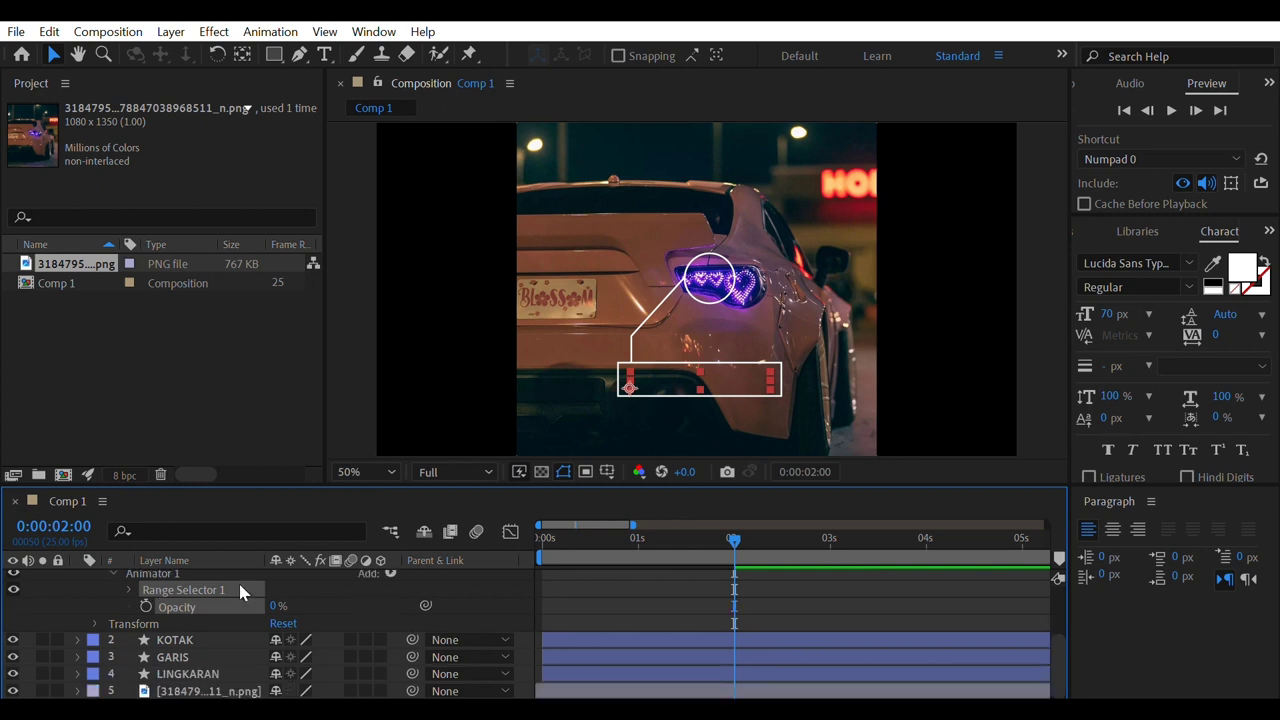
click(130, 589)
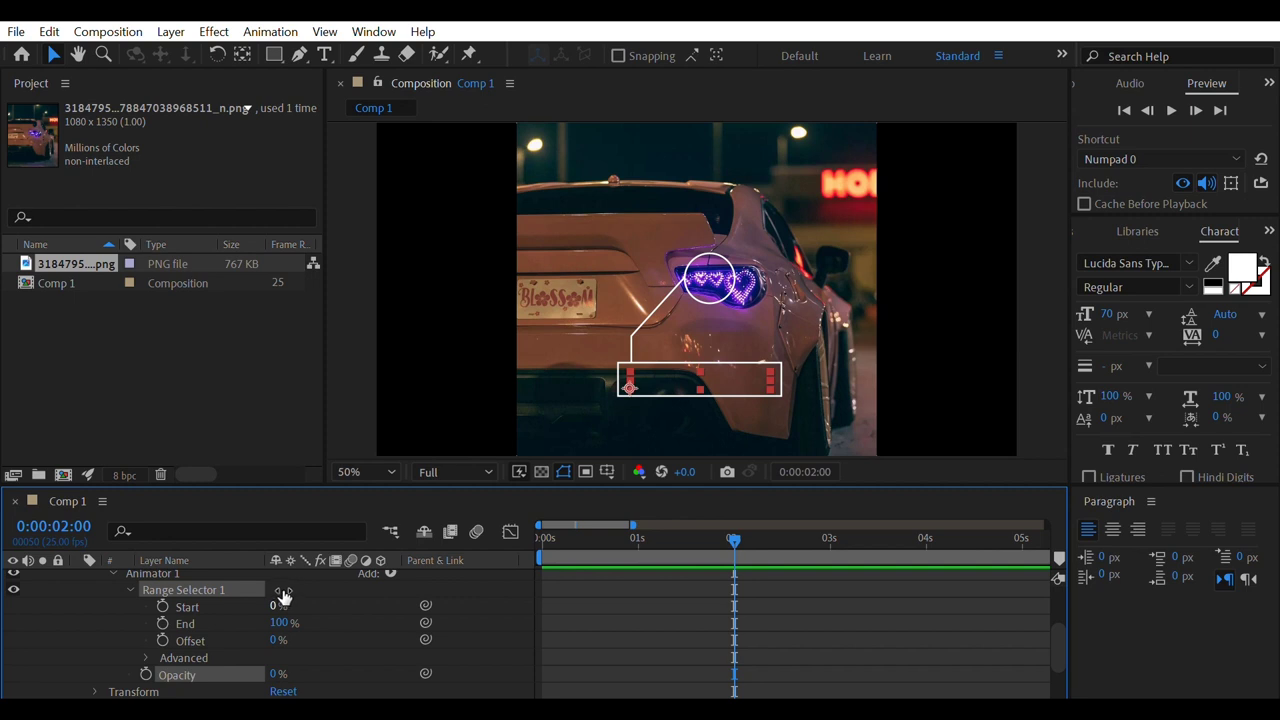
click(162, 607)
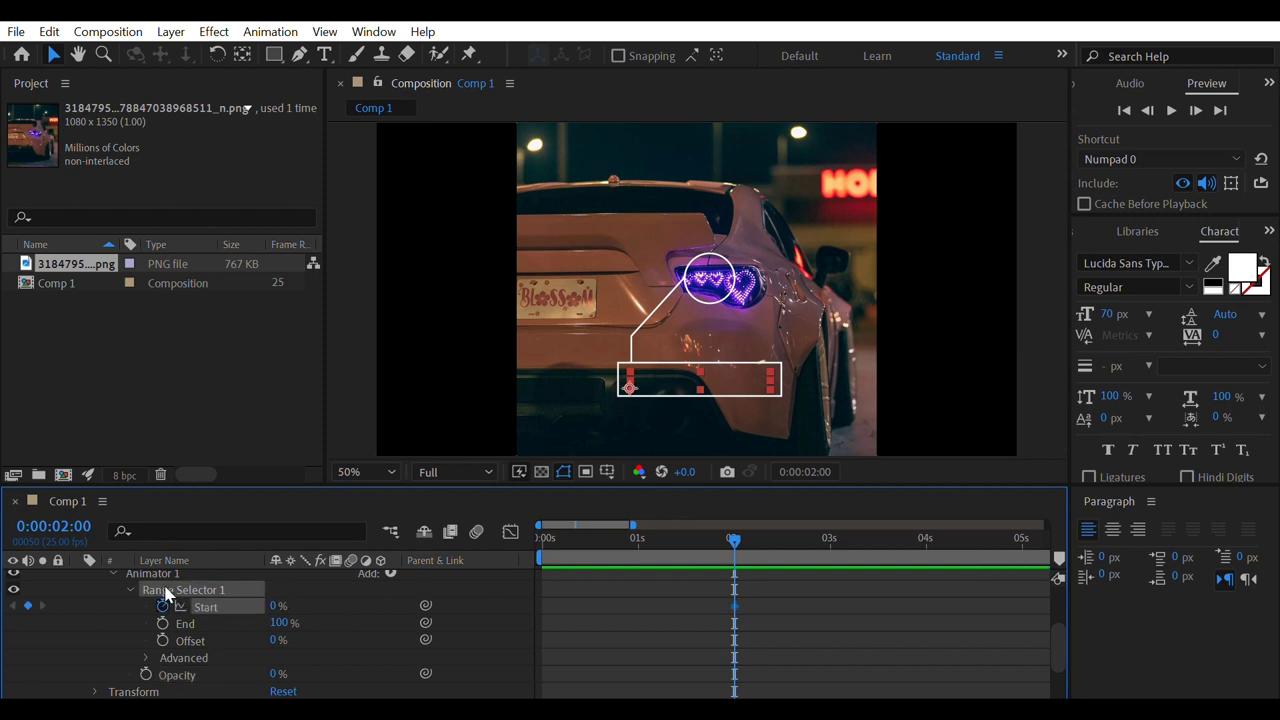
drag(734, 530, 811, 537)
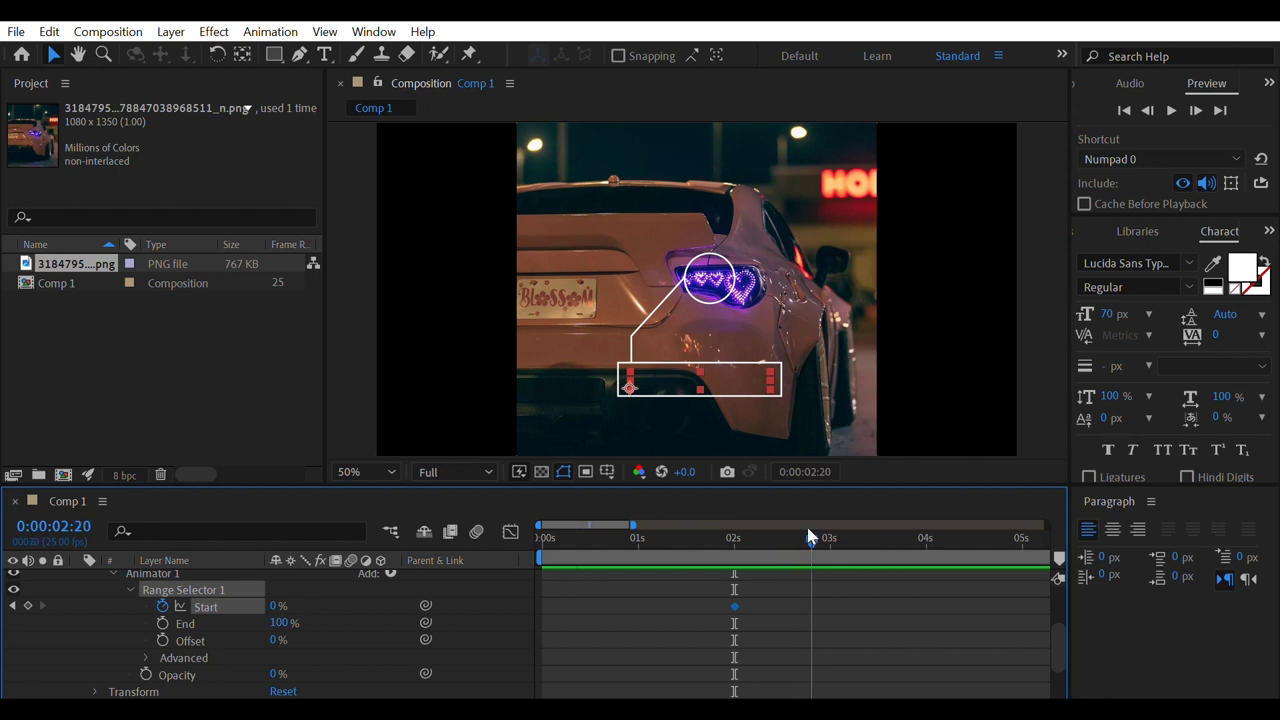
click(278, 605)
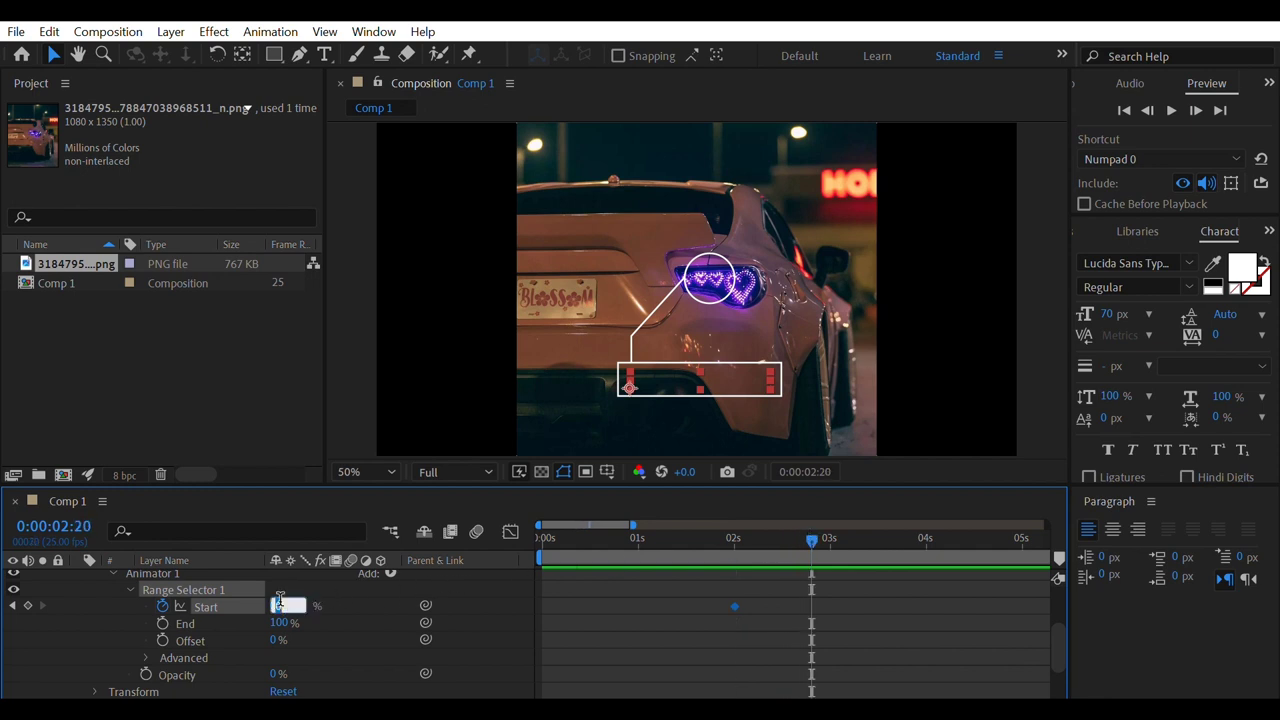
text(100)
key(Return)
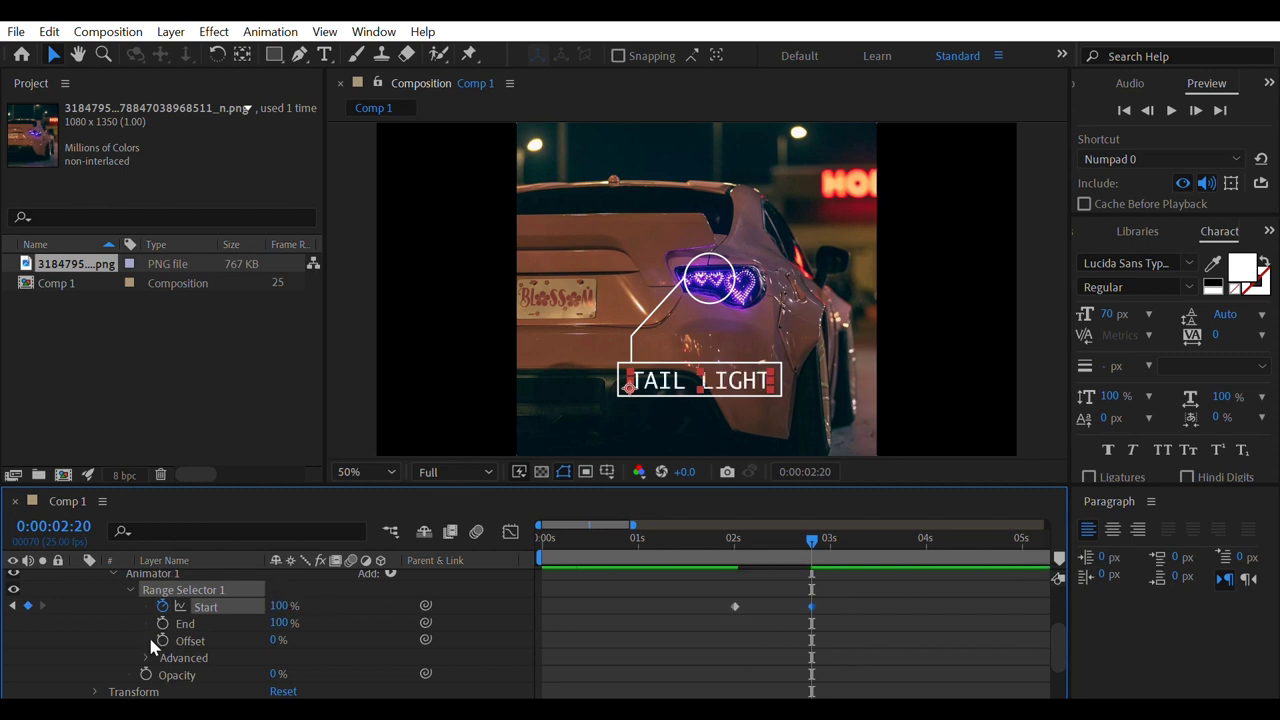
Turn on Randomize Order in the Range Selector's advanced options
click(146, 657)
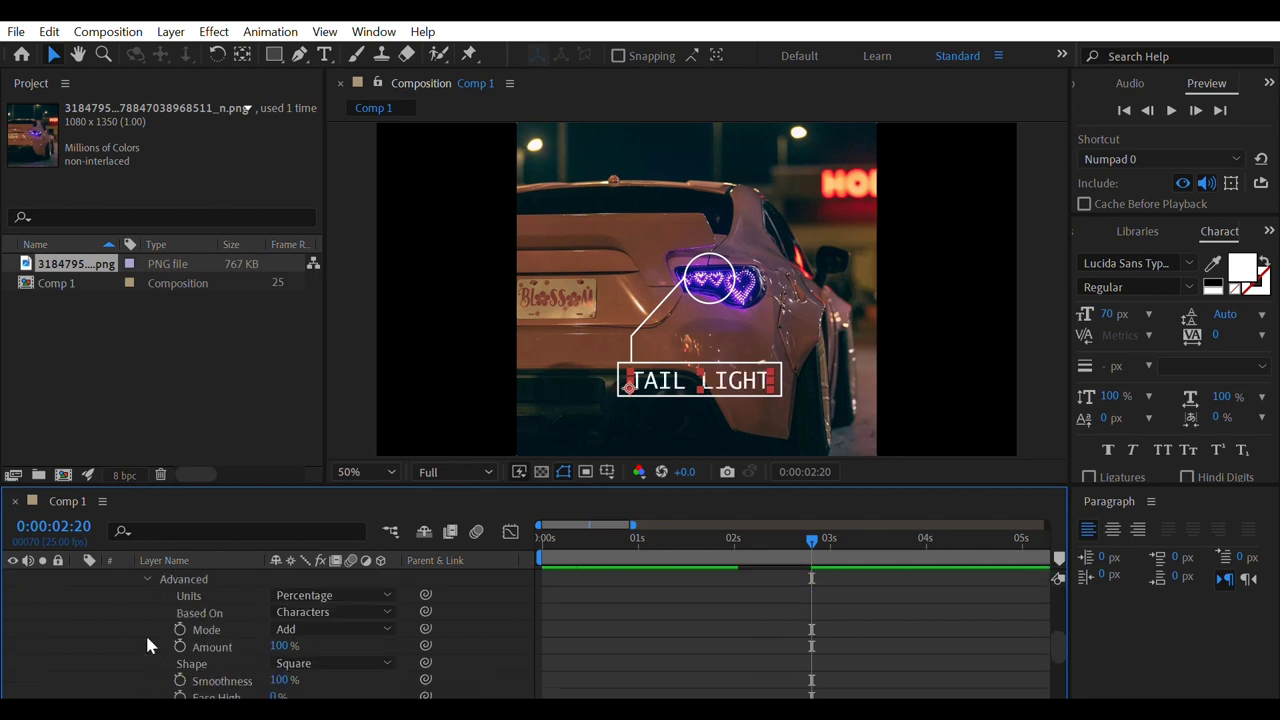
scroll(227, 605, down, 3)
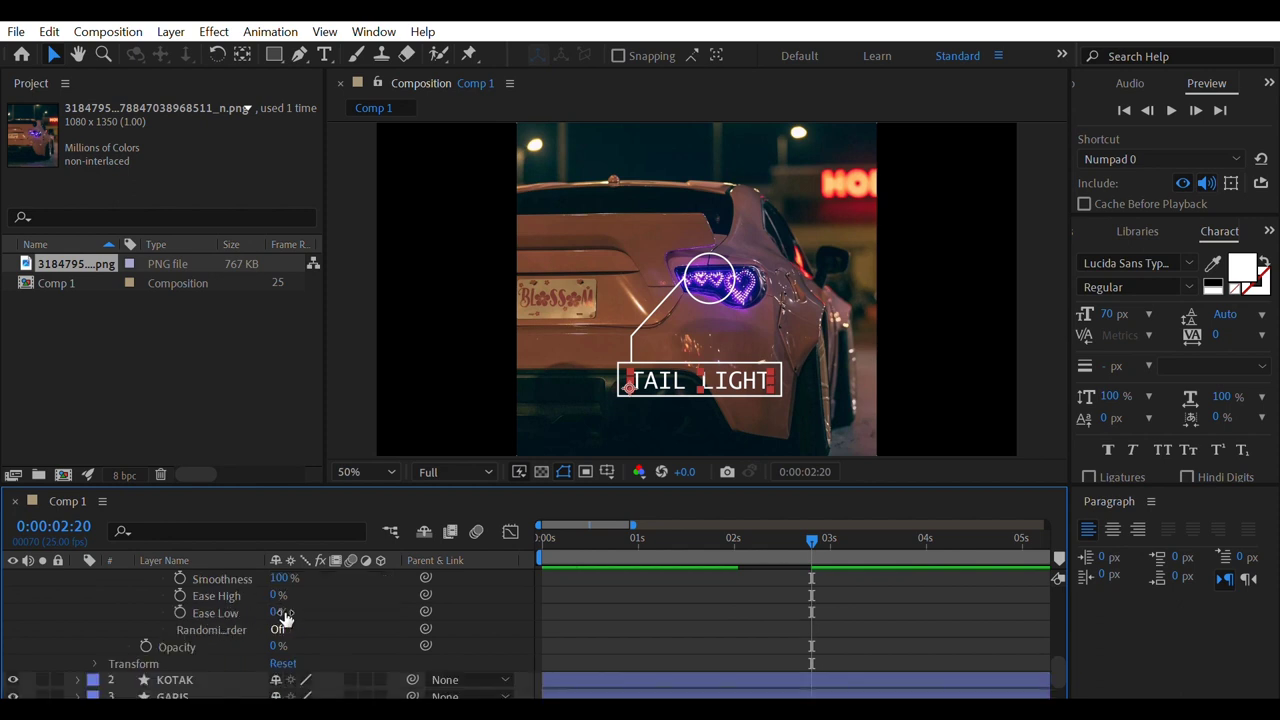
click(282, 625)
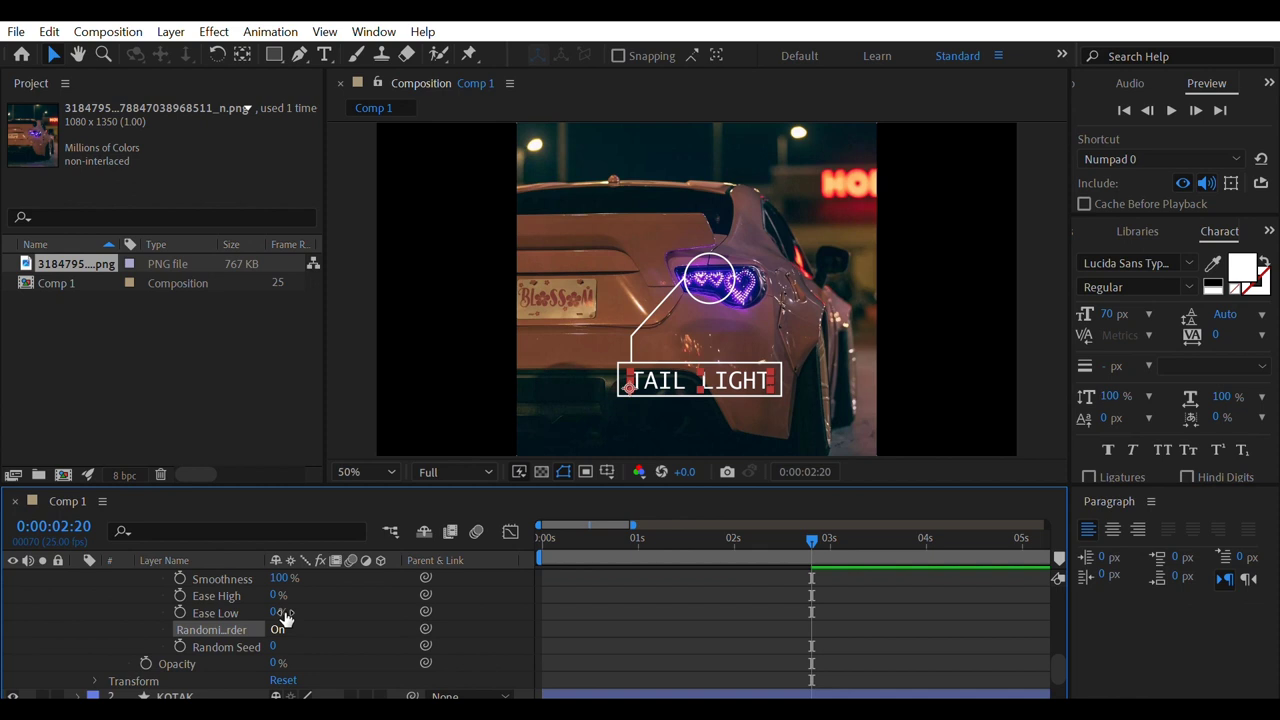
scroll(371, 600, up, 5)
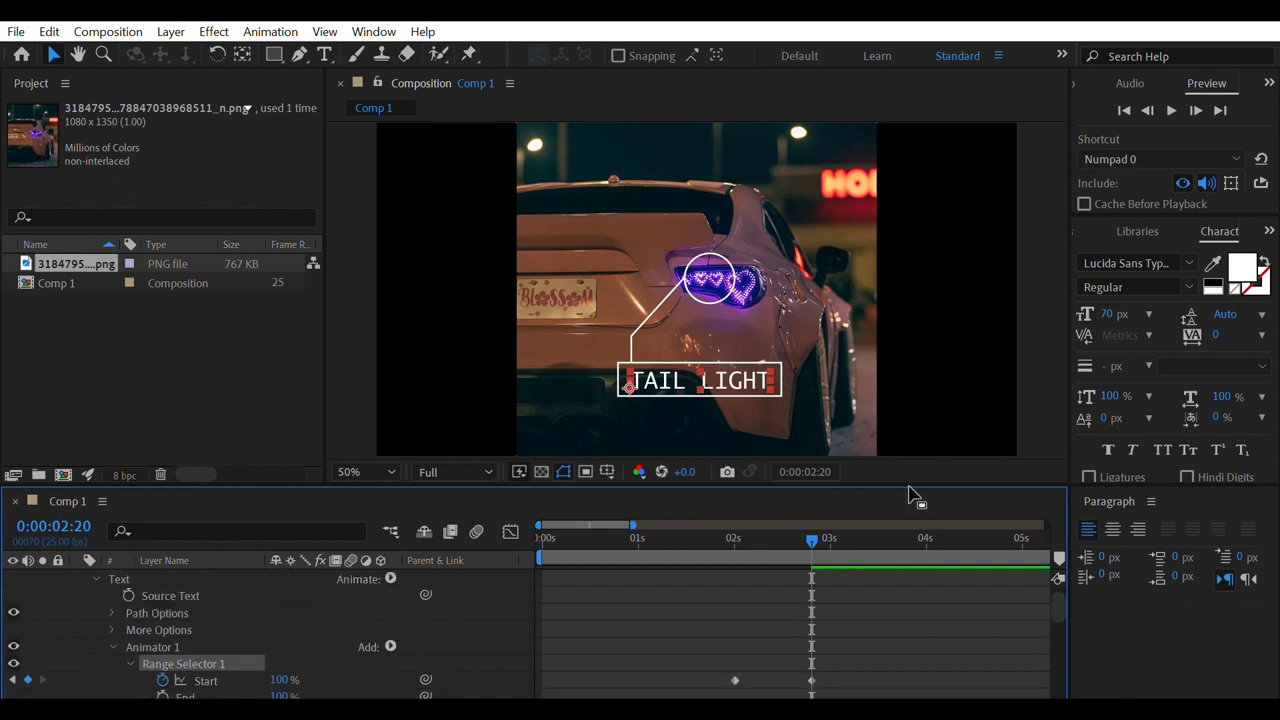
Preview the text reveal and the full callout animation from 0:00:00:00, and collapse the TAIL LIGHT layer
drag(811, 540, 720, 538)
key(space)
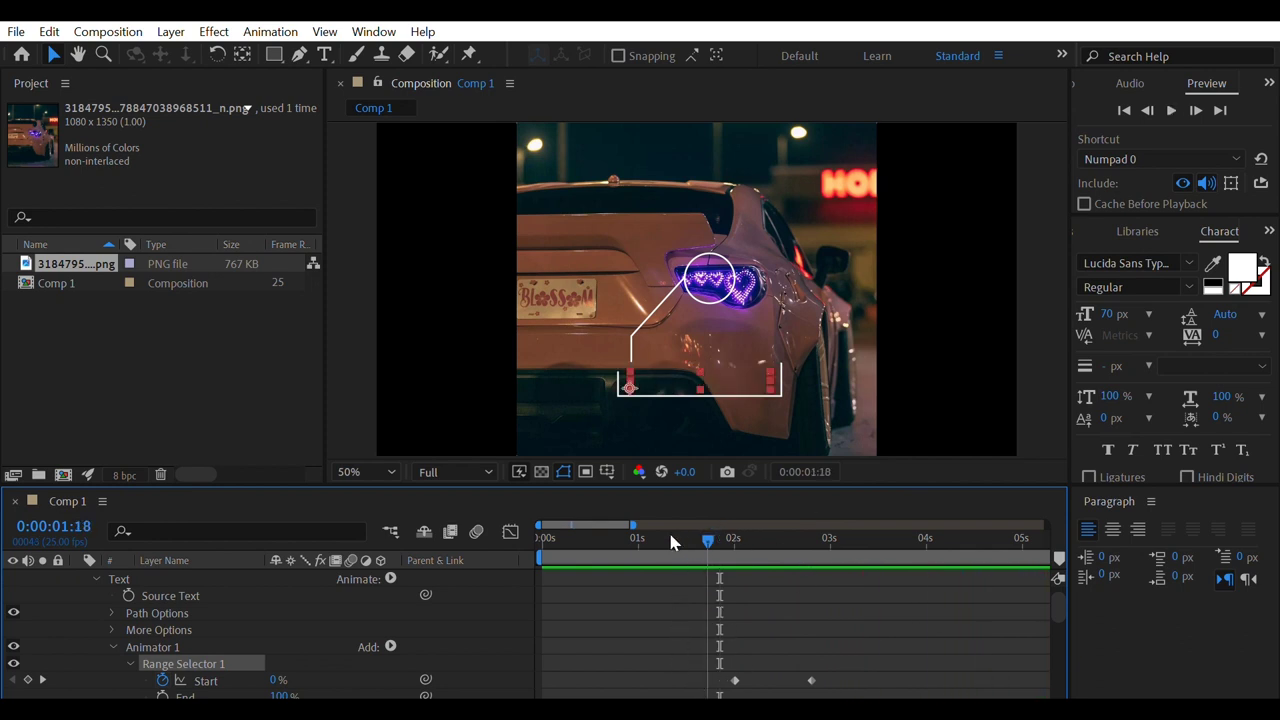
key(space)
key(Home)
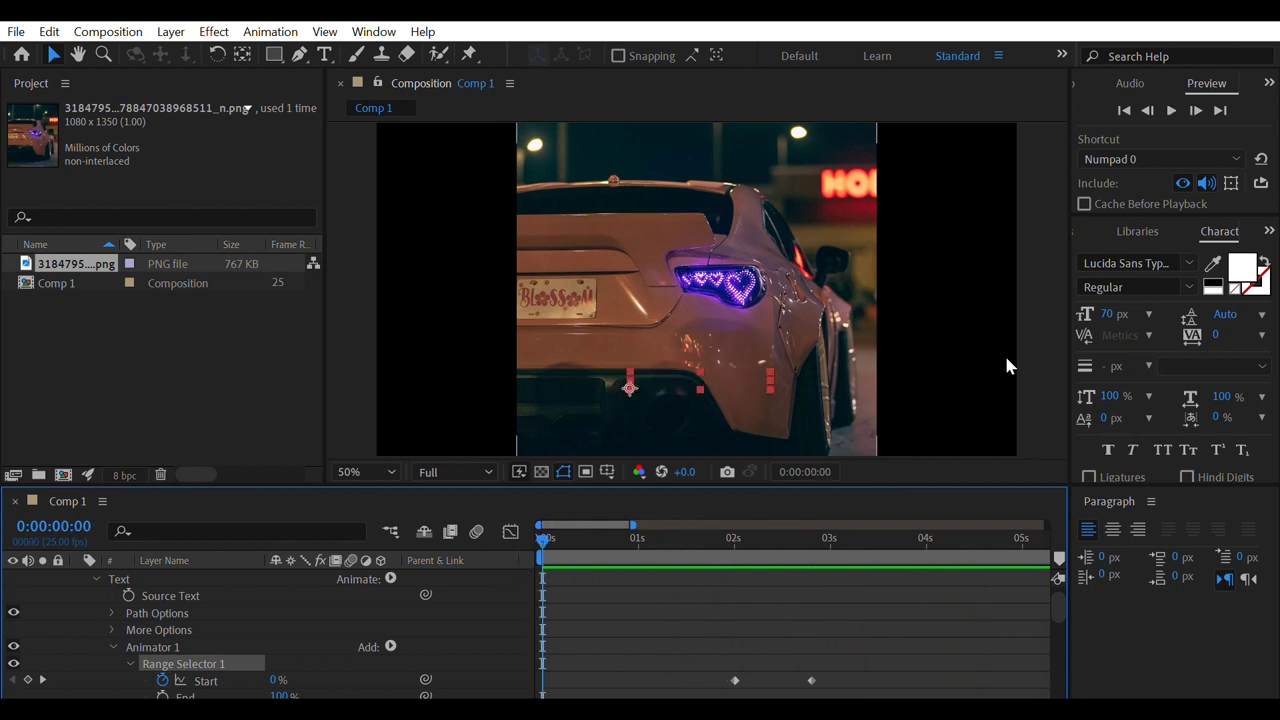
key(space)
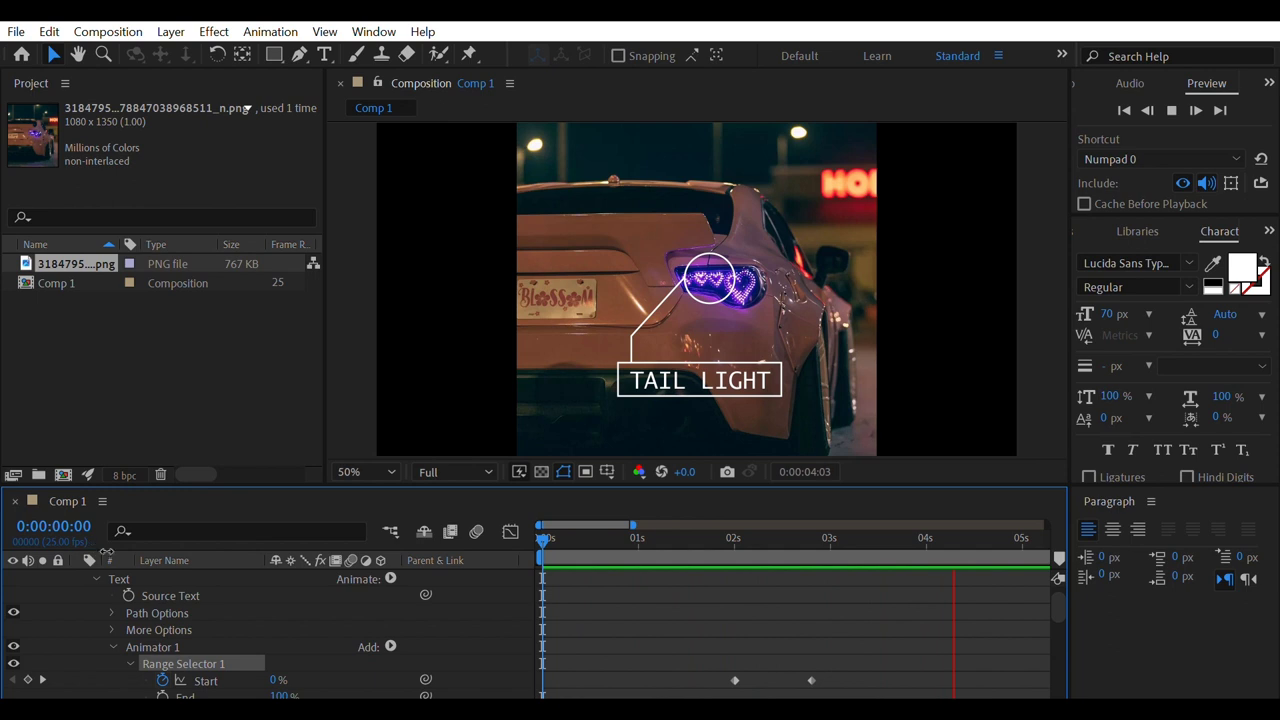
click(96, 578)
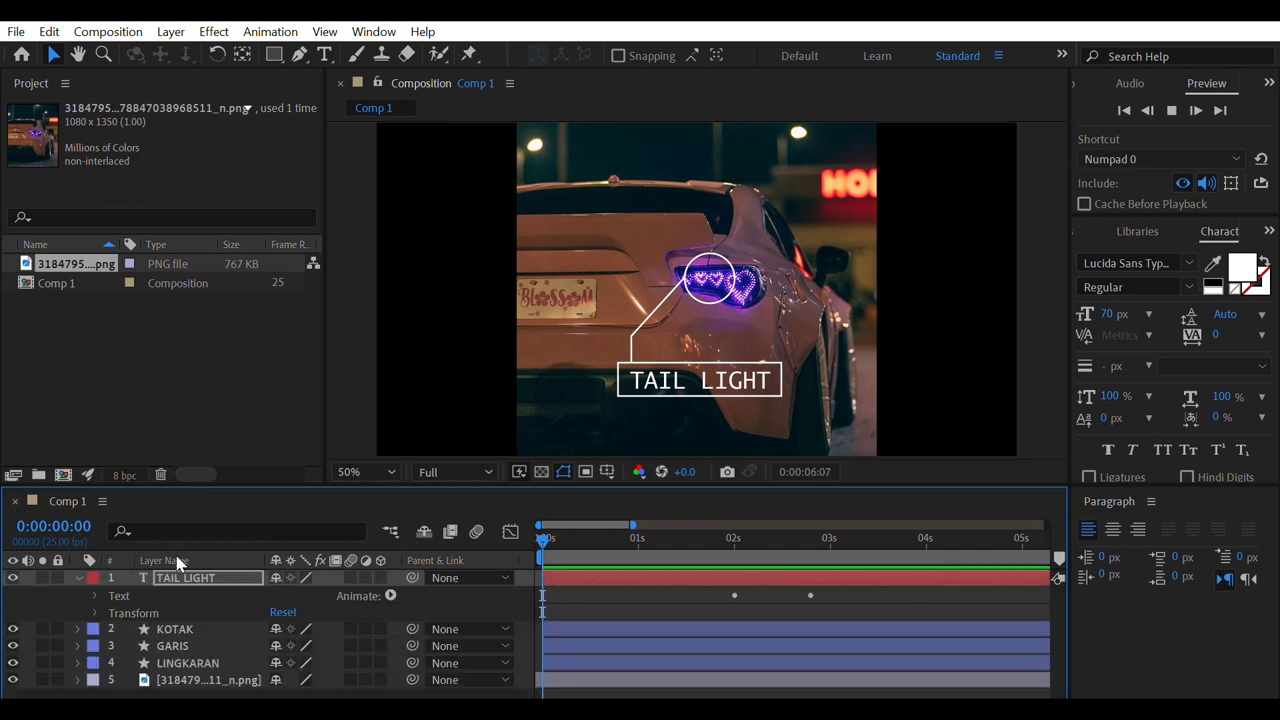
click(77, 578)
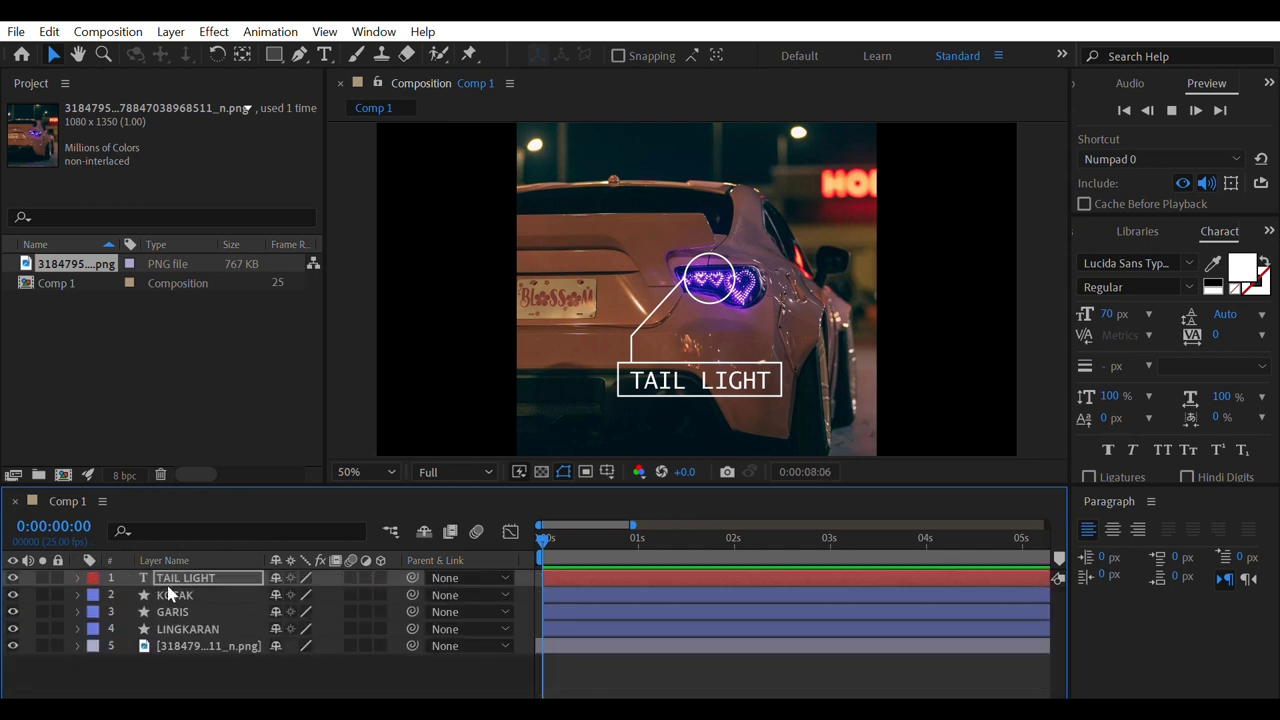